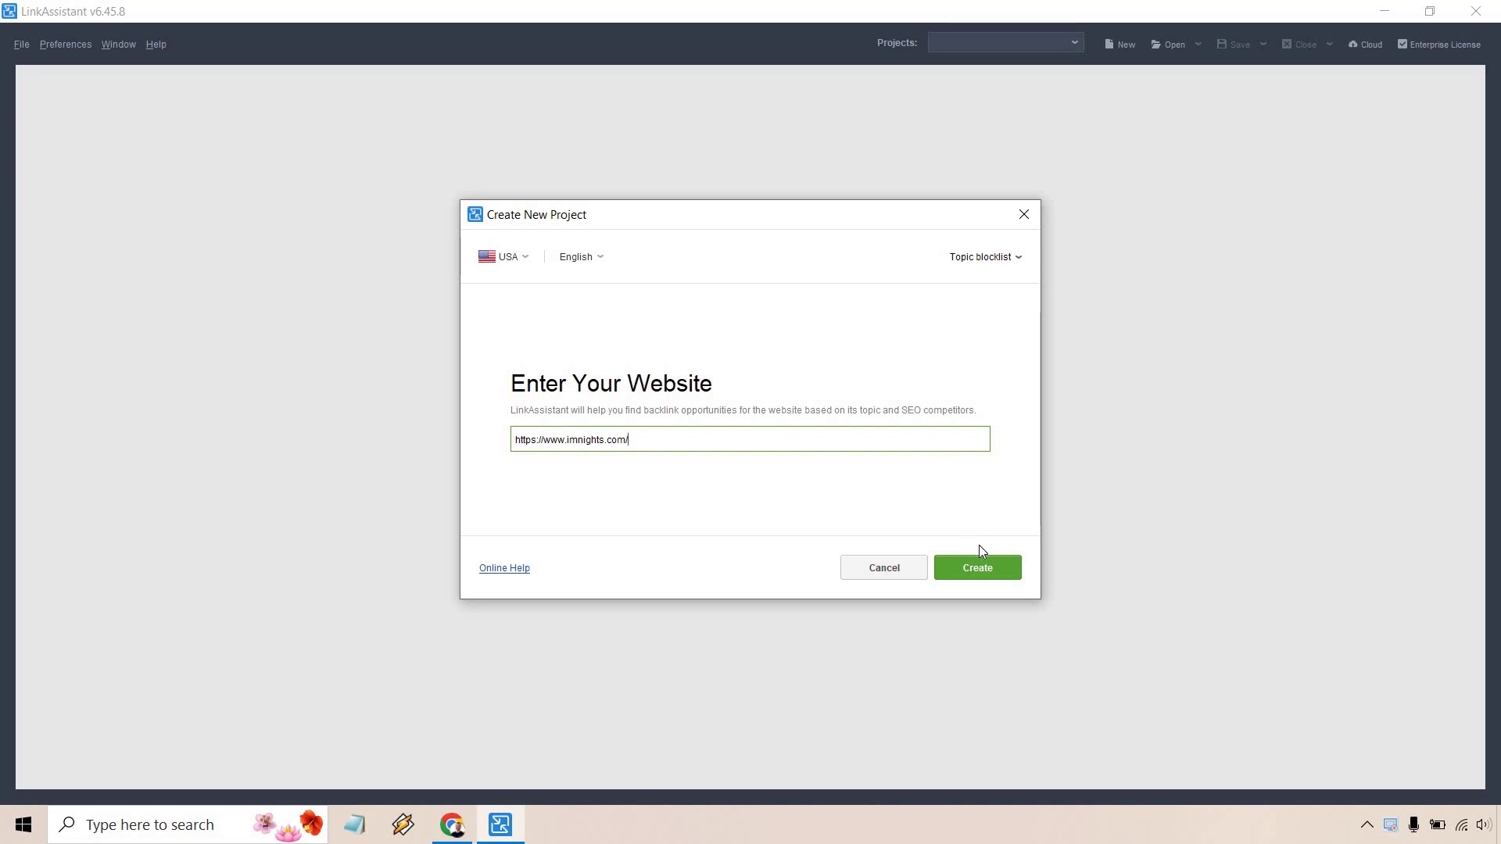
Create the imnights.com project and show the available new prospect search types
click(984, 566)
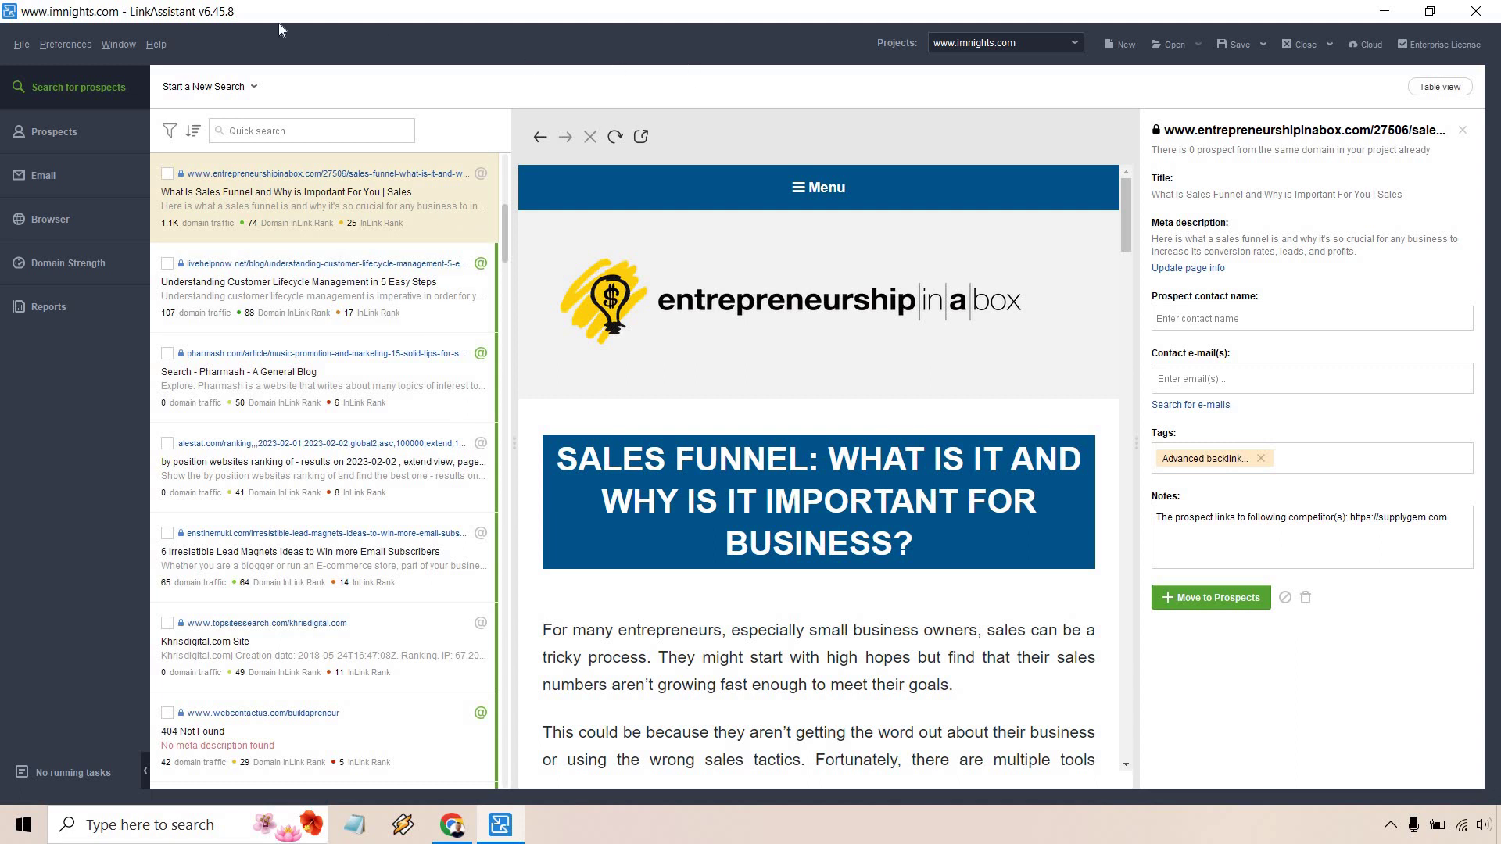
click(217, 91)
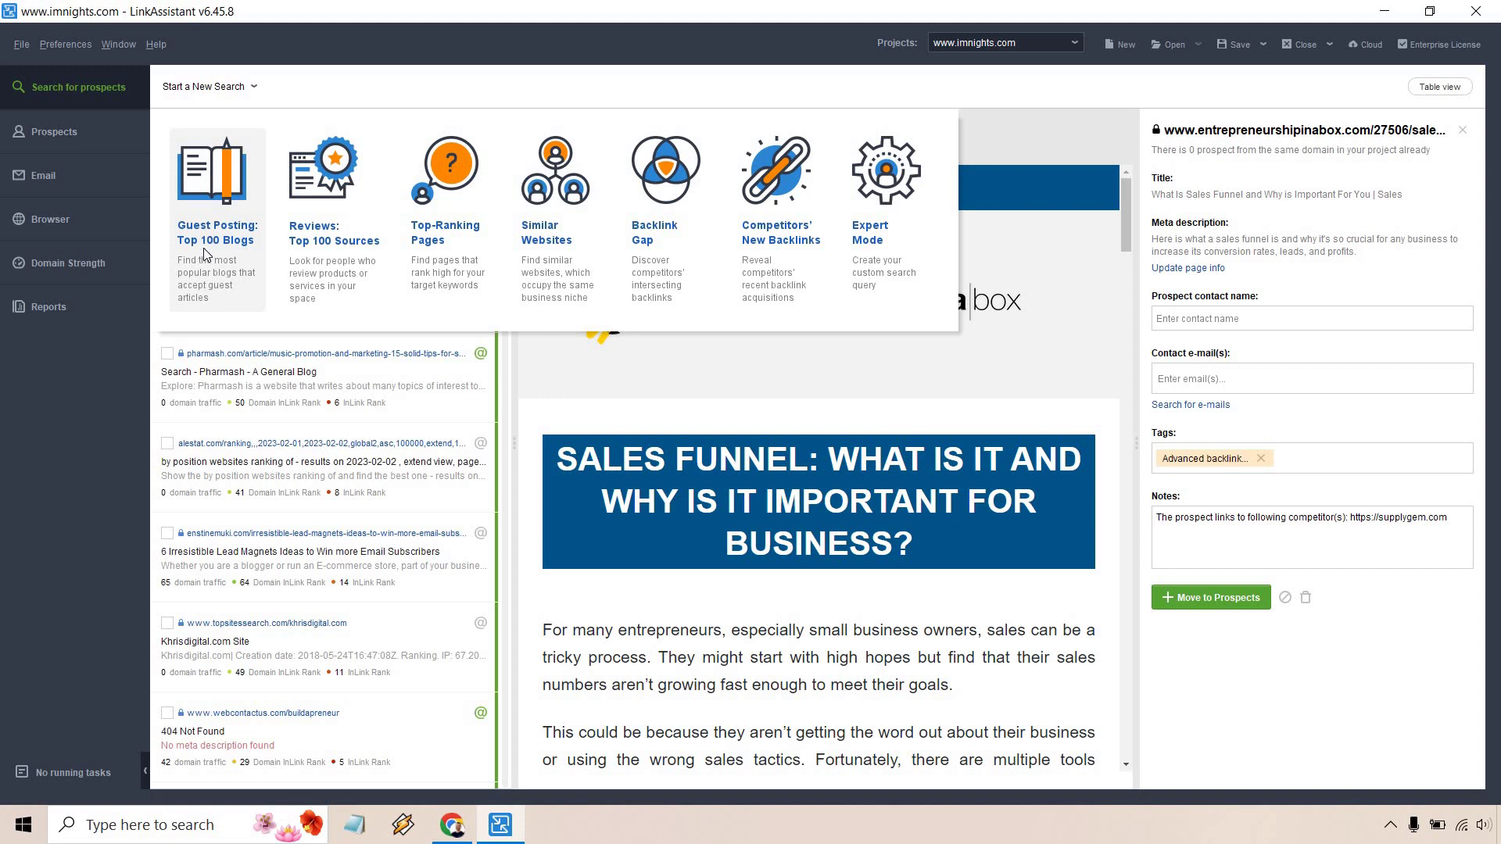
Start a Guest Posting search with the keyword 'affiliate marketing' on Google (USA)
click(204, 247)
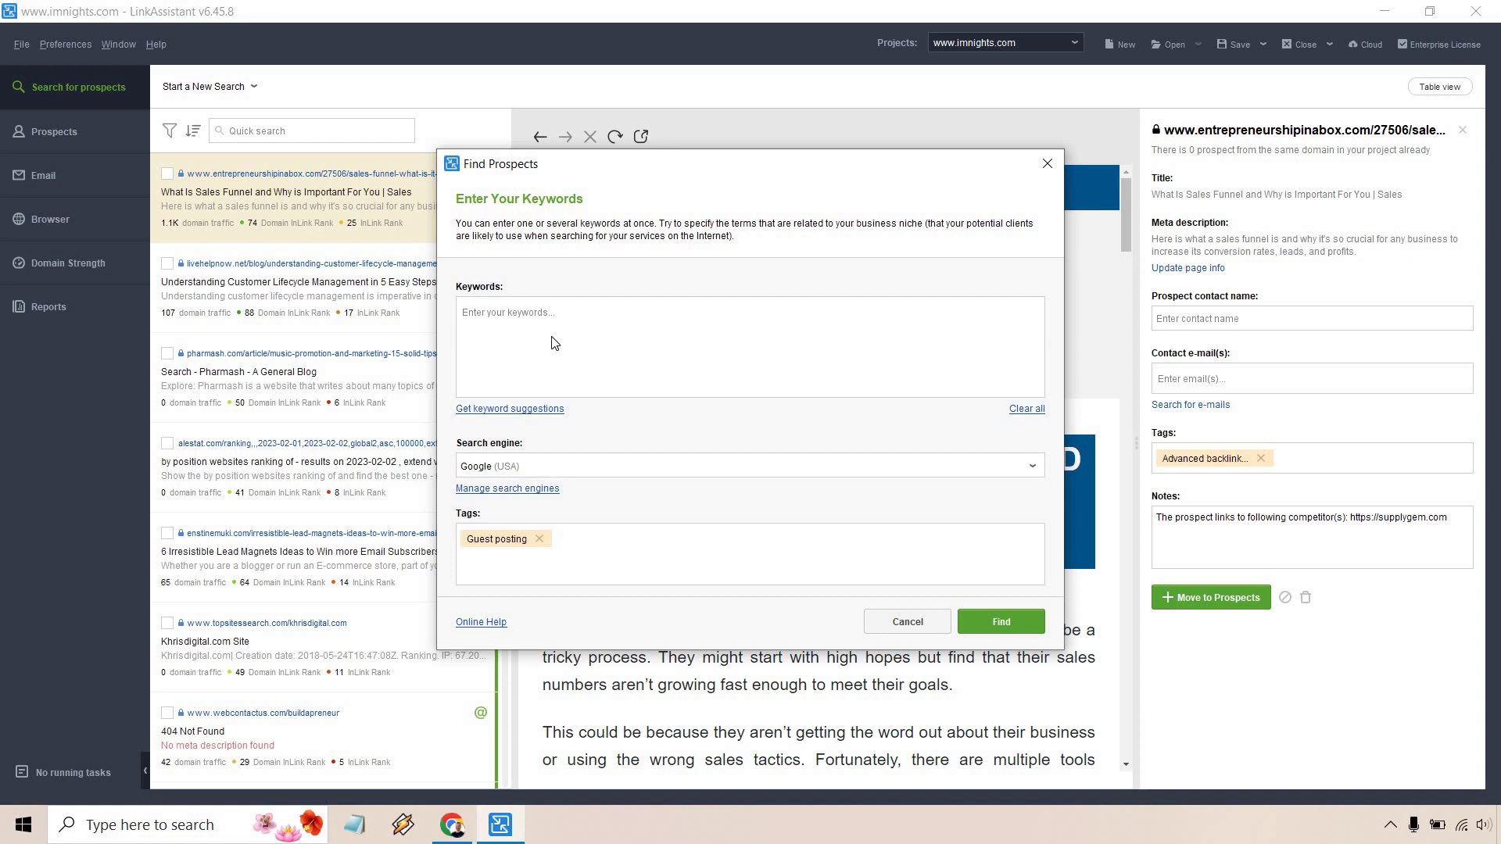
text(affiliate marketing)
key(Return)
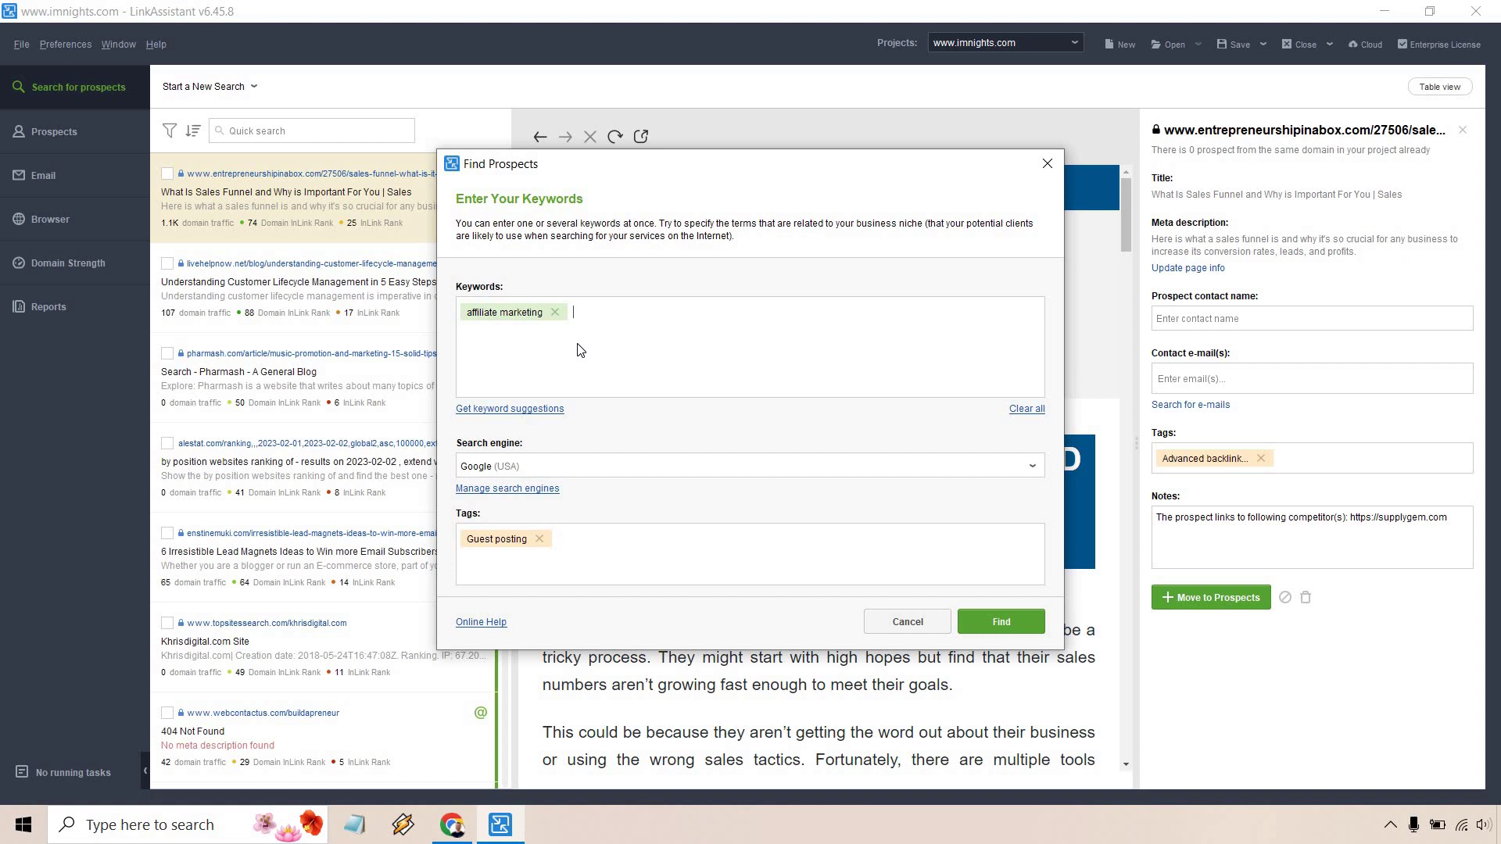
Run the guest-posting search, pause the task once results appear, and close the task view
click(1001, 621)
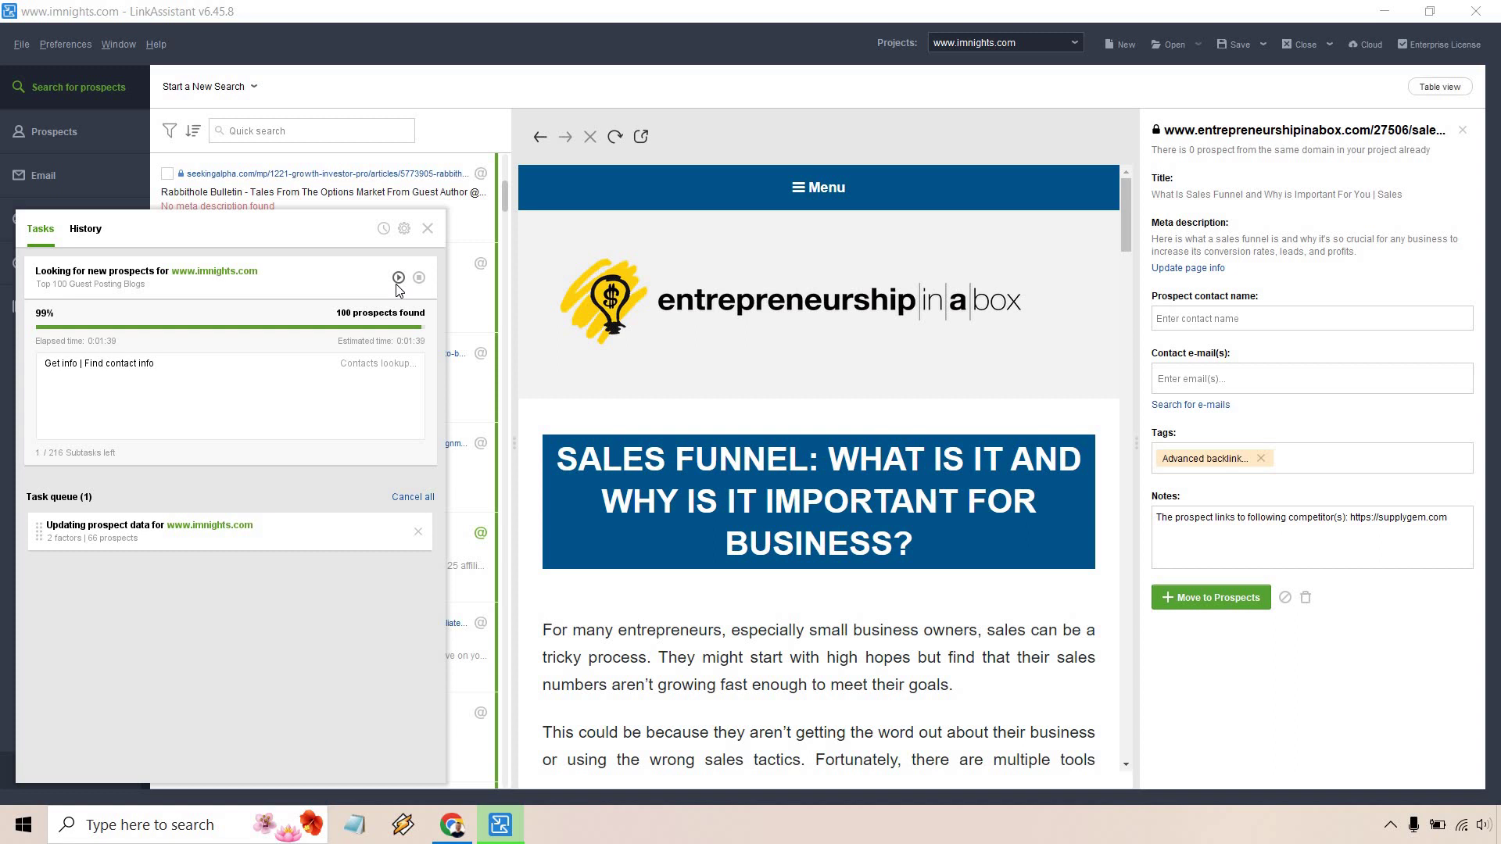
click(398, 280)
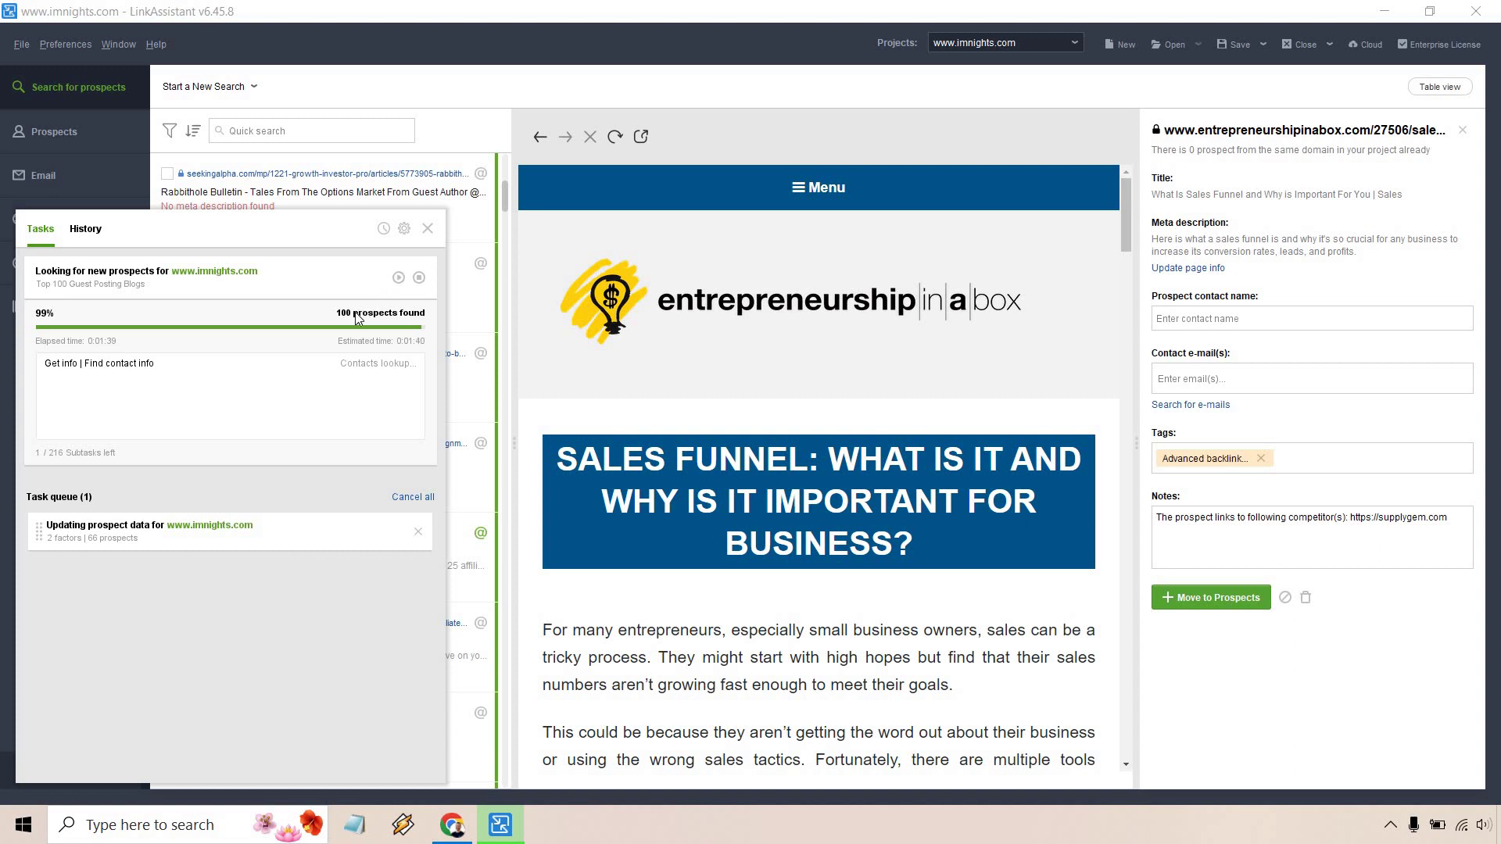
click(428, 229)
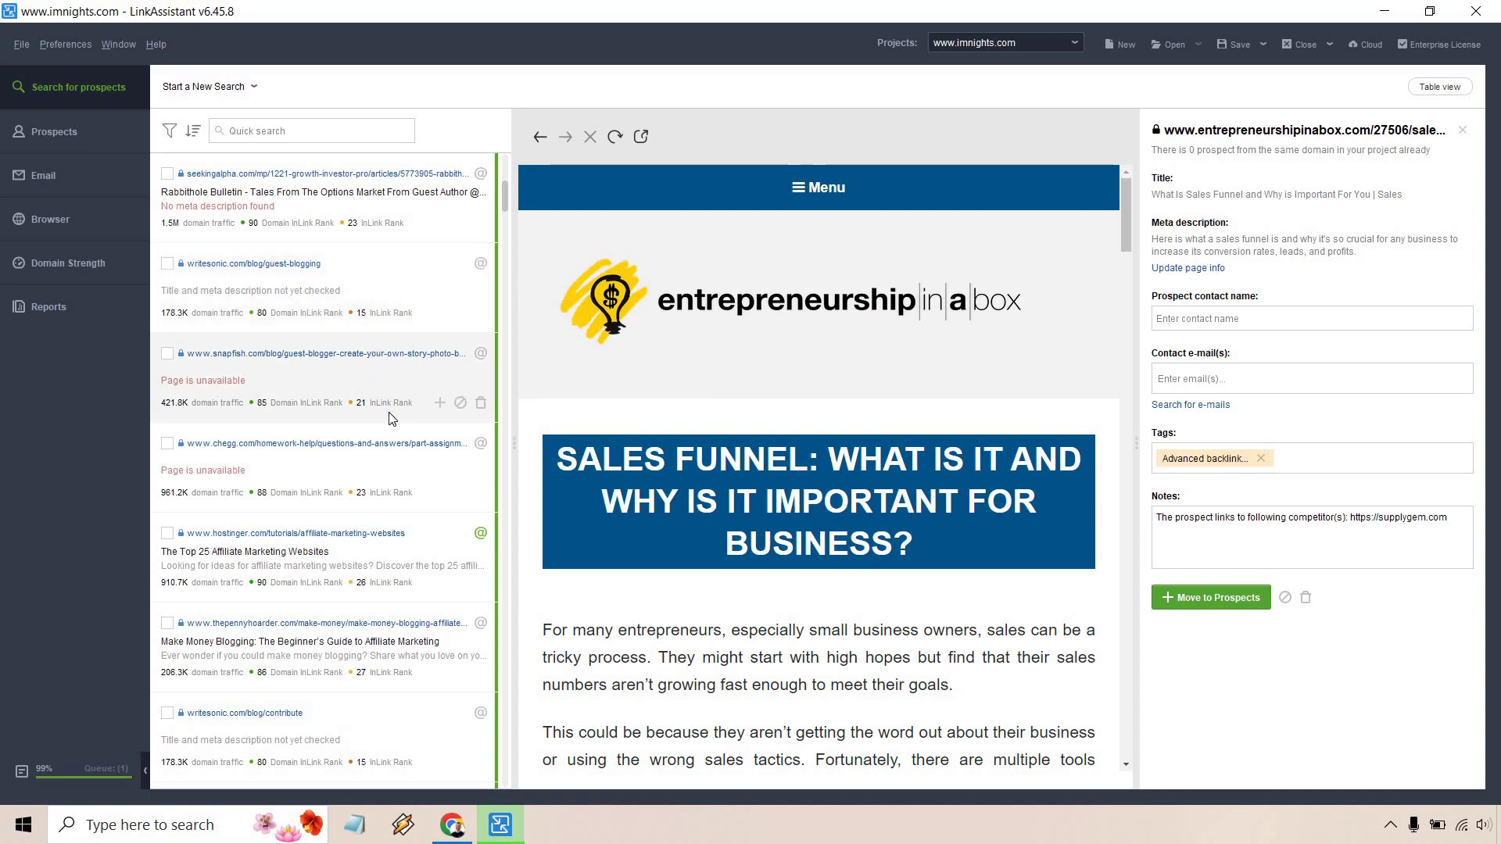
Sort the found prospects by Prospect URL from A to Z
click(198, 137)
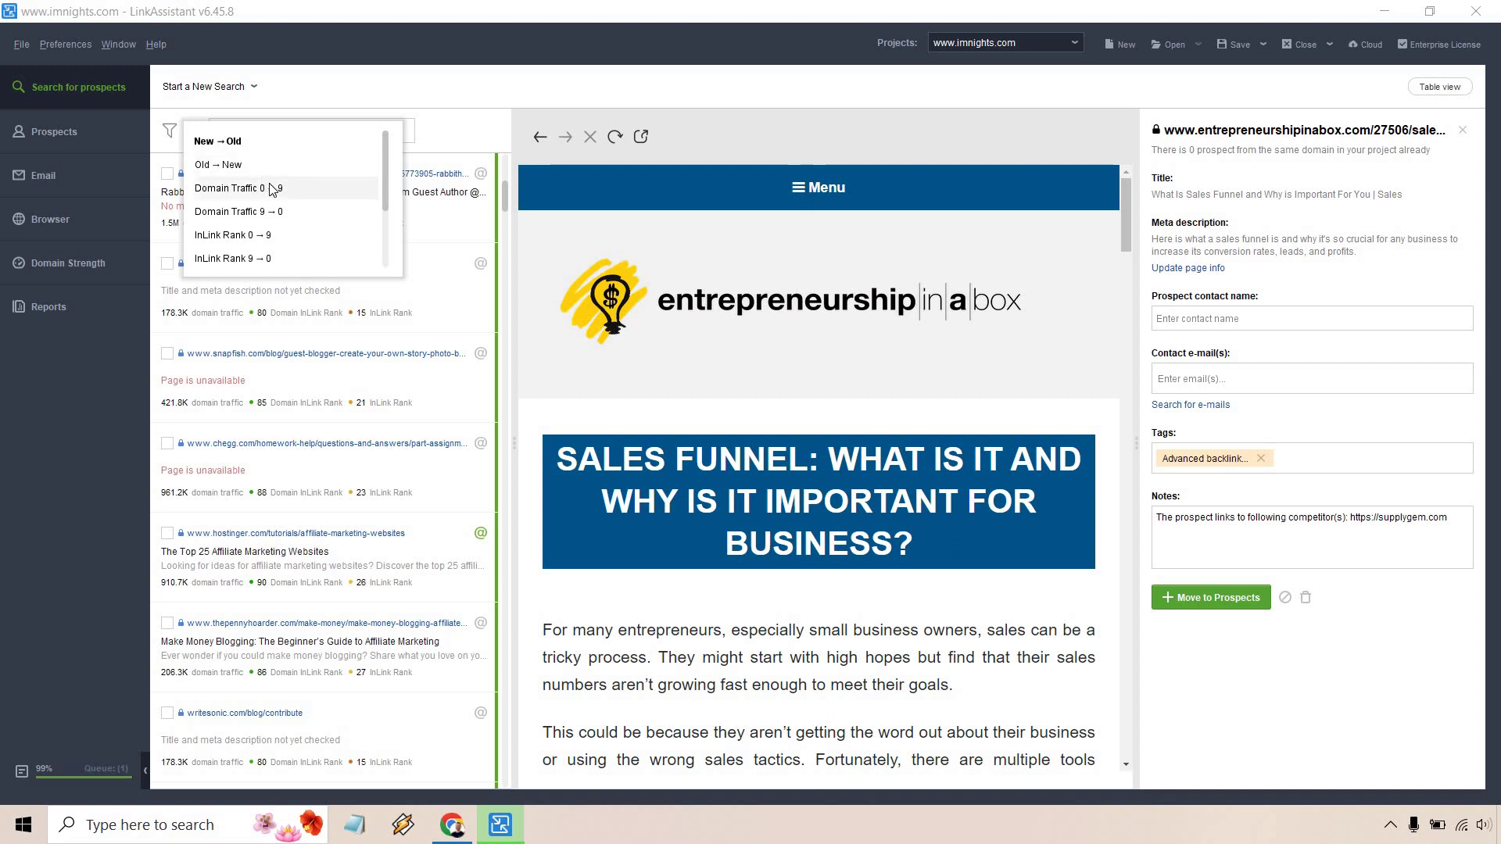
scroll(276, 195, down, 2)
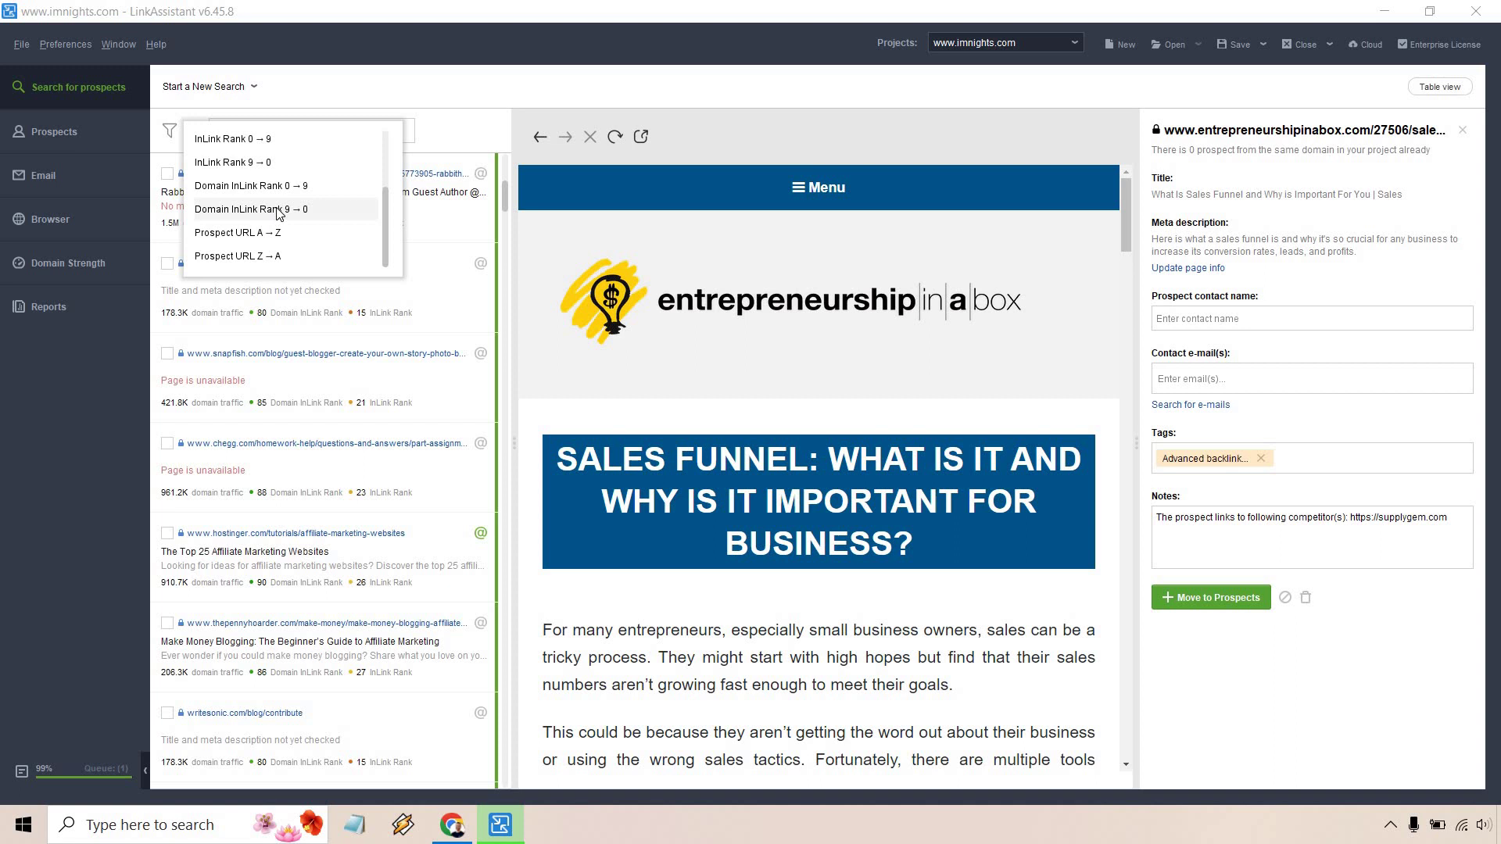
click(268, 233)
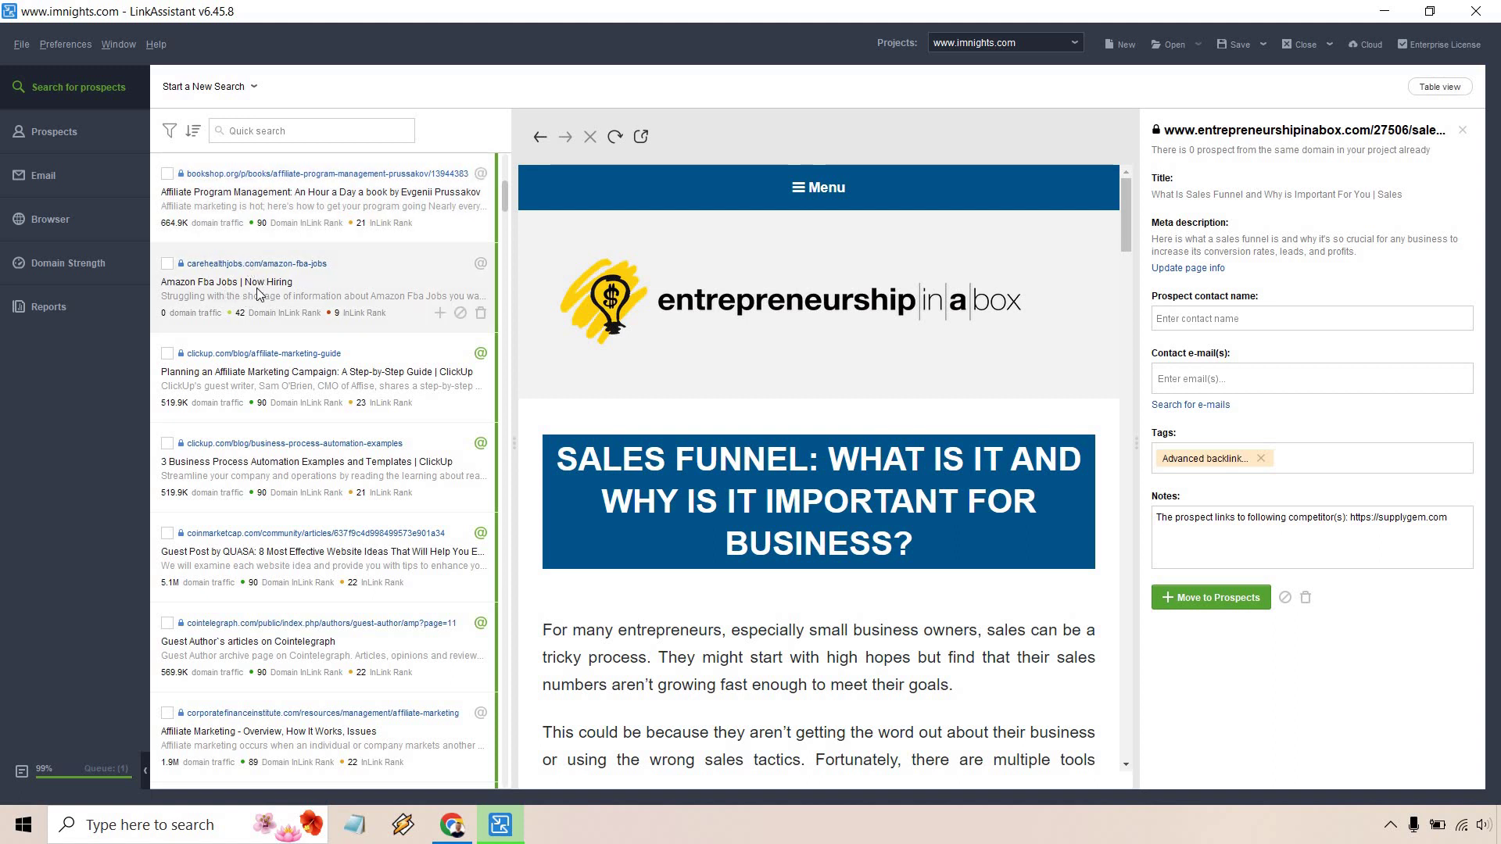
Review the bookshop.org prospect page in the preview pane
click(240, 214)
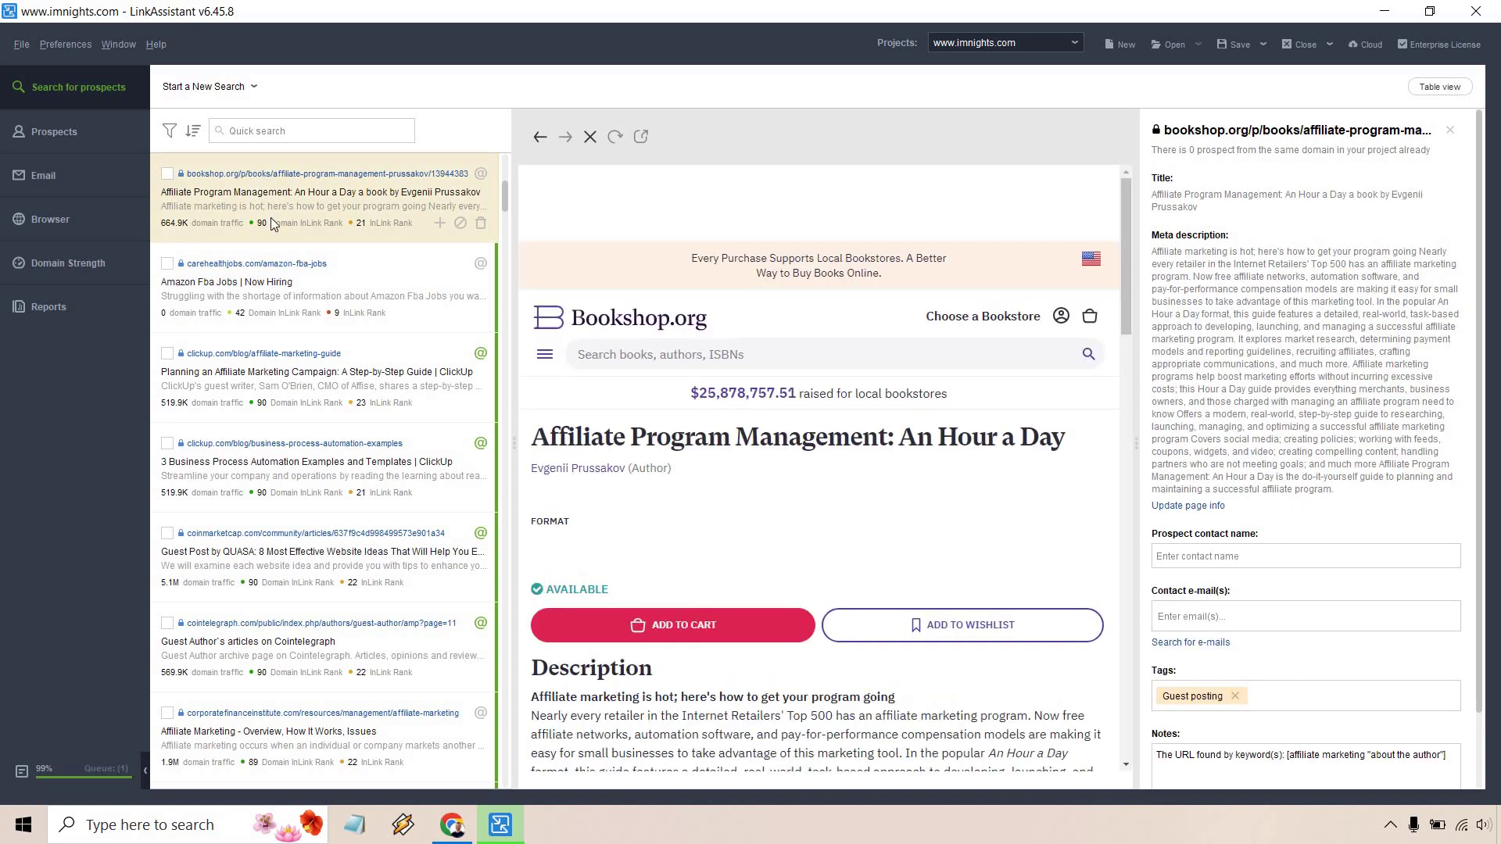
scroll(926, 359, down, 5)
scroll(922, 372, down, 10)
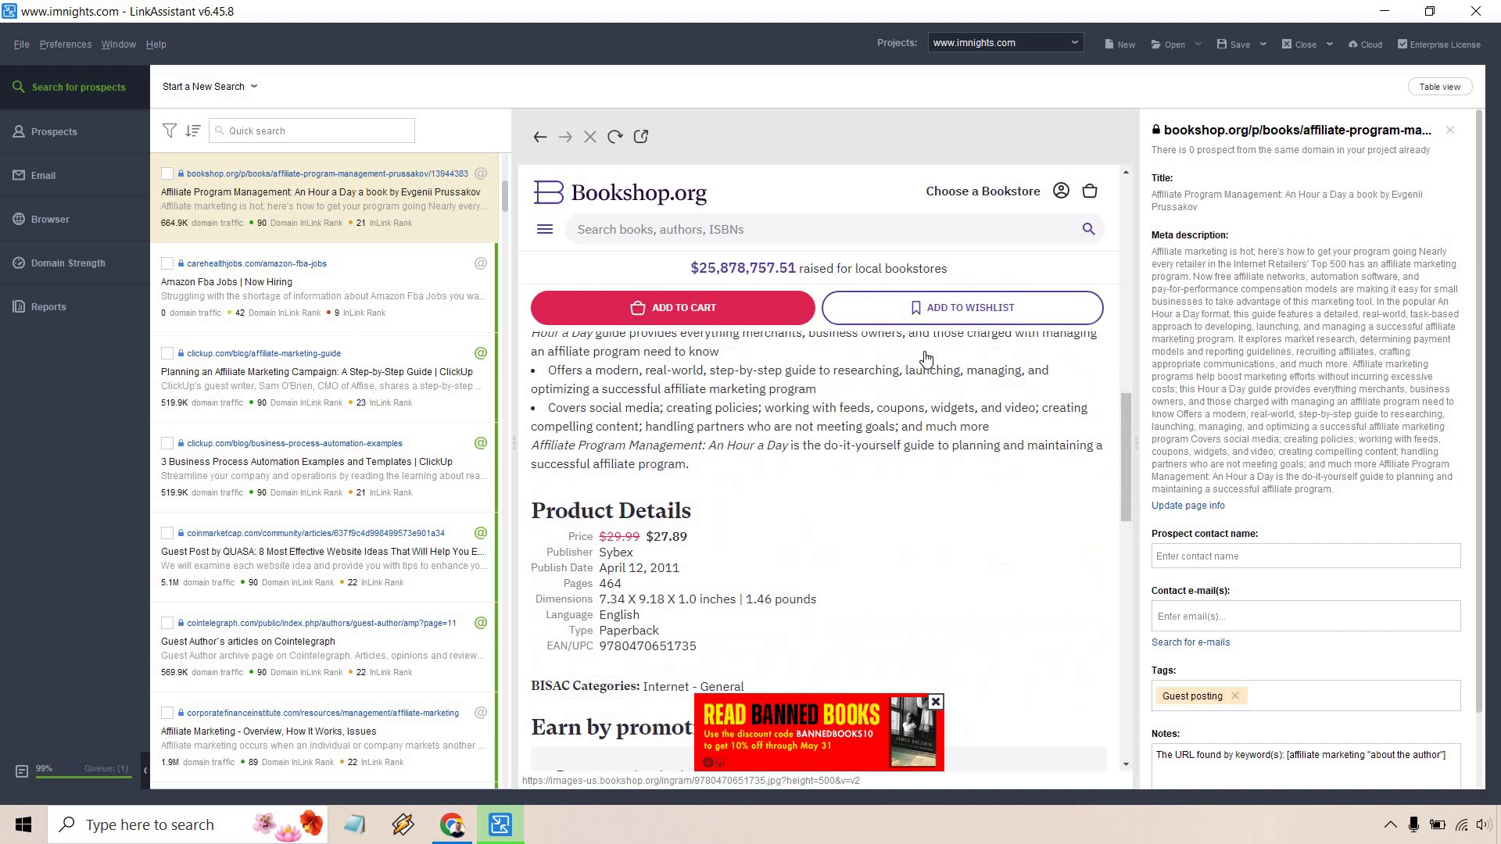
scroll(938, 390, up, 7)
scroll(945, 408, up, 5)
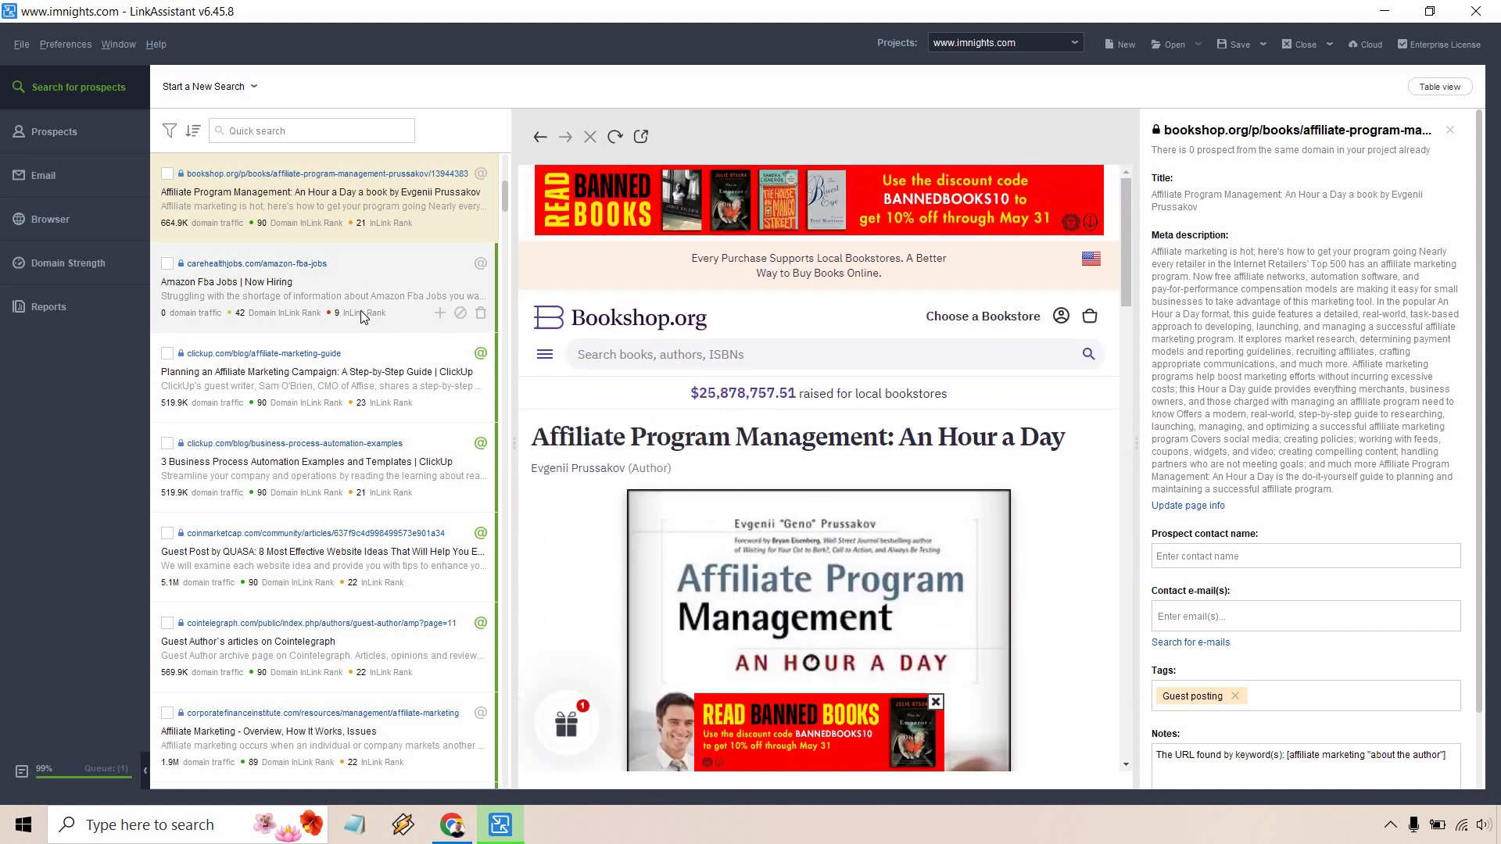
scroll(352, 328, down, 1)
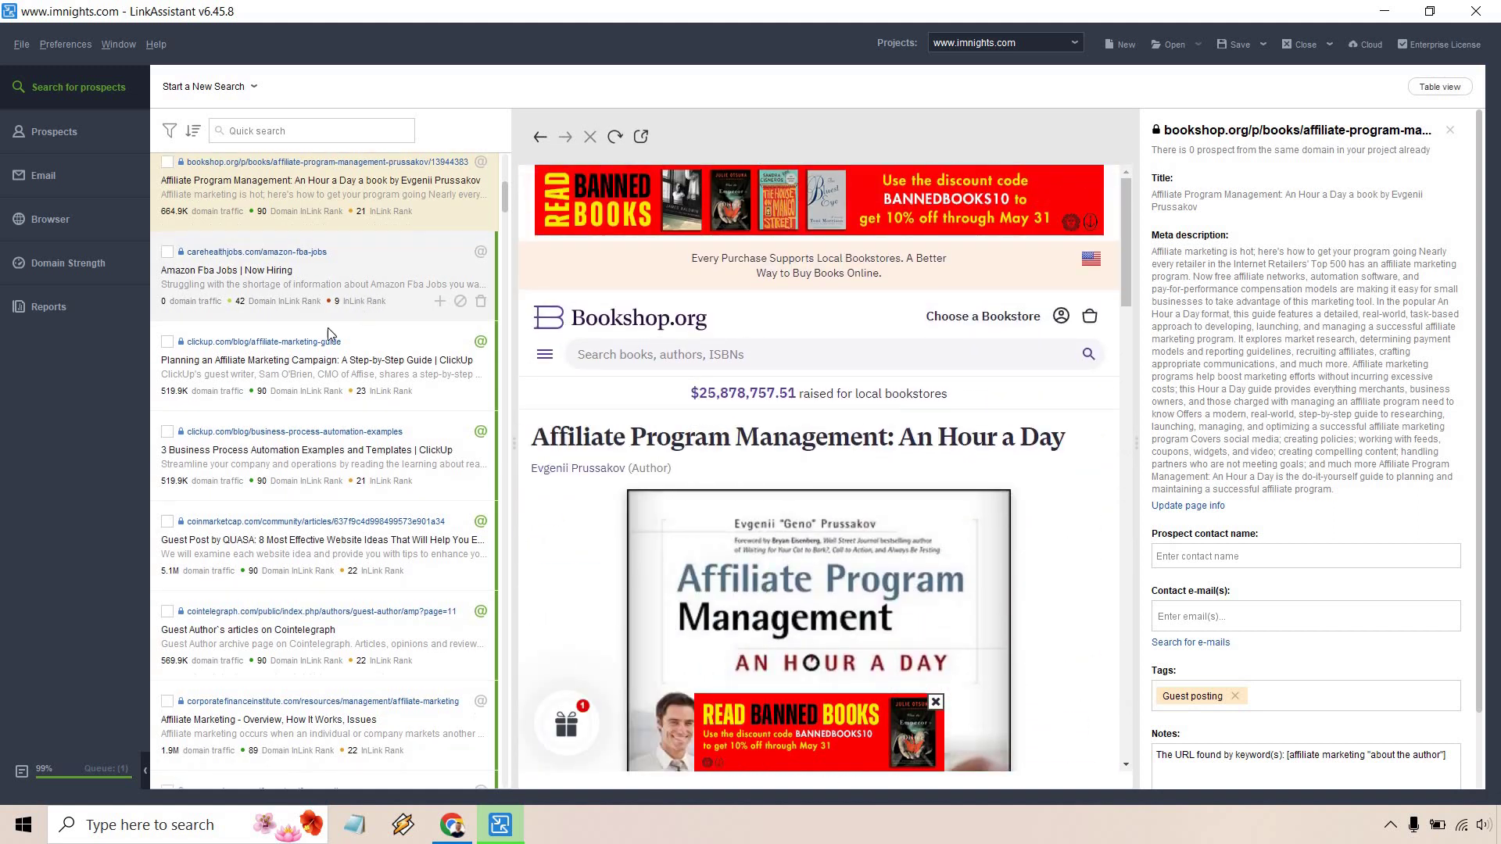
Review ClickUp's affiliate marketing guide and business process automation prospect pages
click(249, 377)
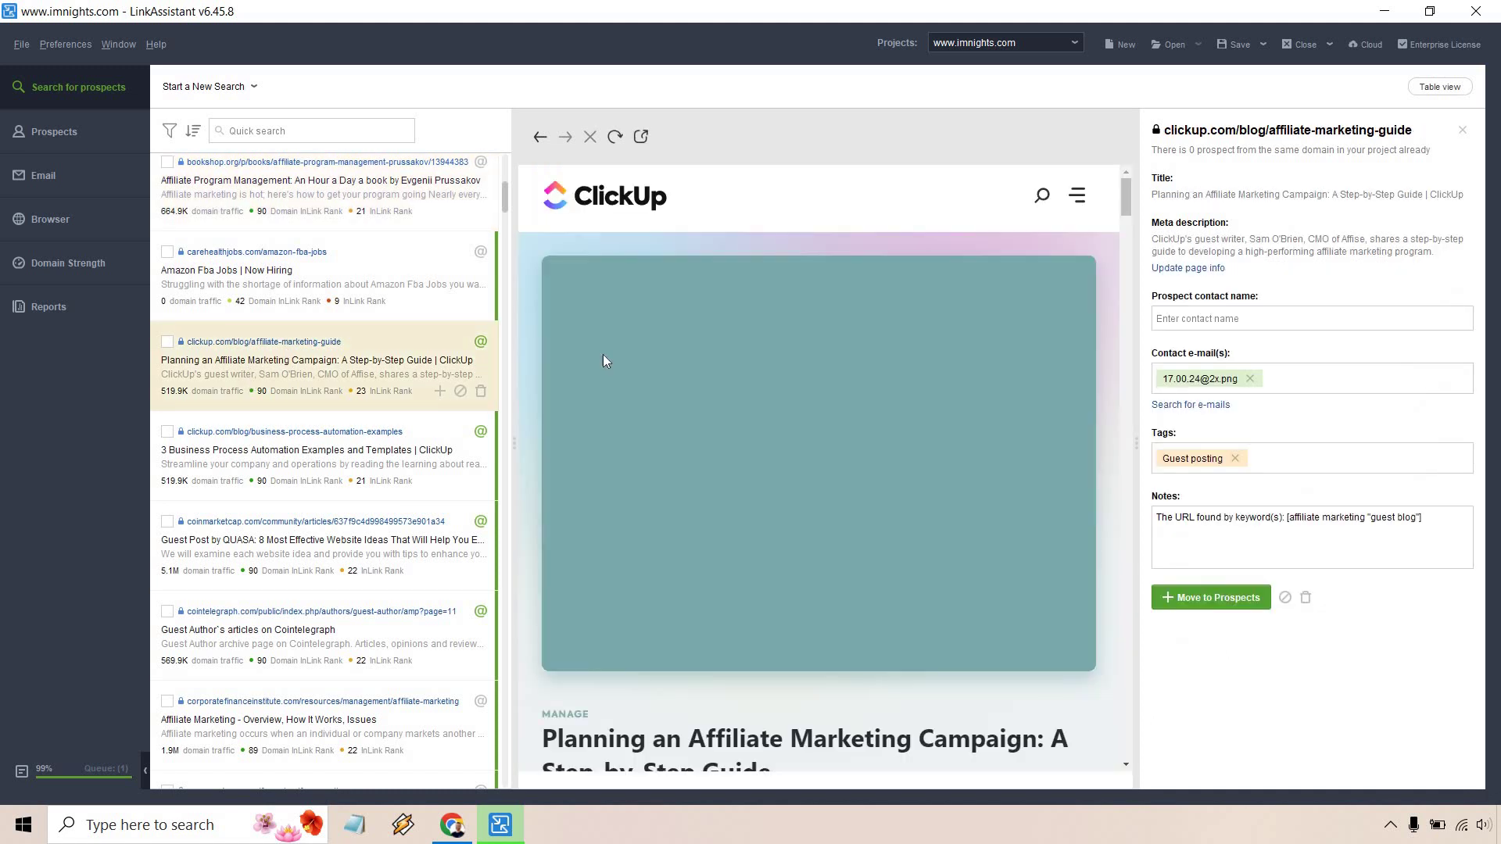
scroll(893, 356, down, 1)
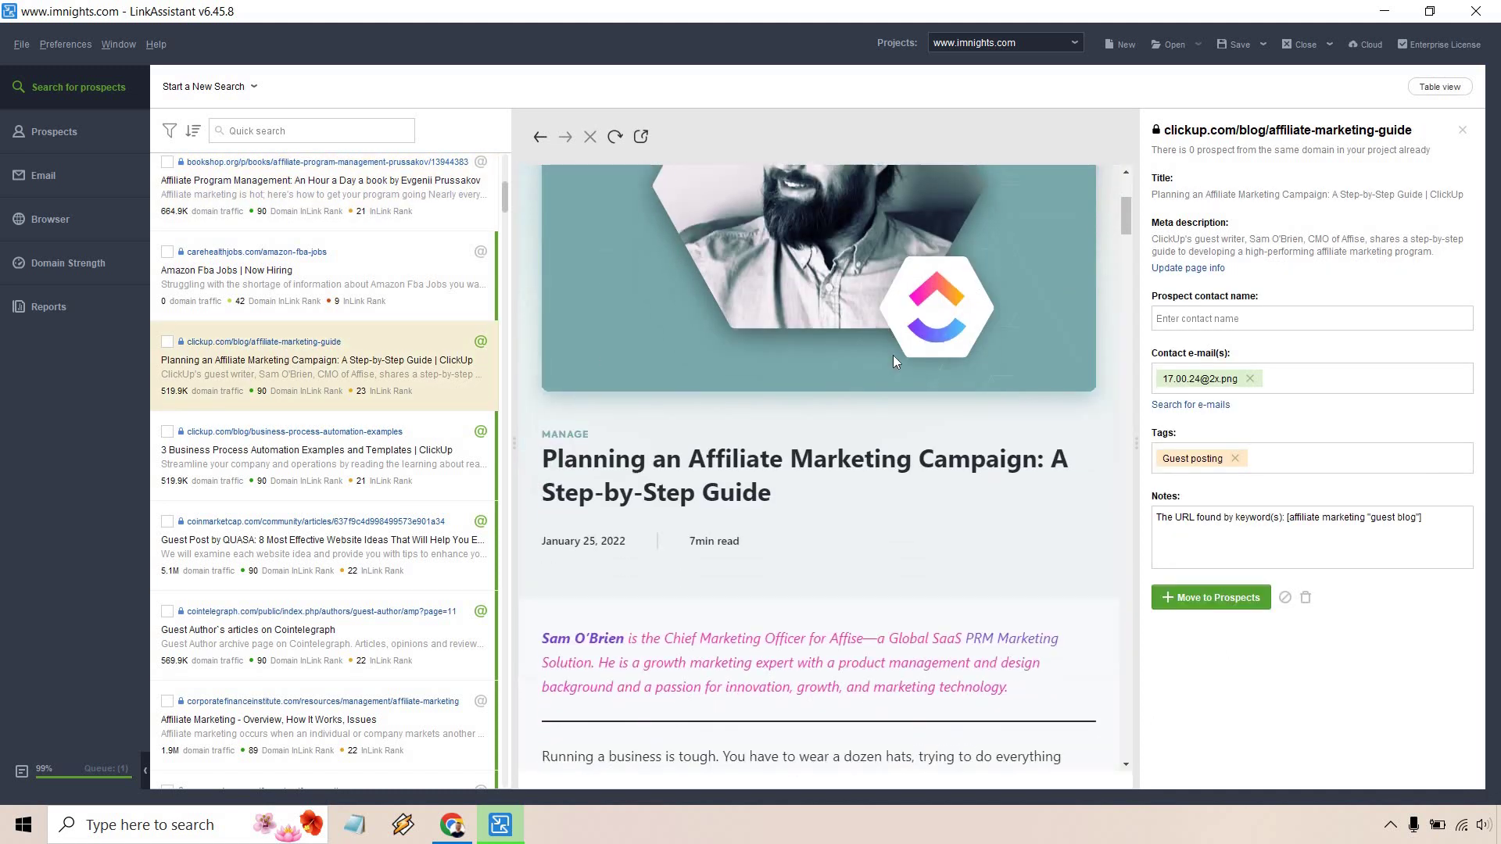
scroll(892, 355, down, 2)
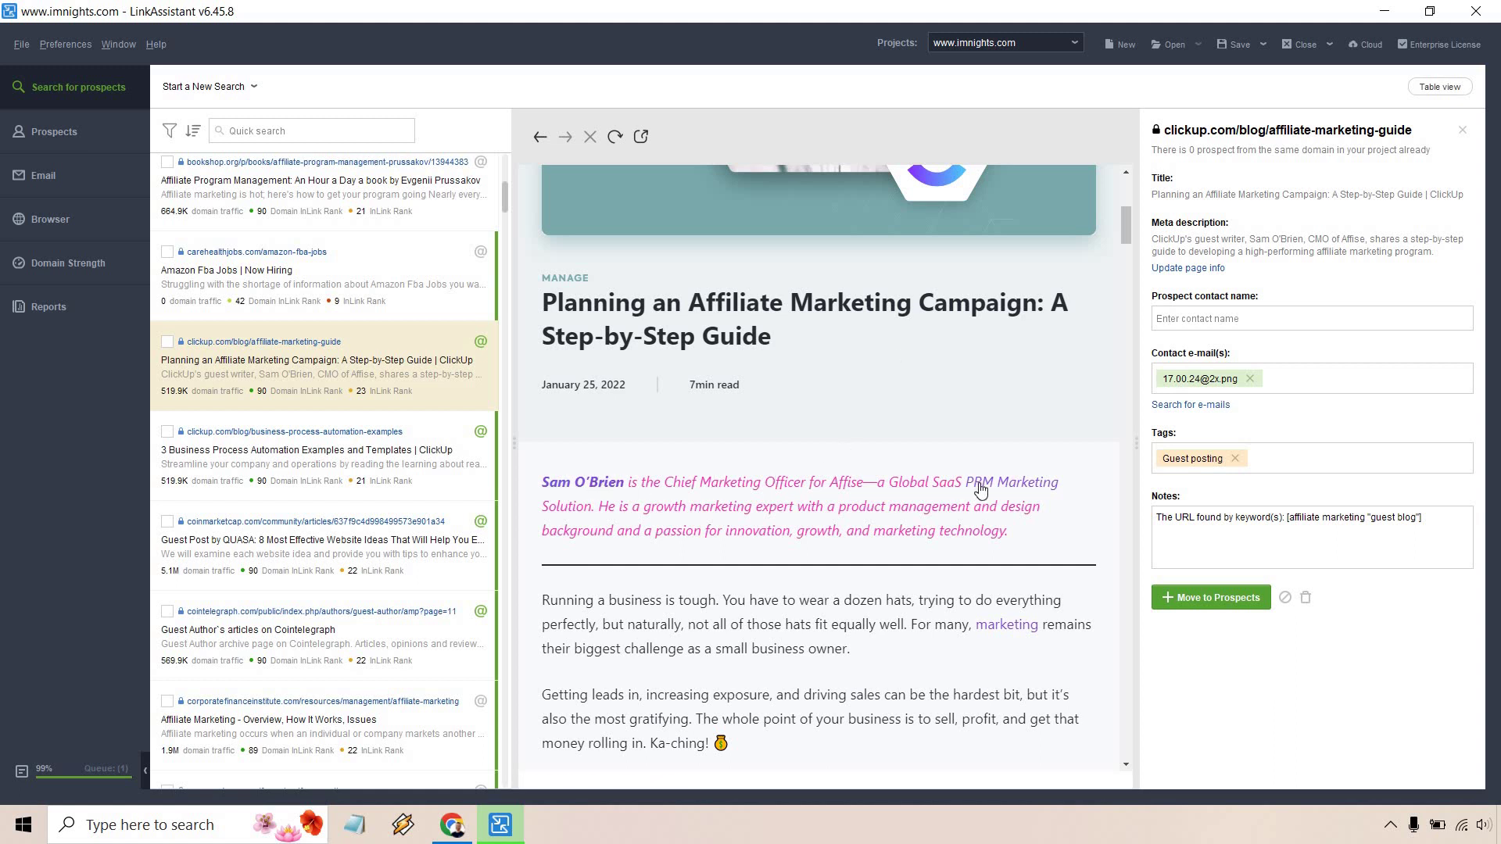
scroll(981, 479, up, 4)
scroll(982, 480, up, 2)
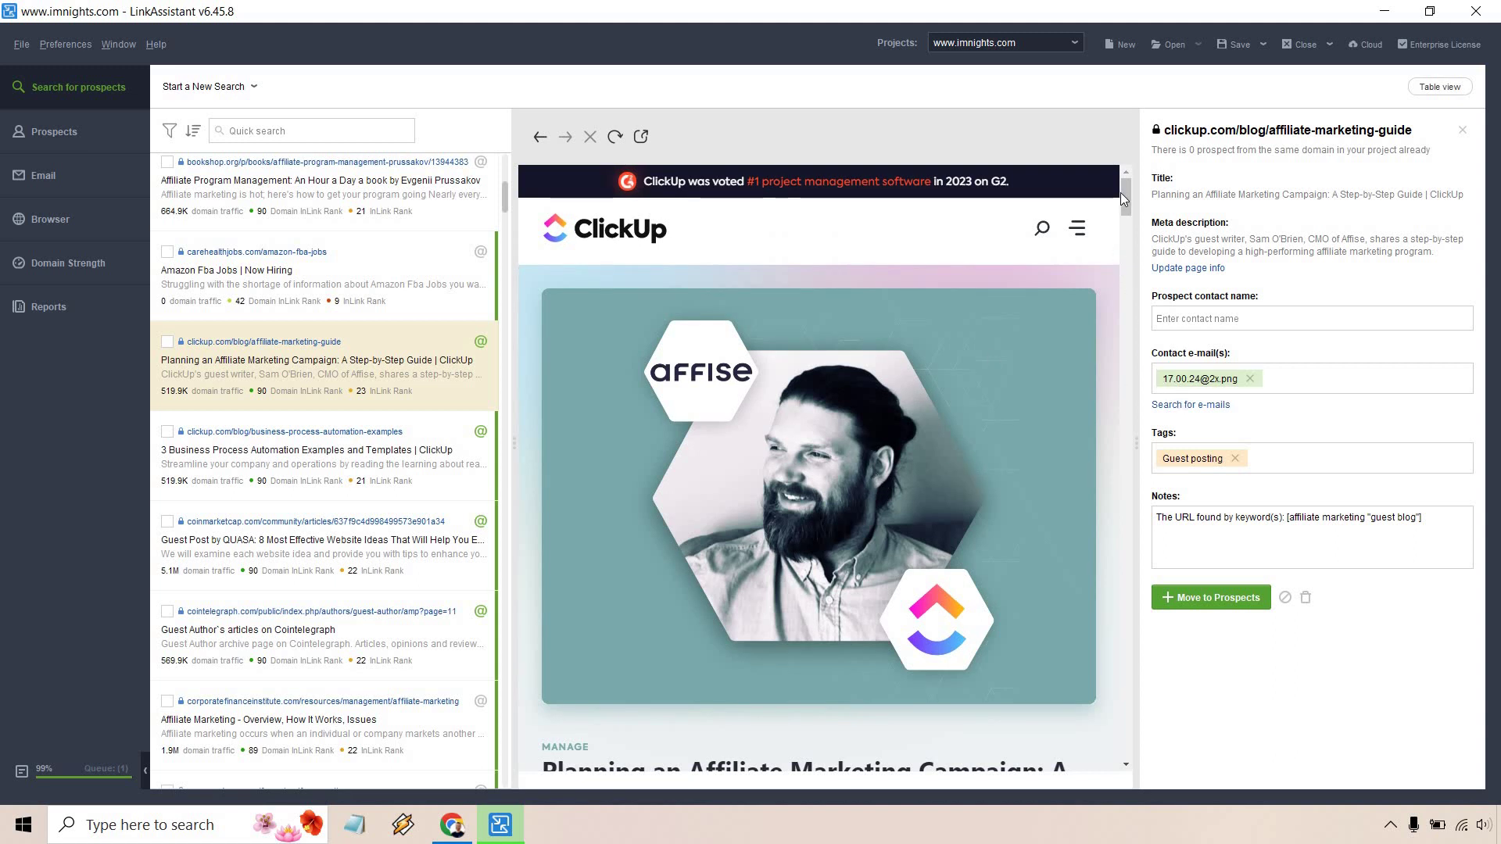
drag(1120, 192, 1129, 694)
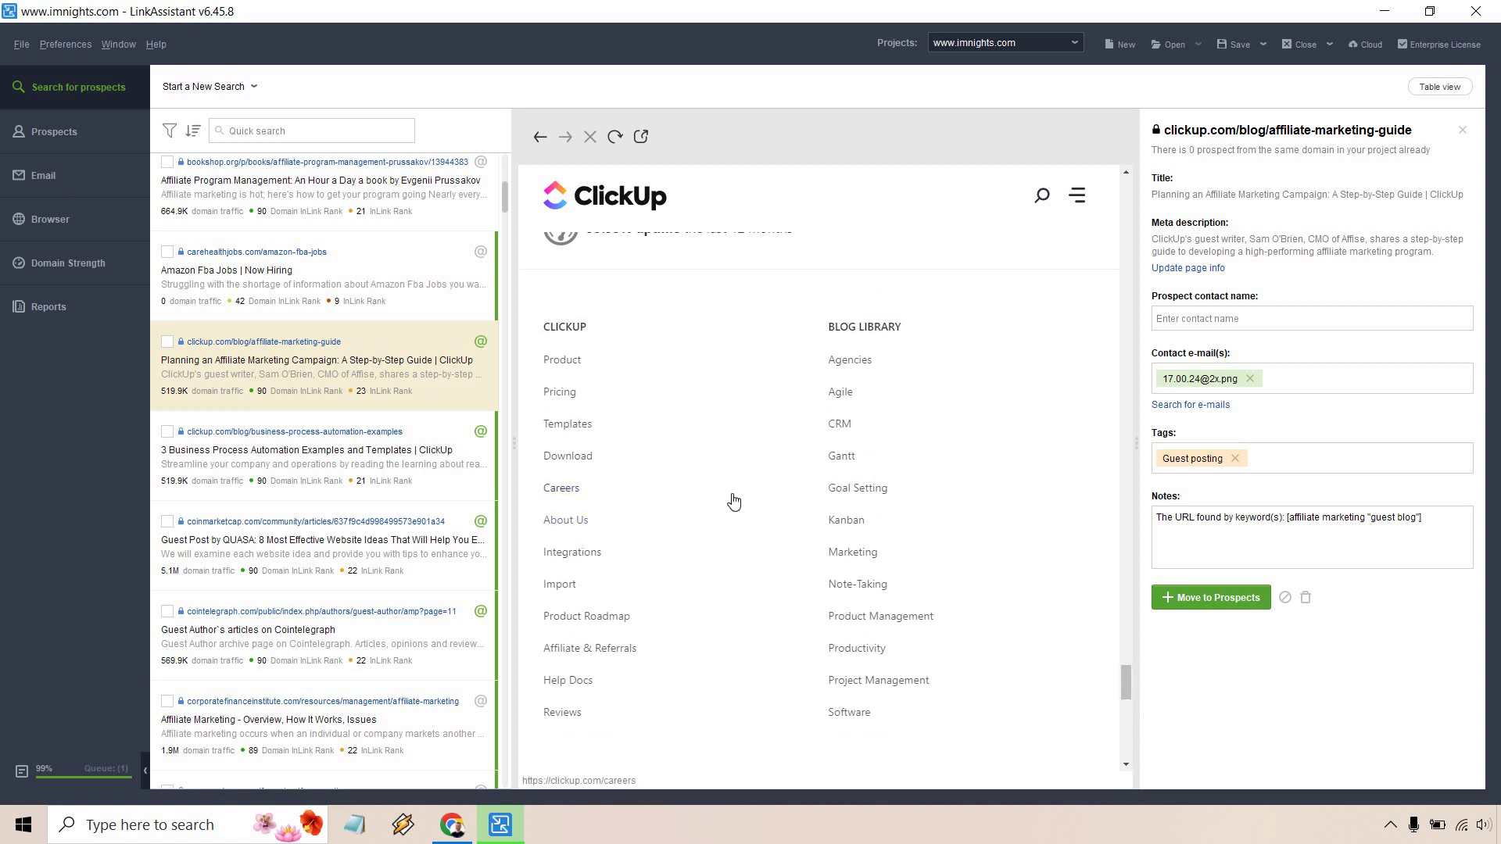
drag(1130, 686, 1176, 134)
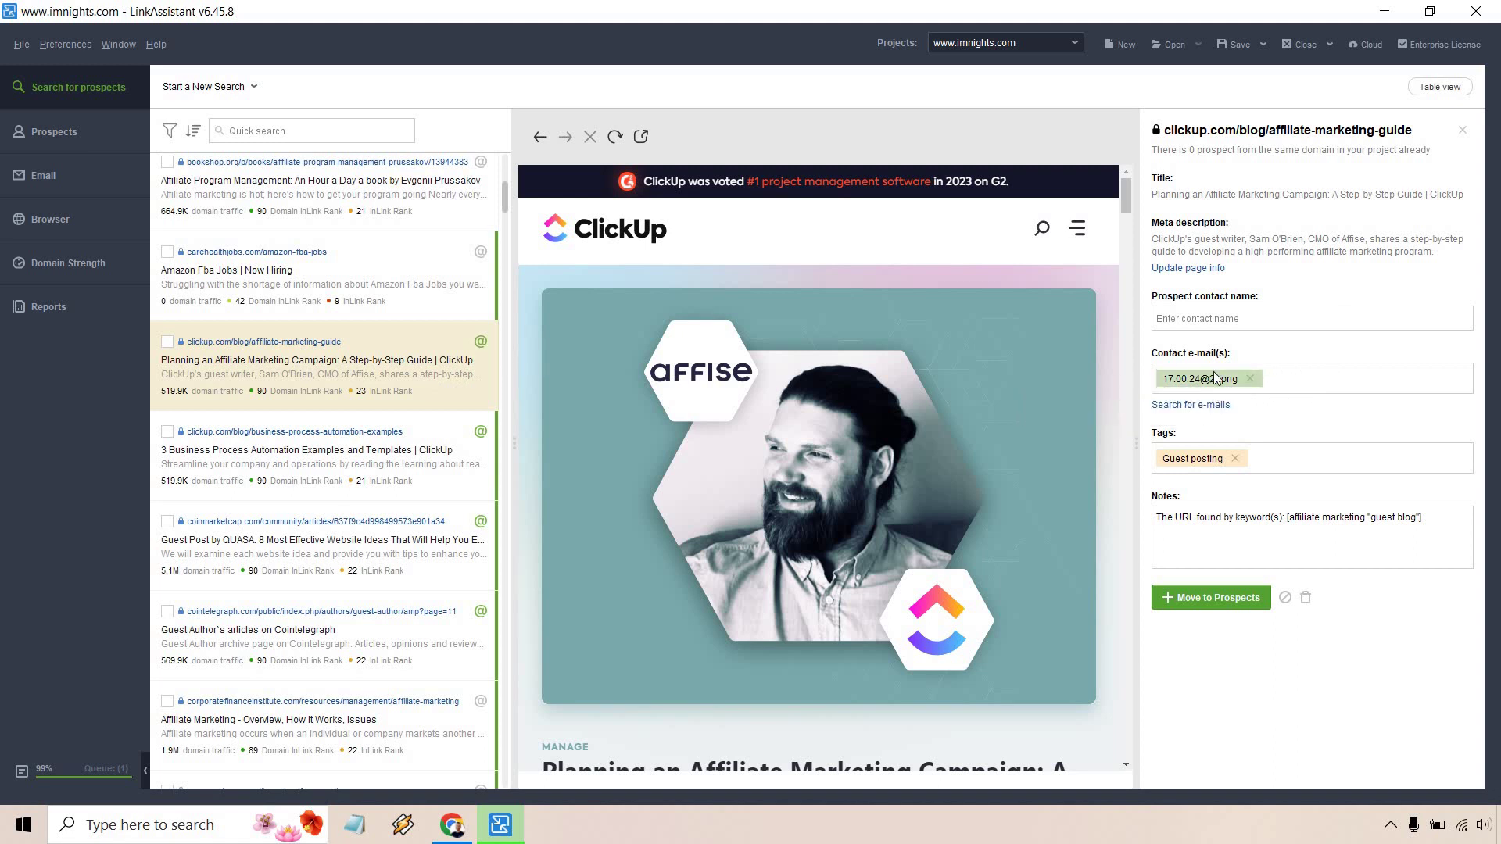
click(403, 447)
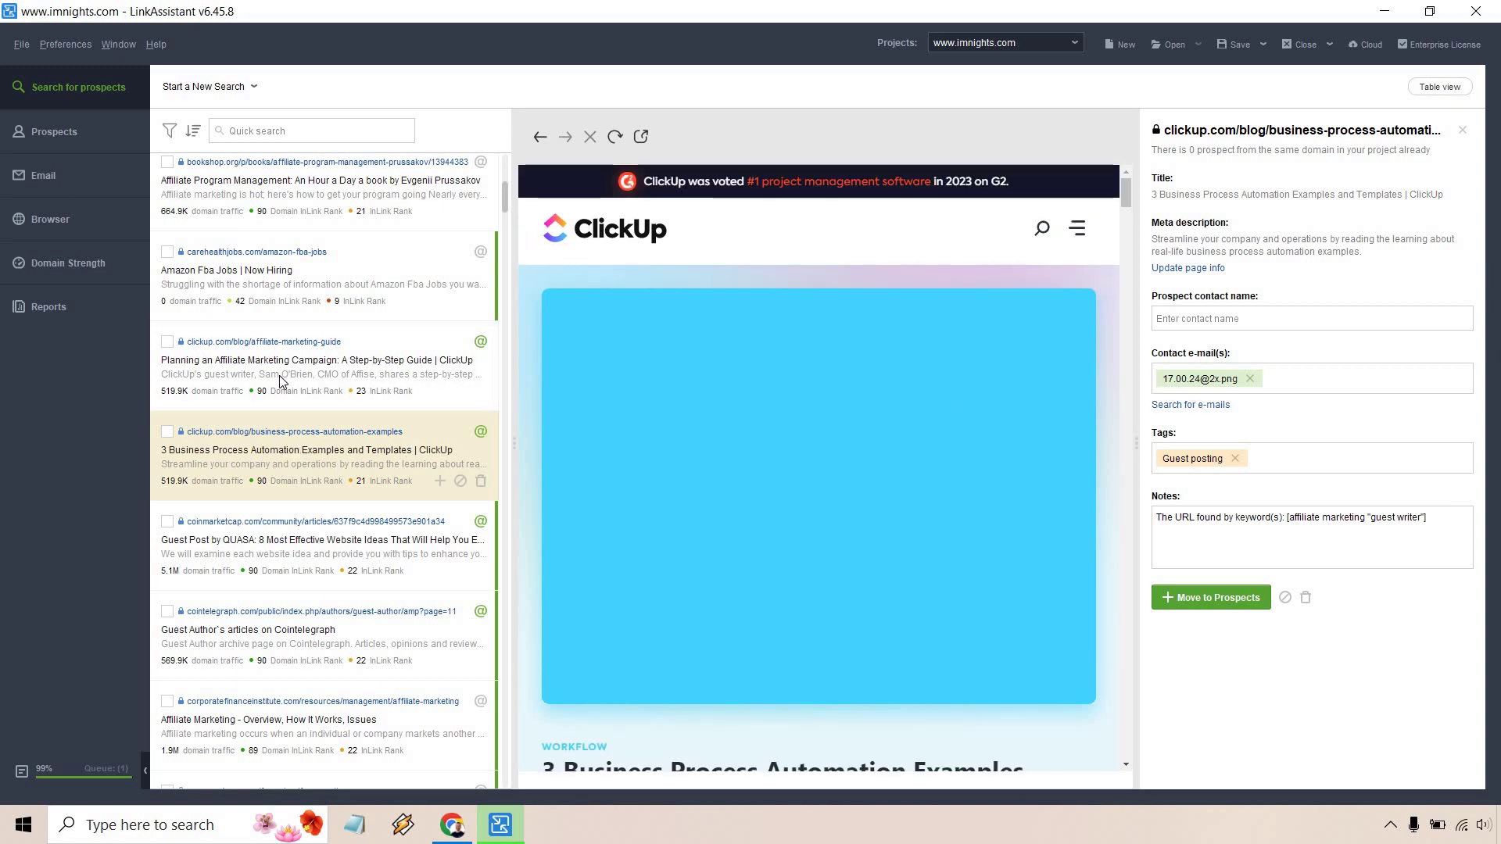
Preview coinmarketcap.com's '8 Most Effective Website Ideas' guest post while scrolling the results
click(401, 555)
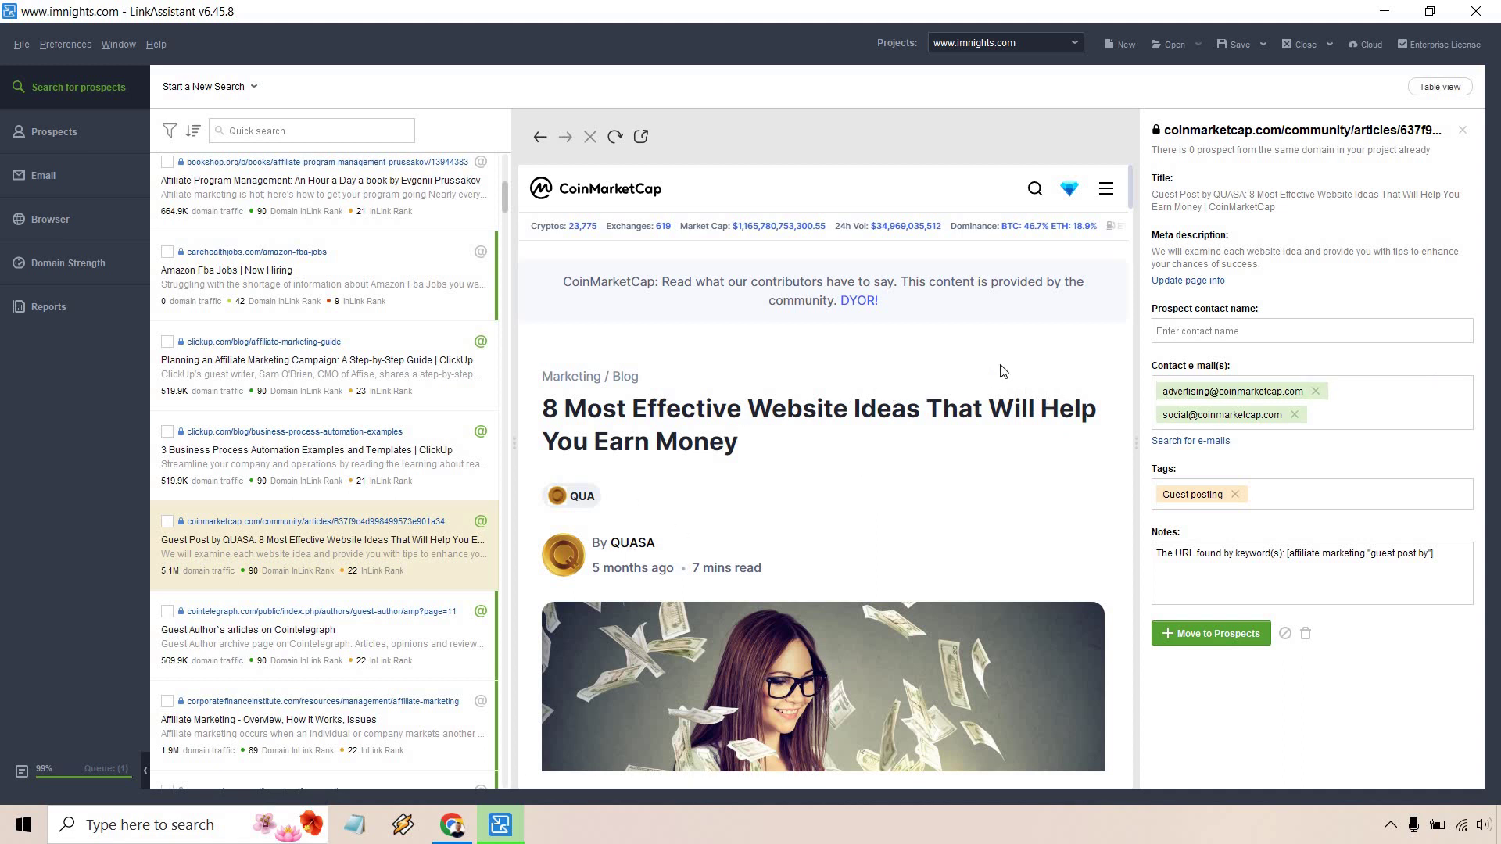
scroll(1002, 369, down, 15)
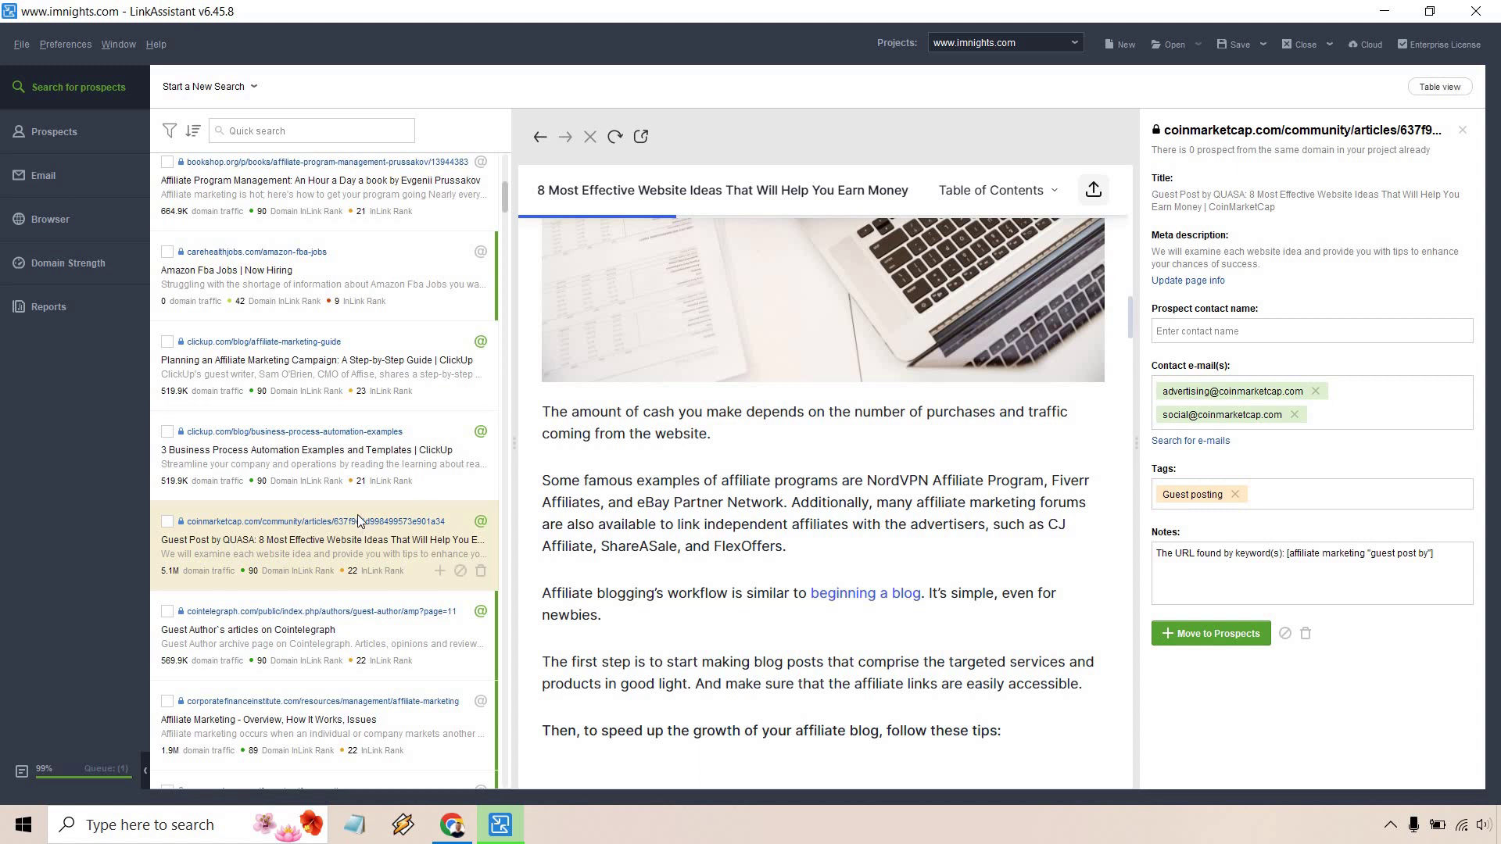
scroll(1130, 335, down, 5)
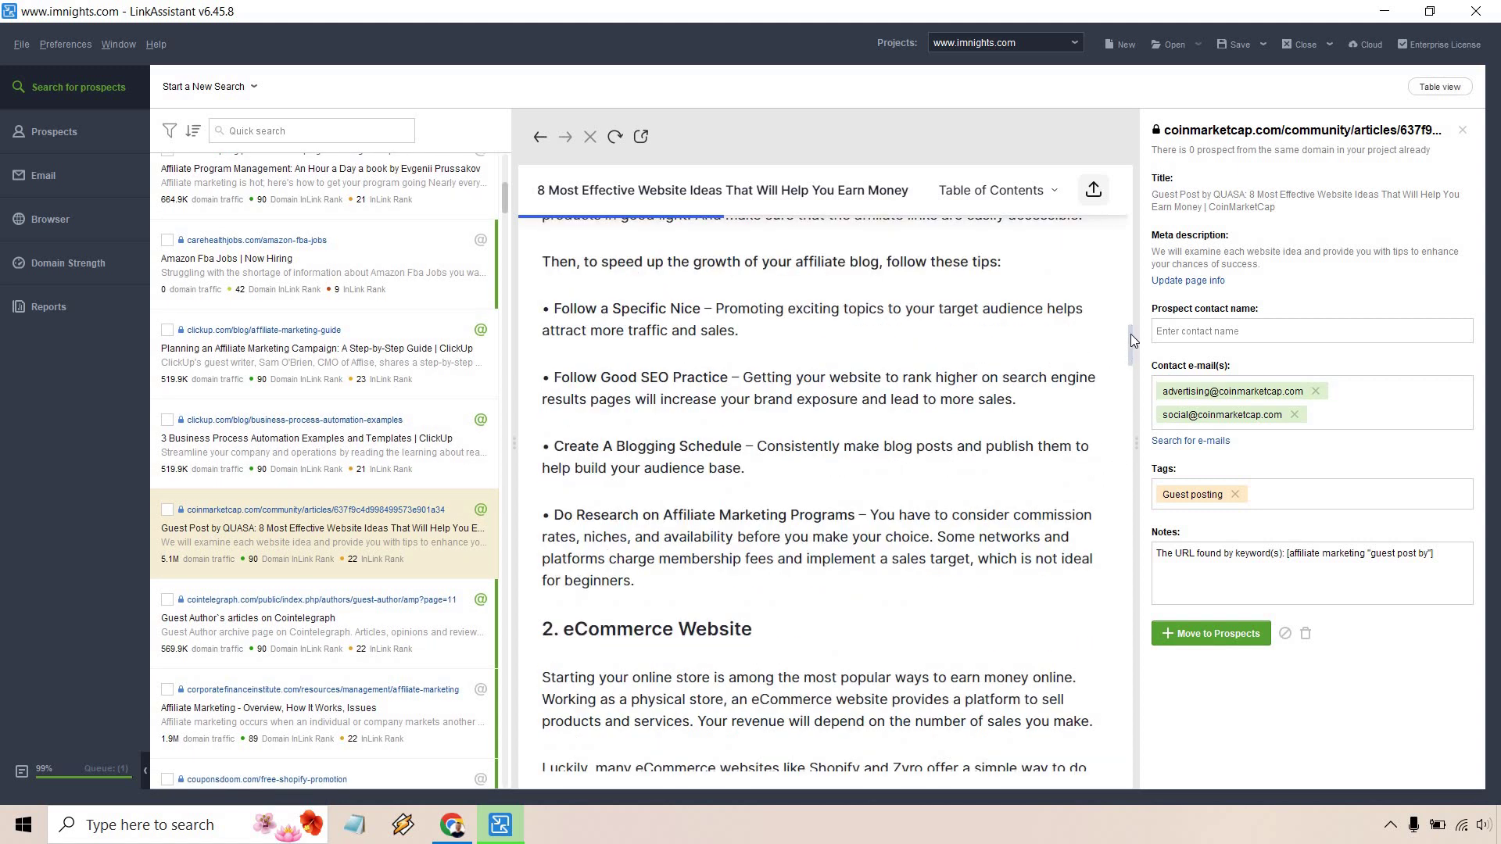
drag(1128, 349, 1134, 165)
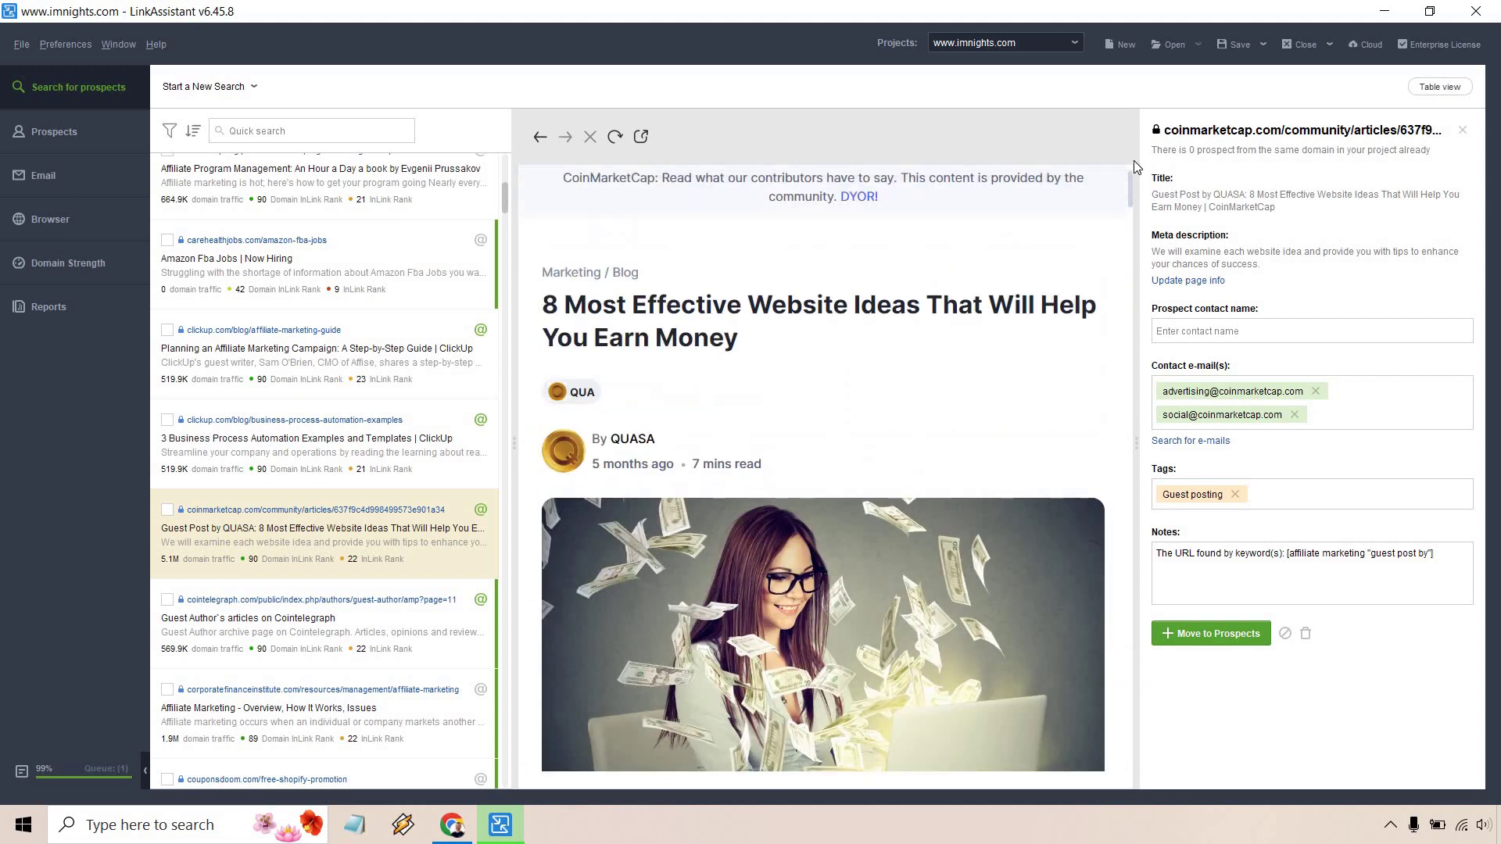
scroll(341, 384, down, 2)
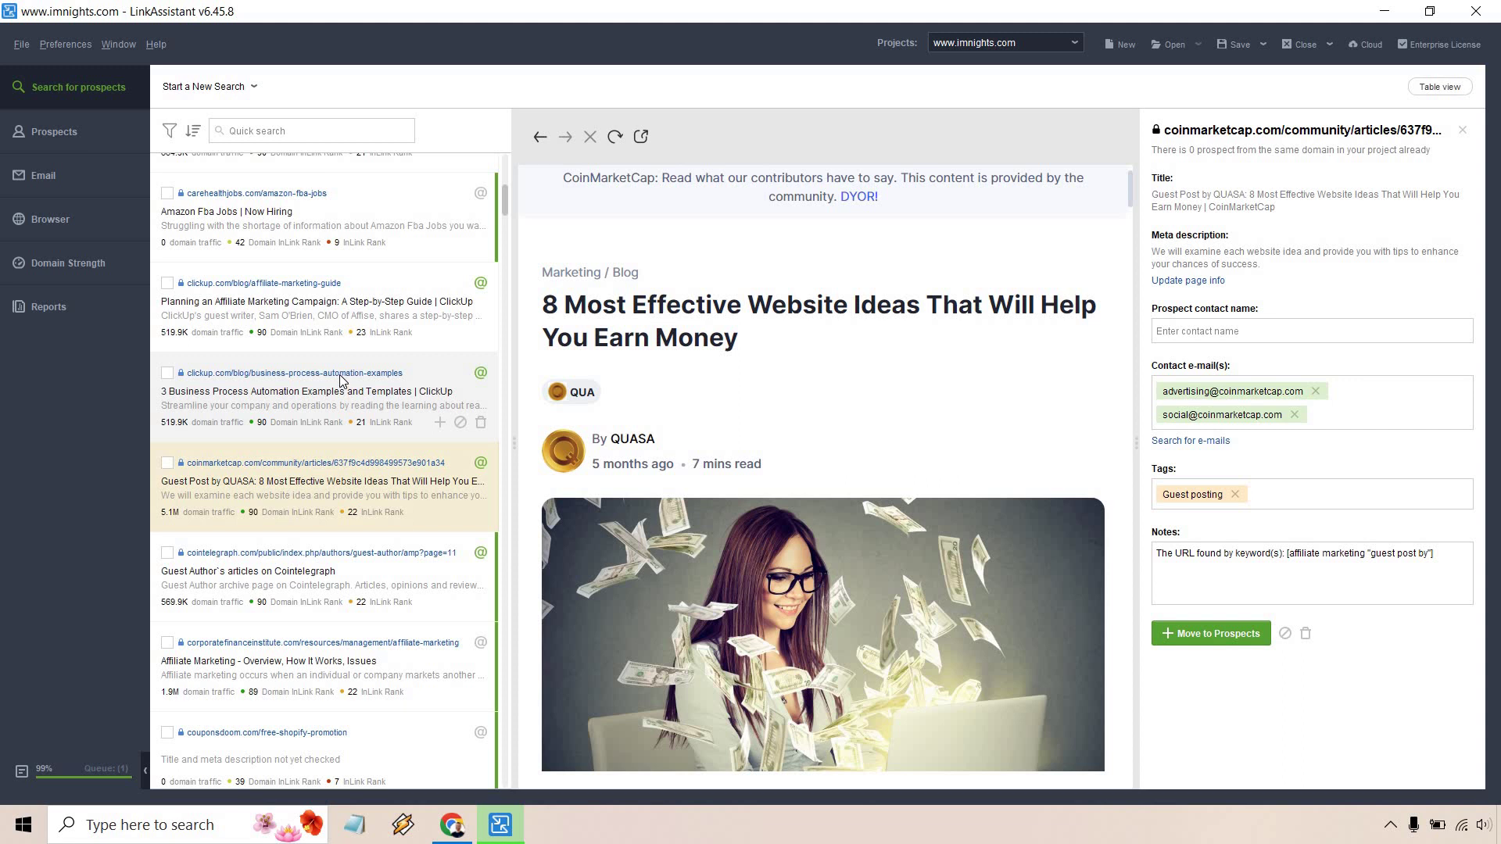
scroll(342, 373, down, 3)
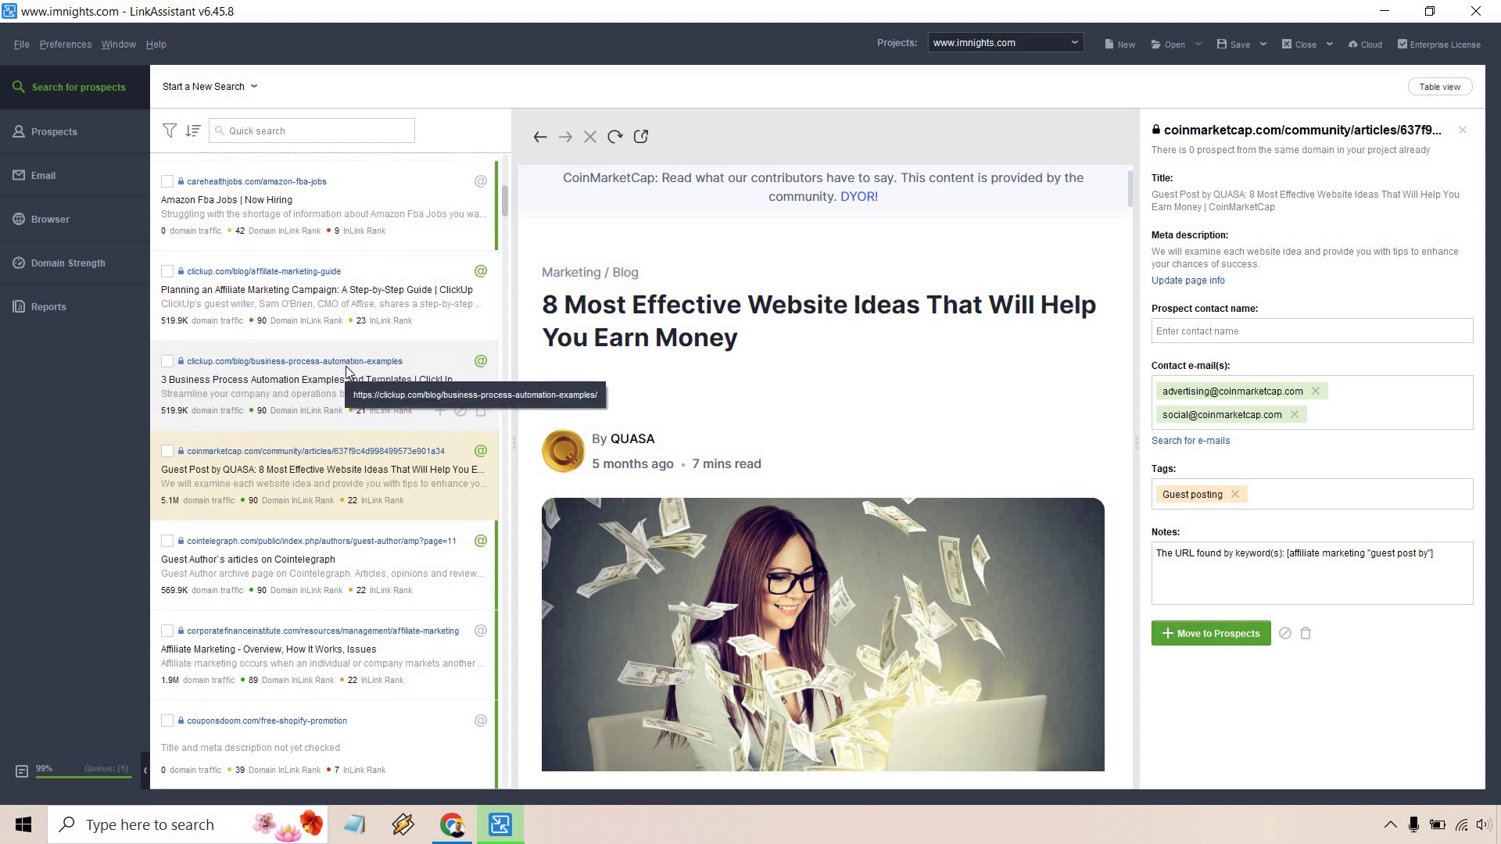
scroll(349, 361, down, 3)
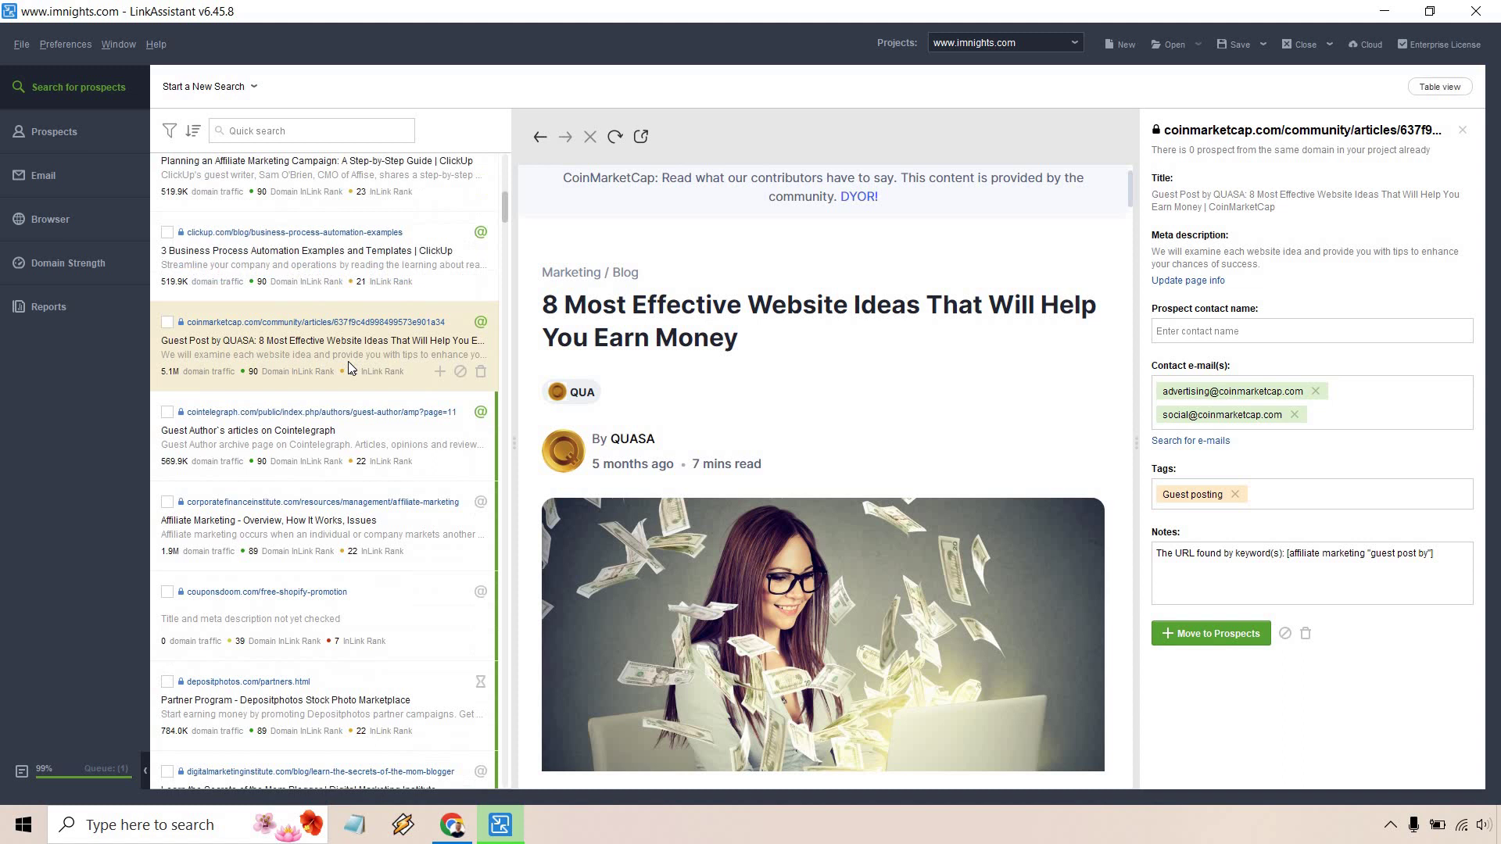
scroll(350, 363, down, 3)
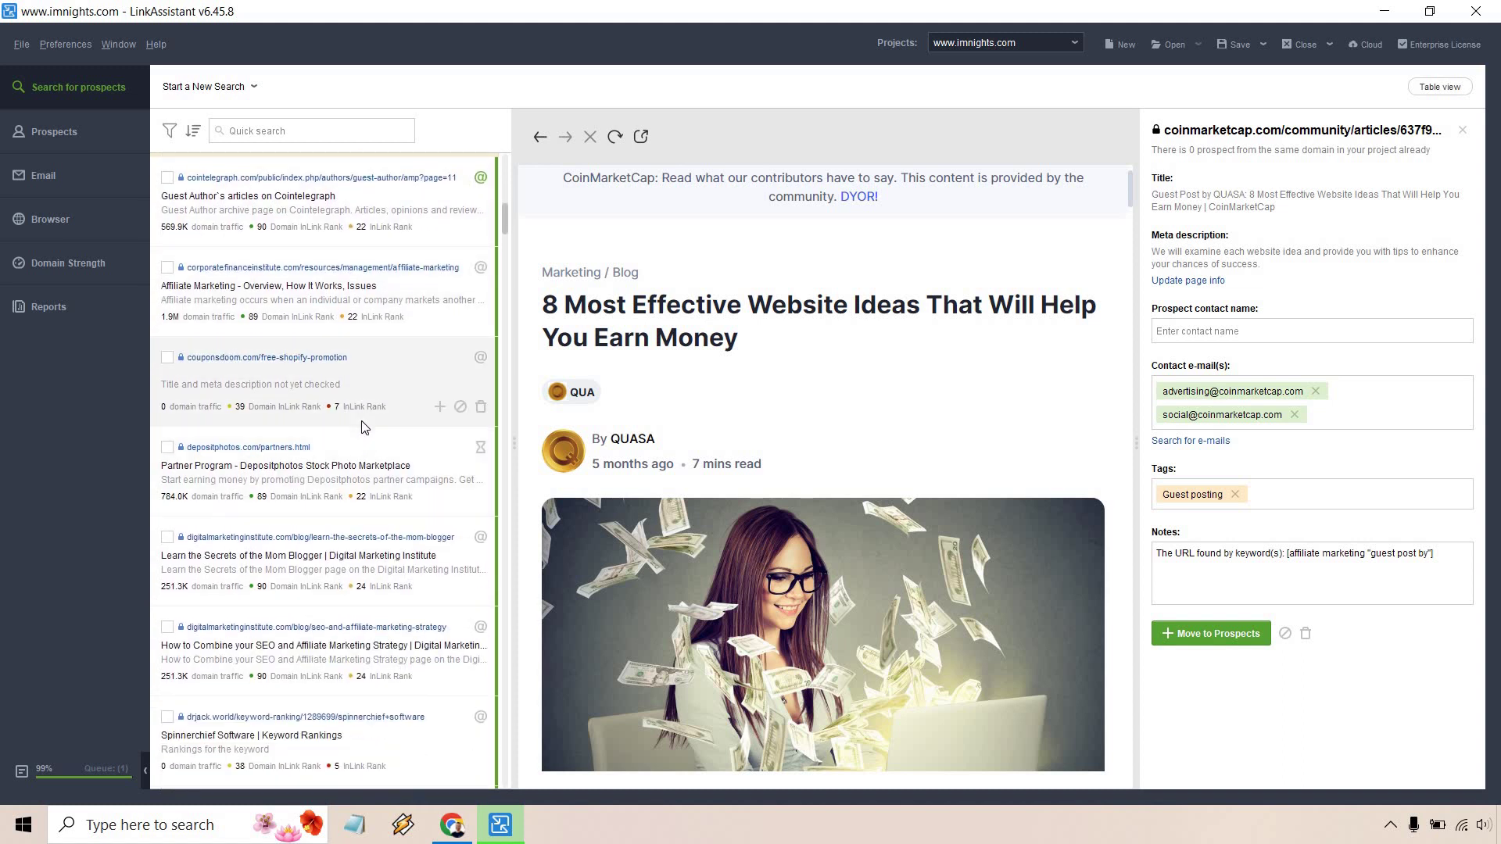
scroll(353, 438, down, 2)
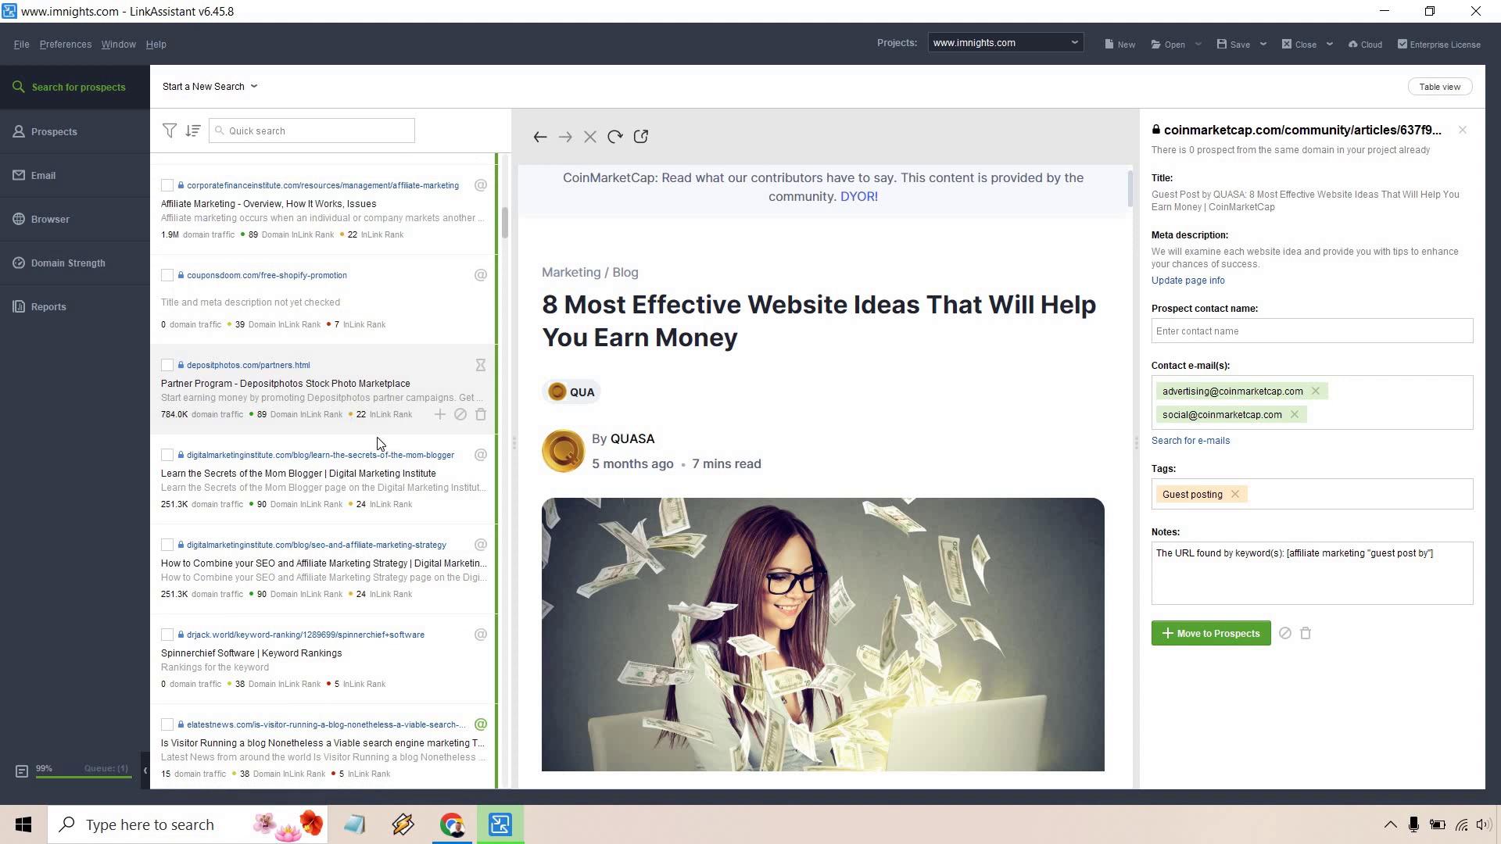
Preview digitalmarketinginstitute.com's 'How to Combine your SEO and Affiliate Marketing Strategy' prospect
click(264, 578)
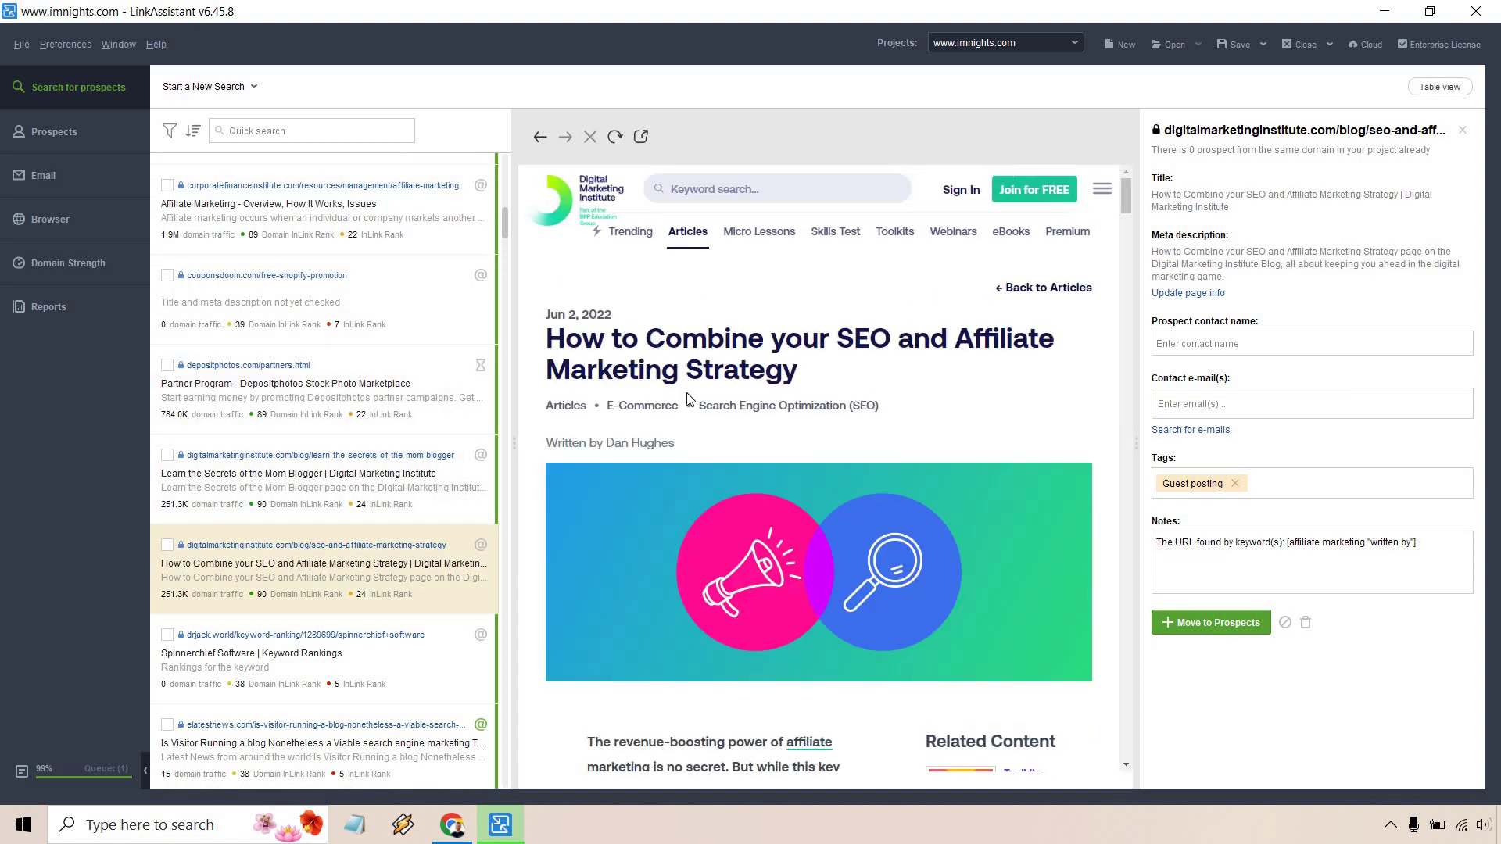
scroll(933, 320, down, 5)
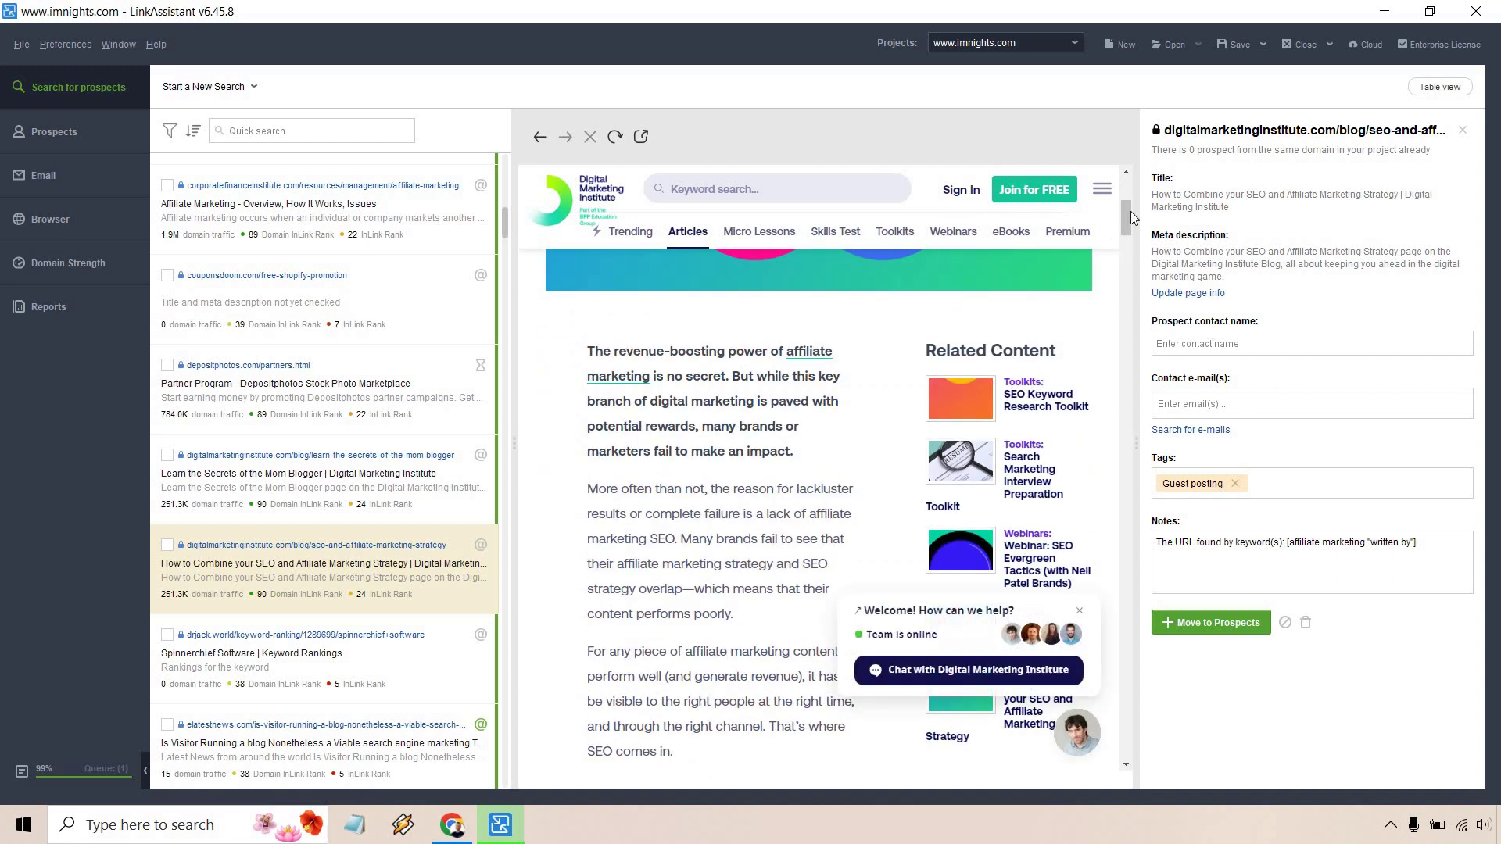
drag(1120, 210, 1153, 213)
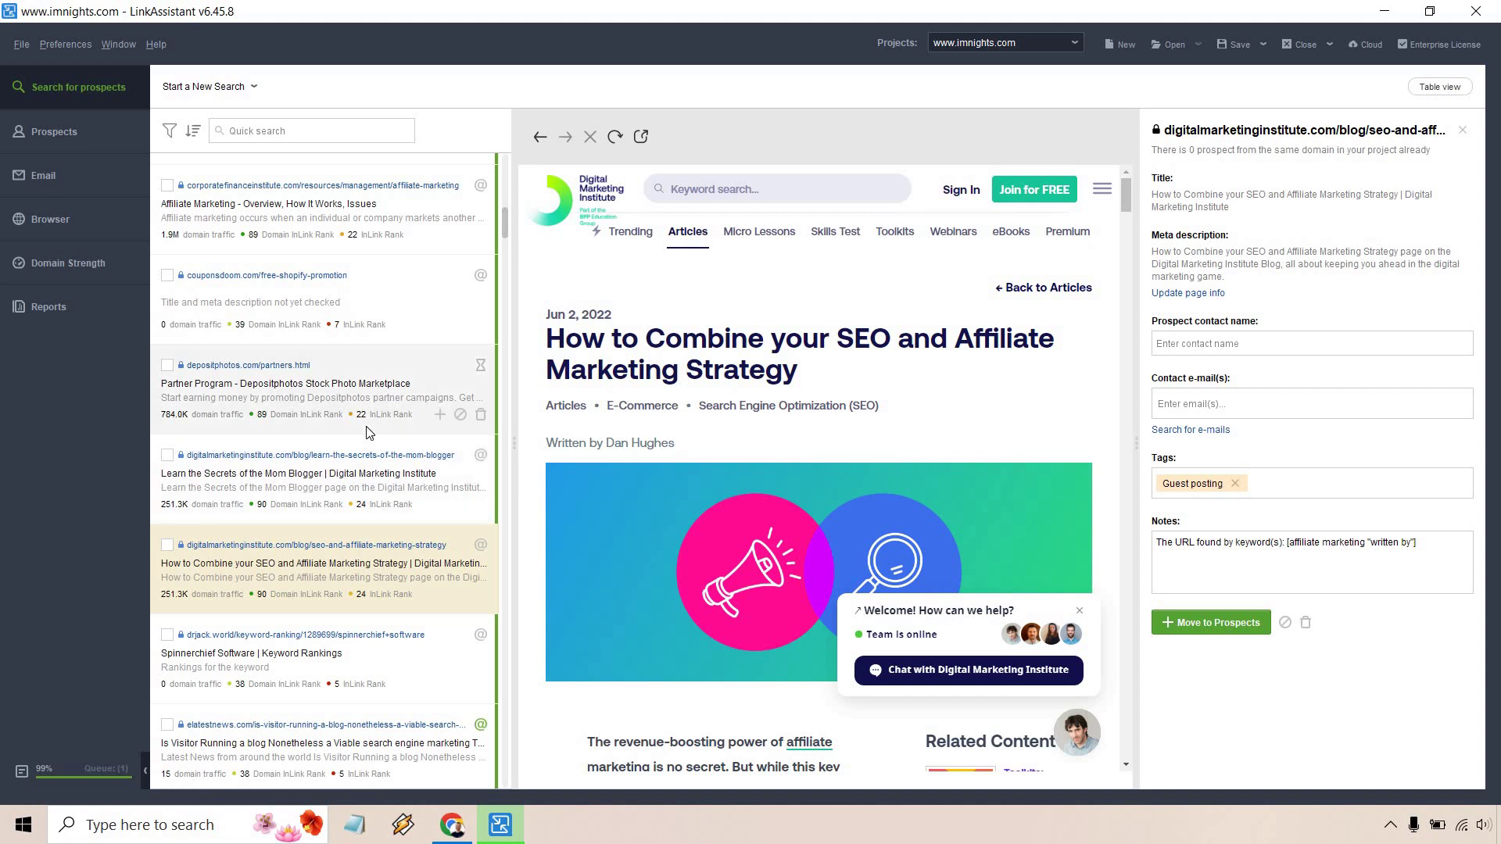
scroll(369, 427, down, 1)
scroll(369, 424, down, 4)
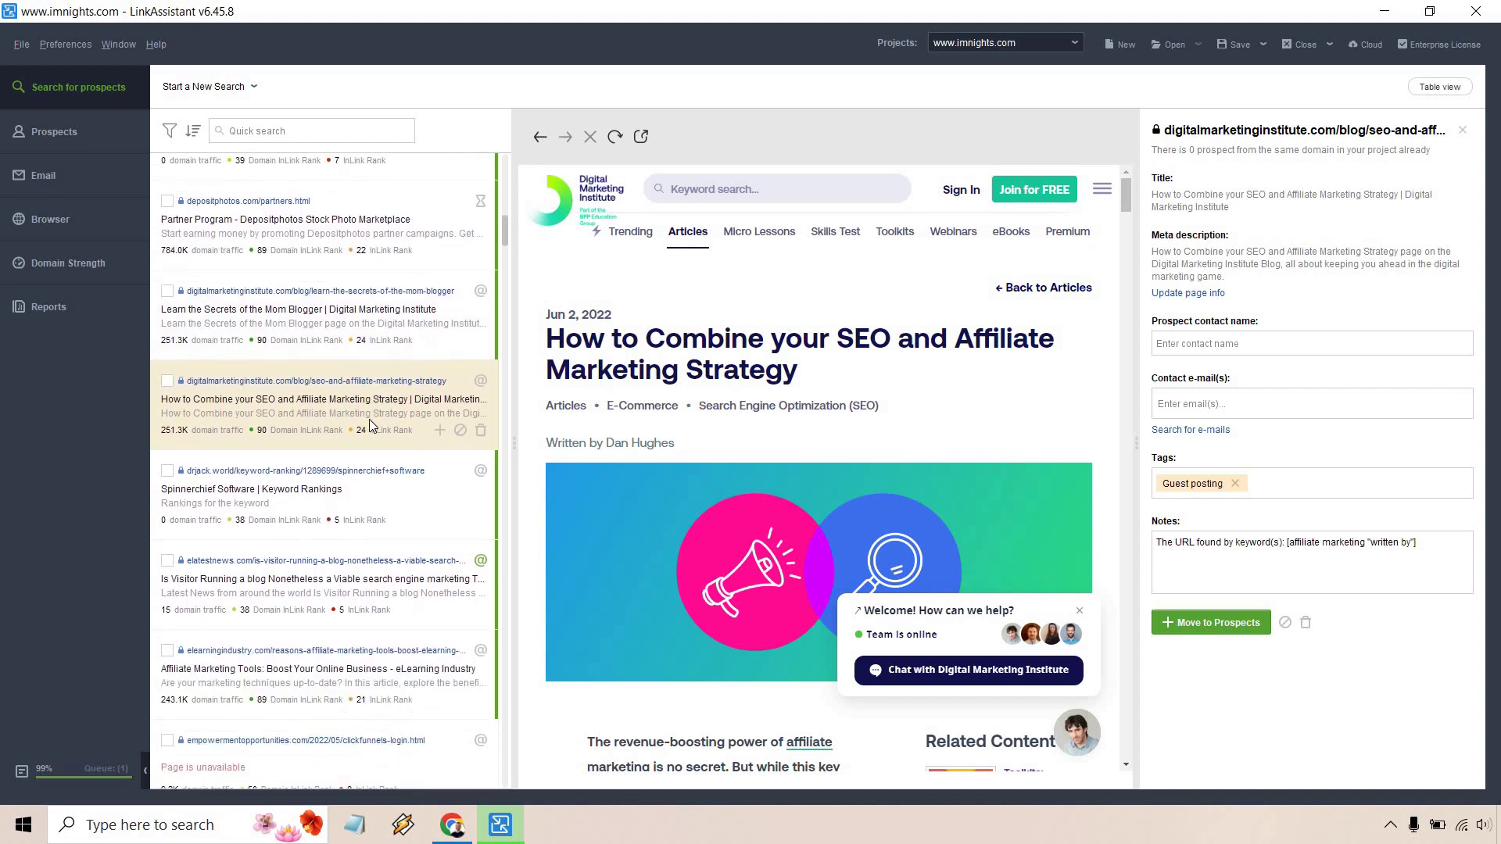
scroll(371, 424, down, 2)
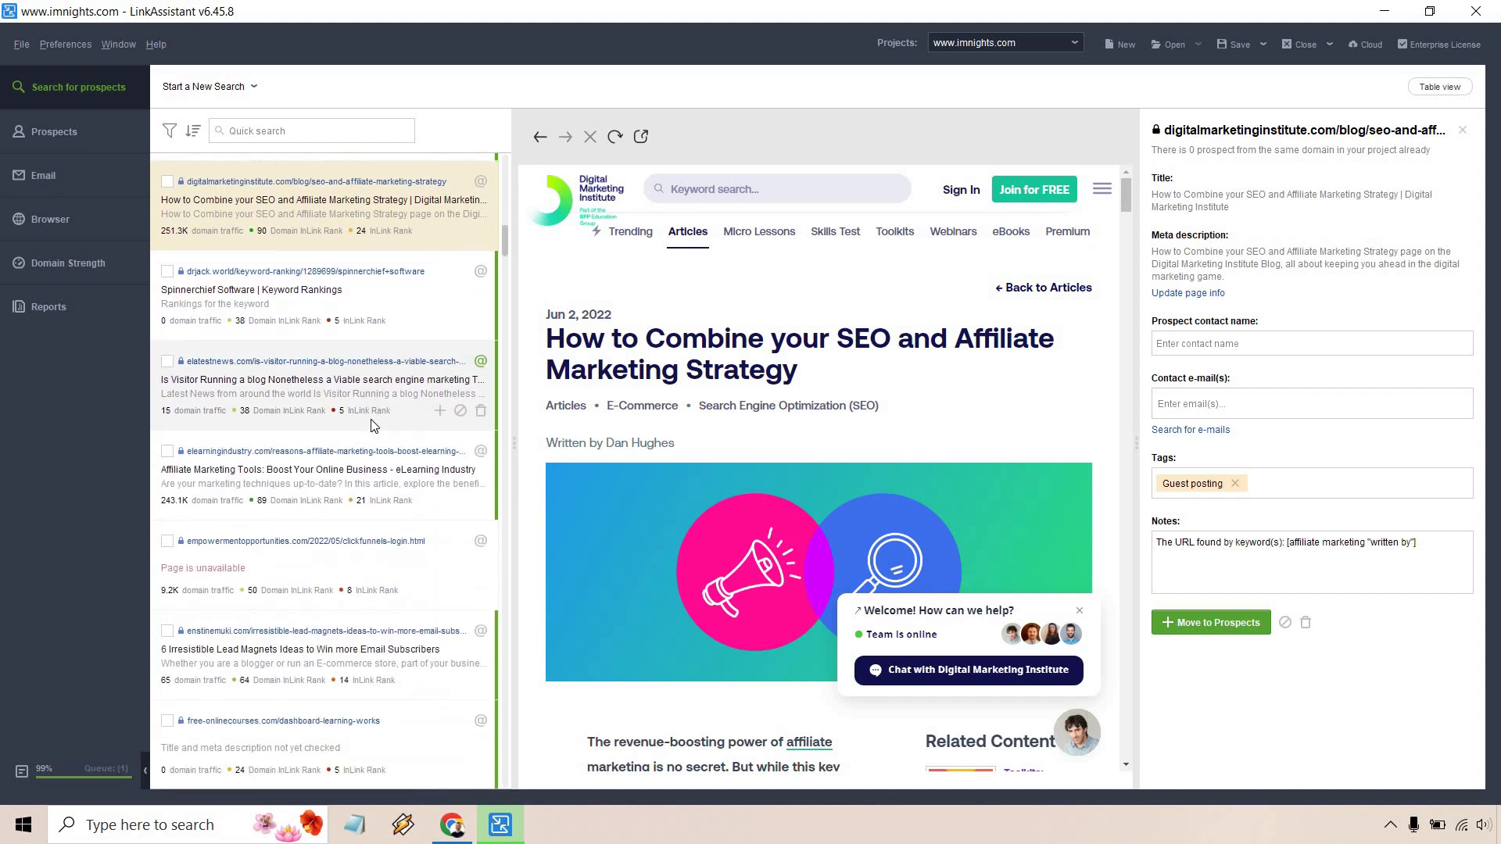
scroll(407, 415, down, 5)
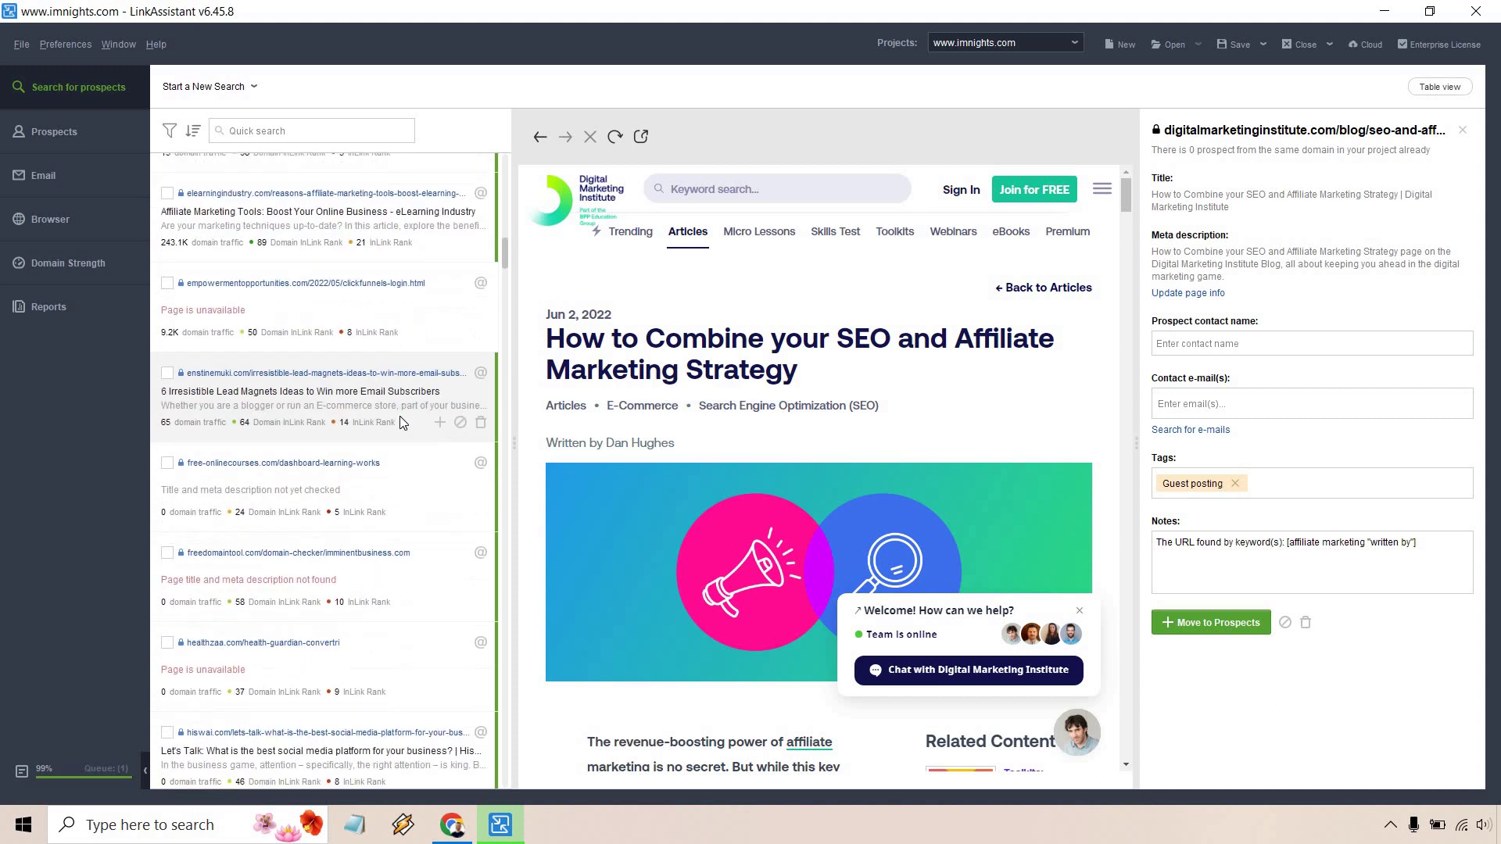
scroll(508, 274, down, 10)
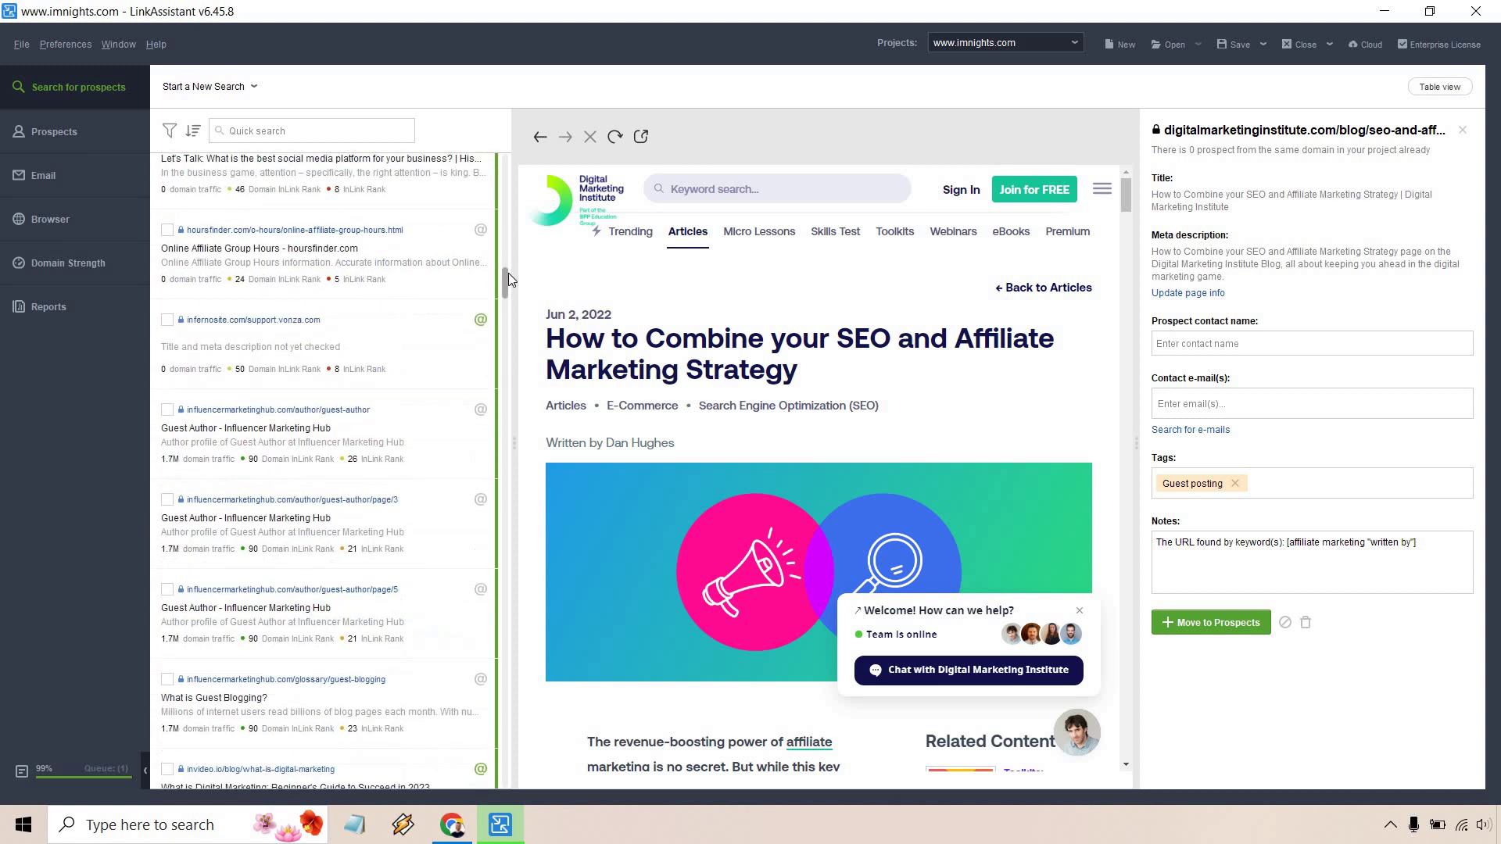
scroll(509, 281, down, 3)
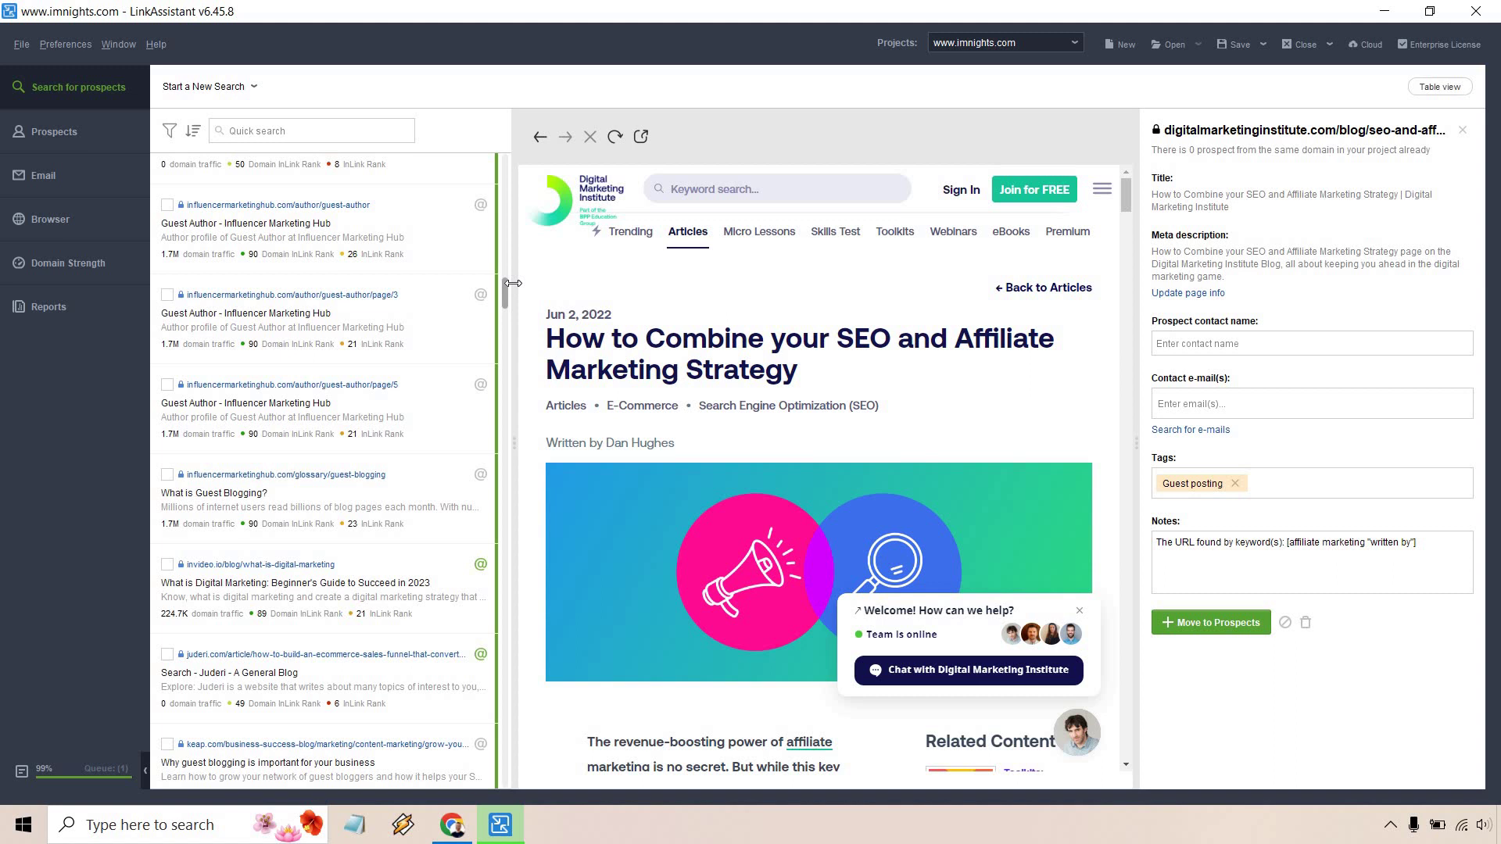
Preview invideo.io's 'What is Digital Marketing' article, dismissing its promo popup
click(333, 571)
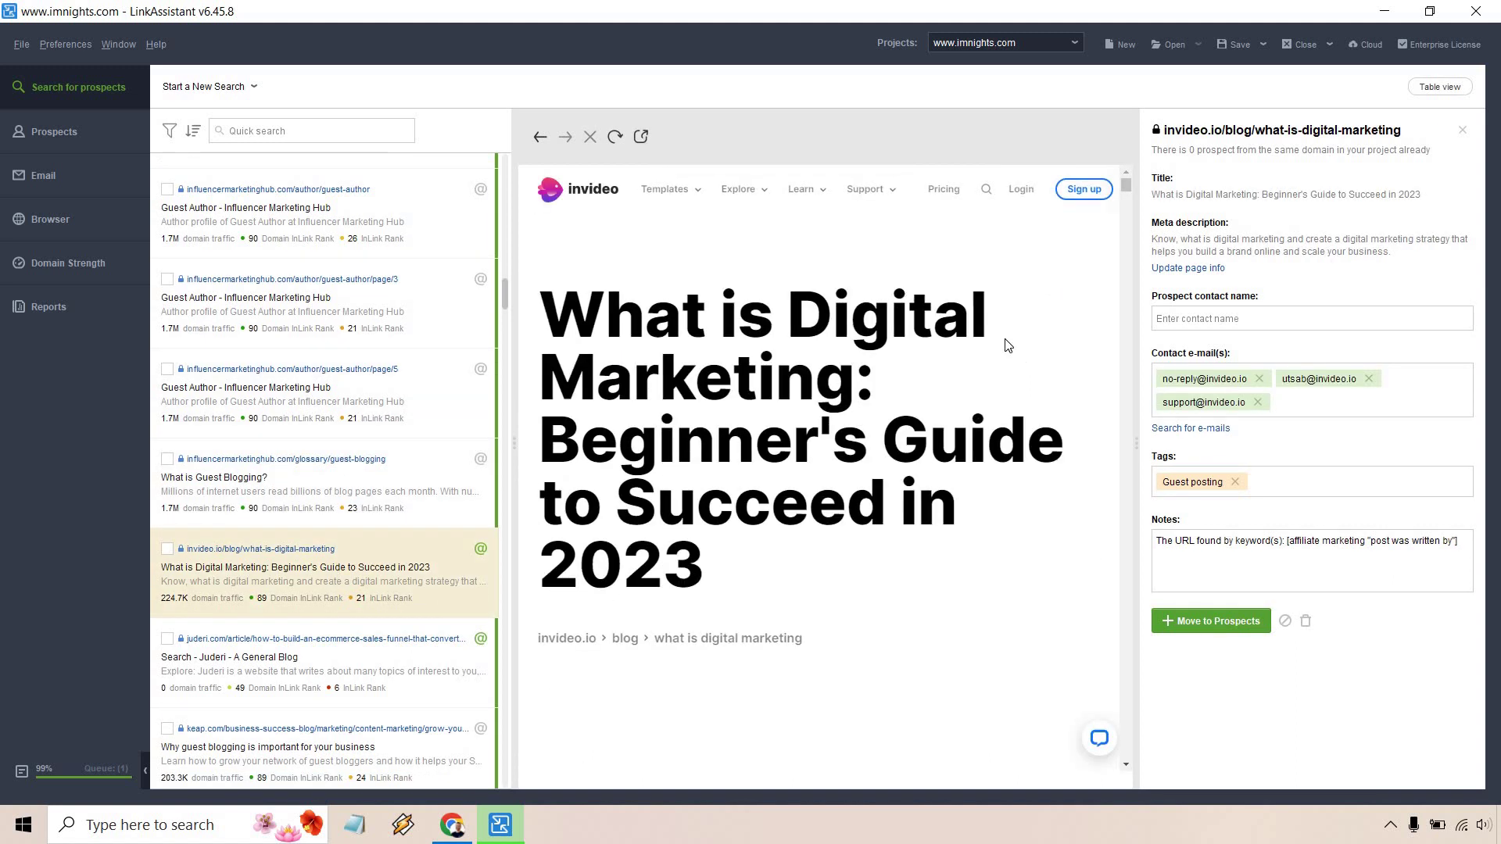
scroll(1002, 336, down, 6)
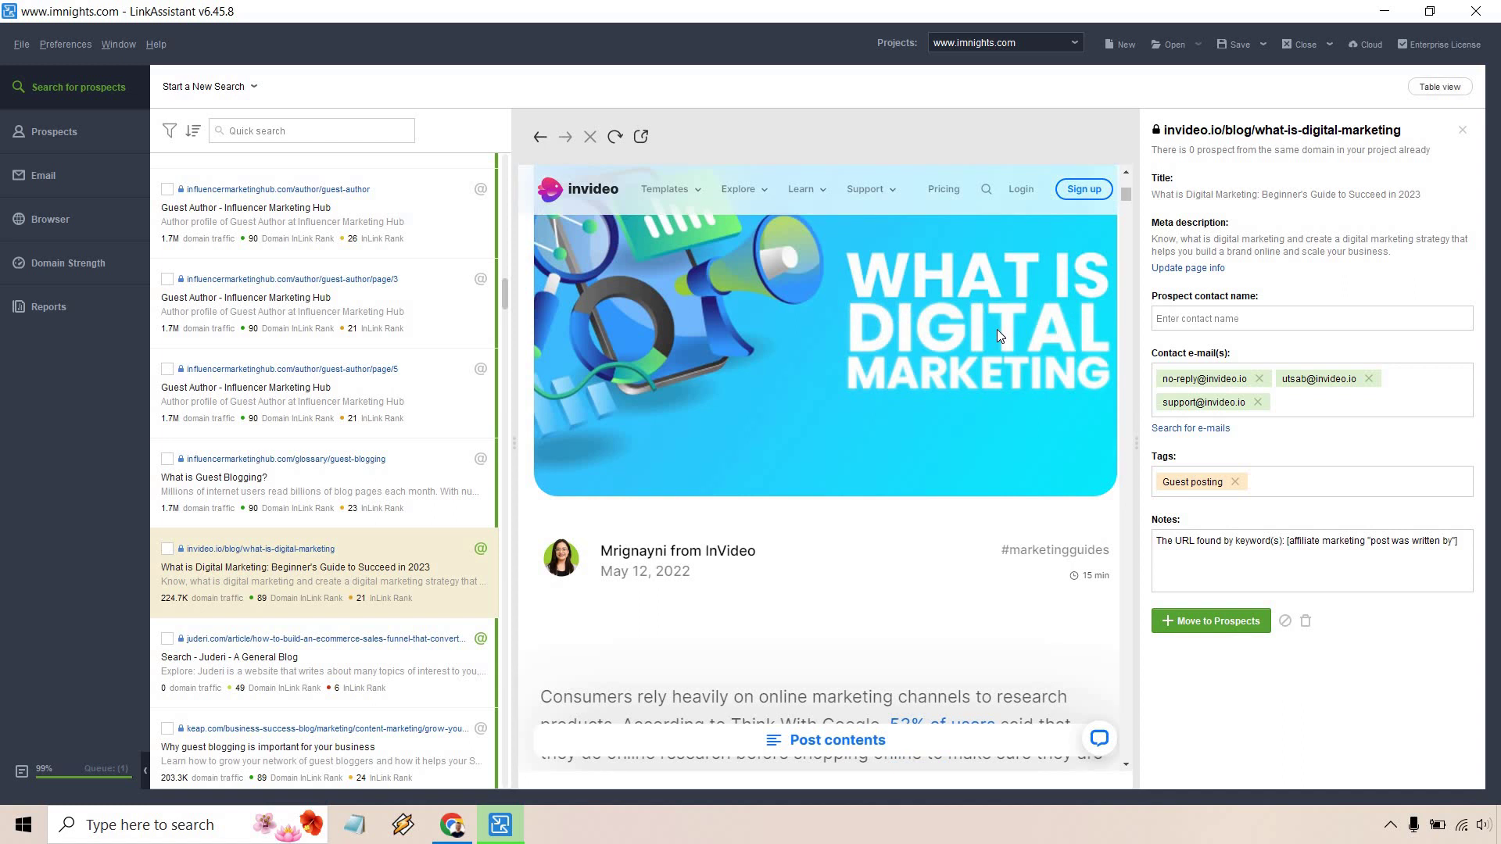
scroll(997, 331, down, 2)
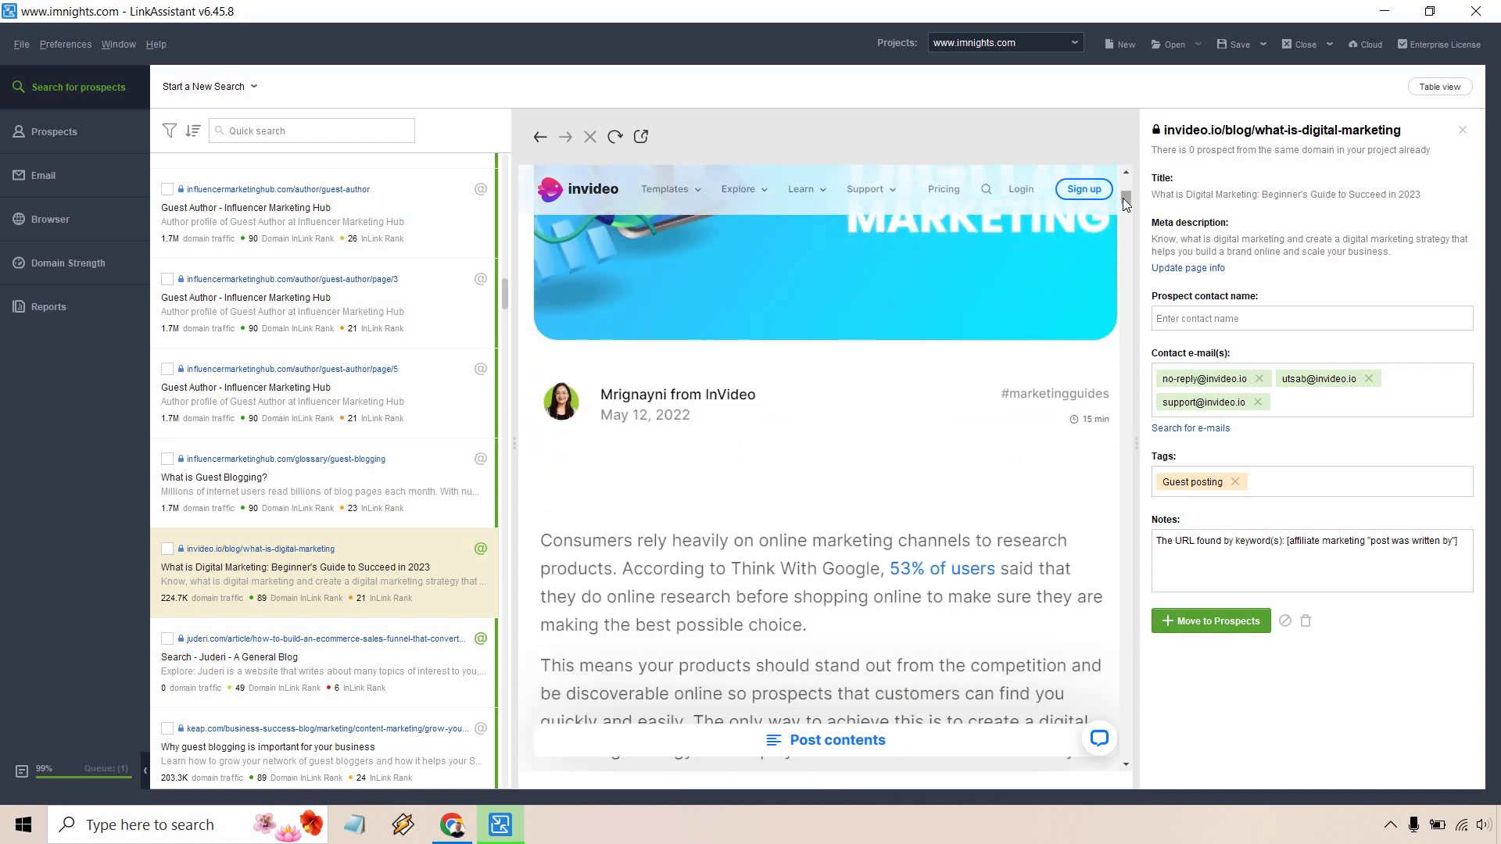
click(1116, 242)
drag(1126, 200, 1136, 762)
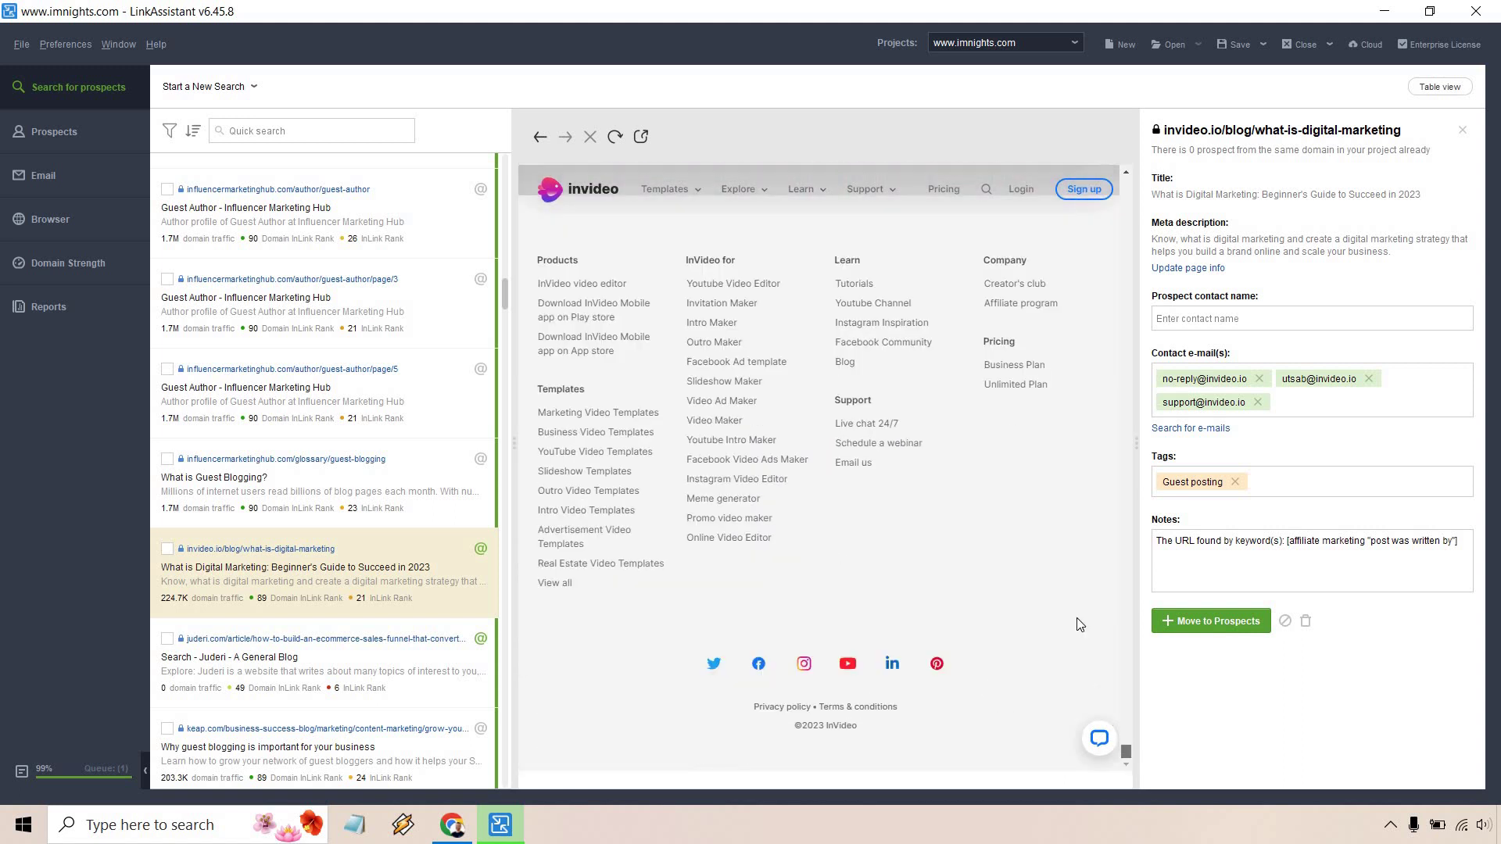
scroll(1022, 552, up, 1)
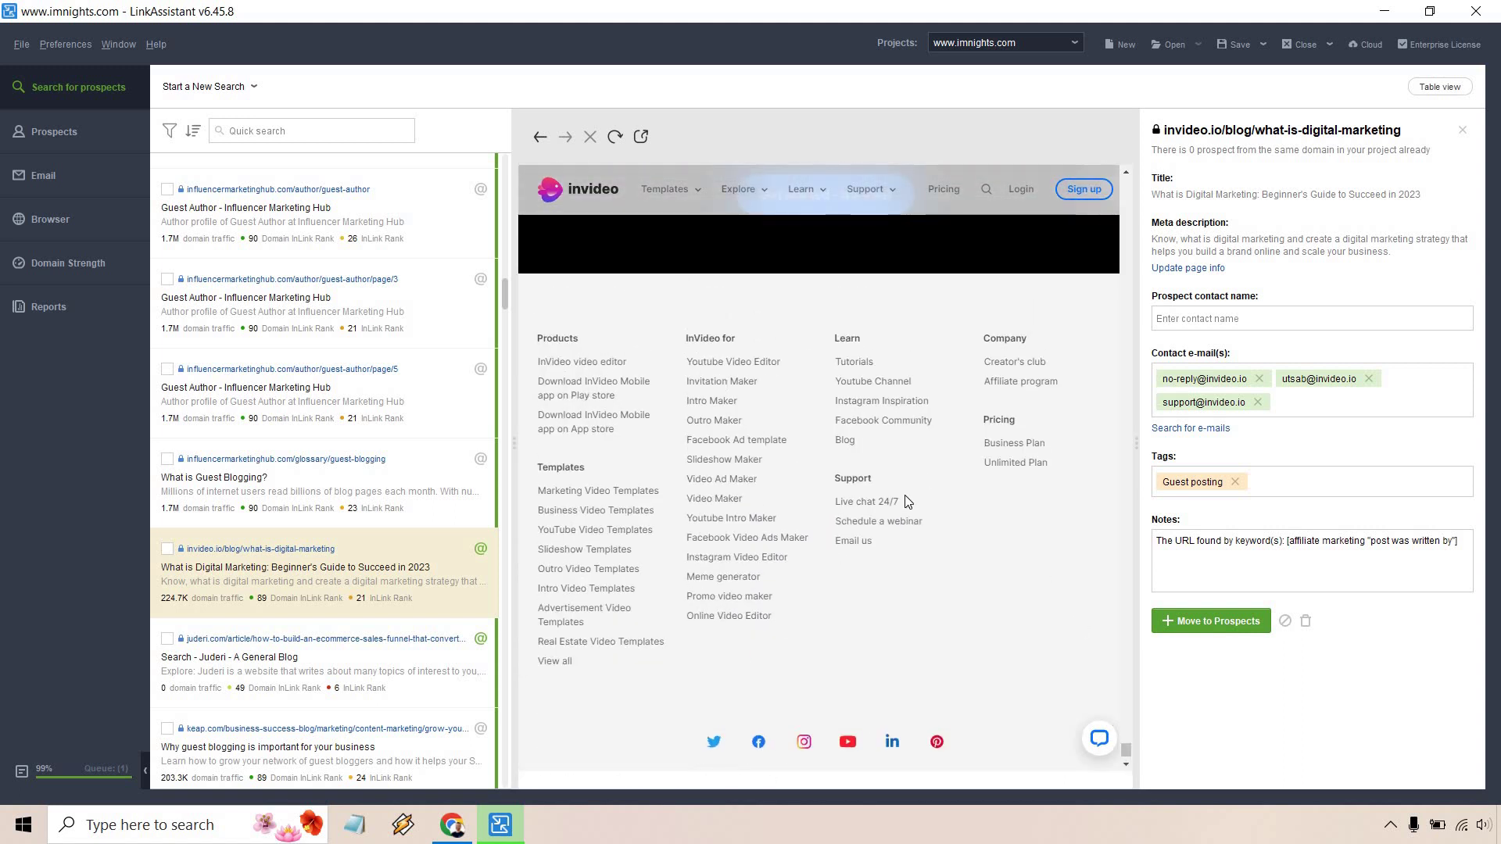
mouse_move(874, 200)
drag(1127, 750, 1133, 176)
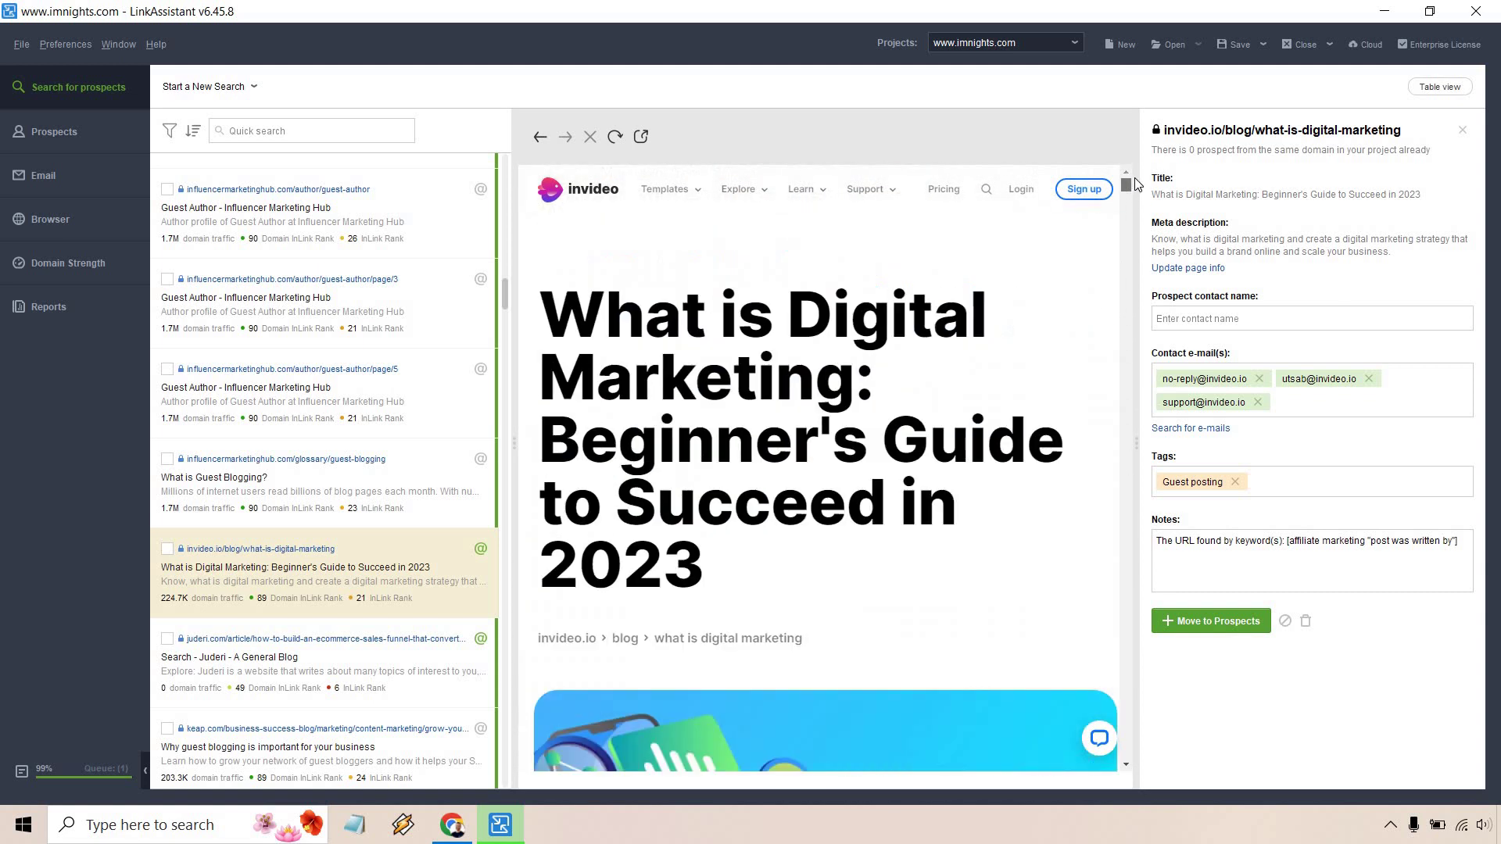
Move only the invideo.io result into Link Prospects and switch to the Prospects list
right_click(400, 541)
mouse_move(401, 543)
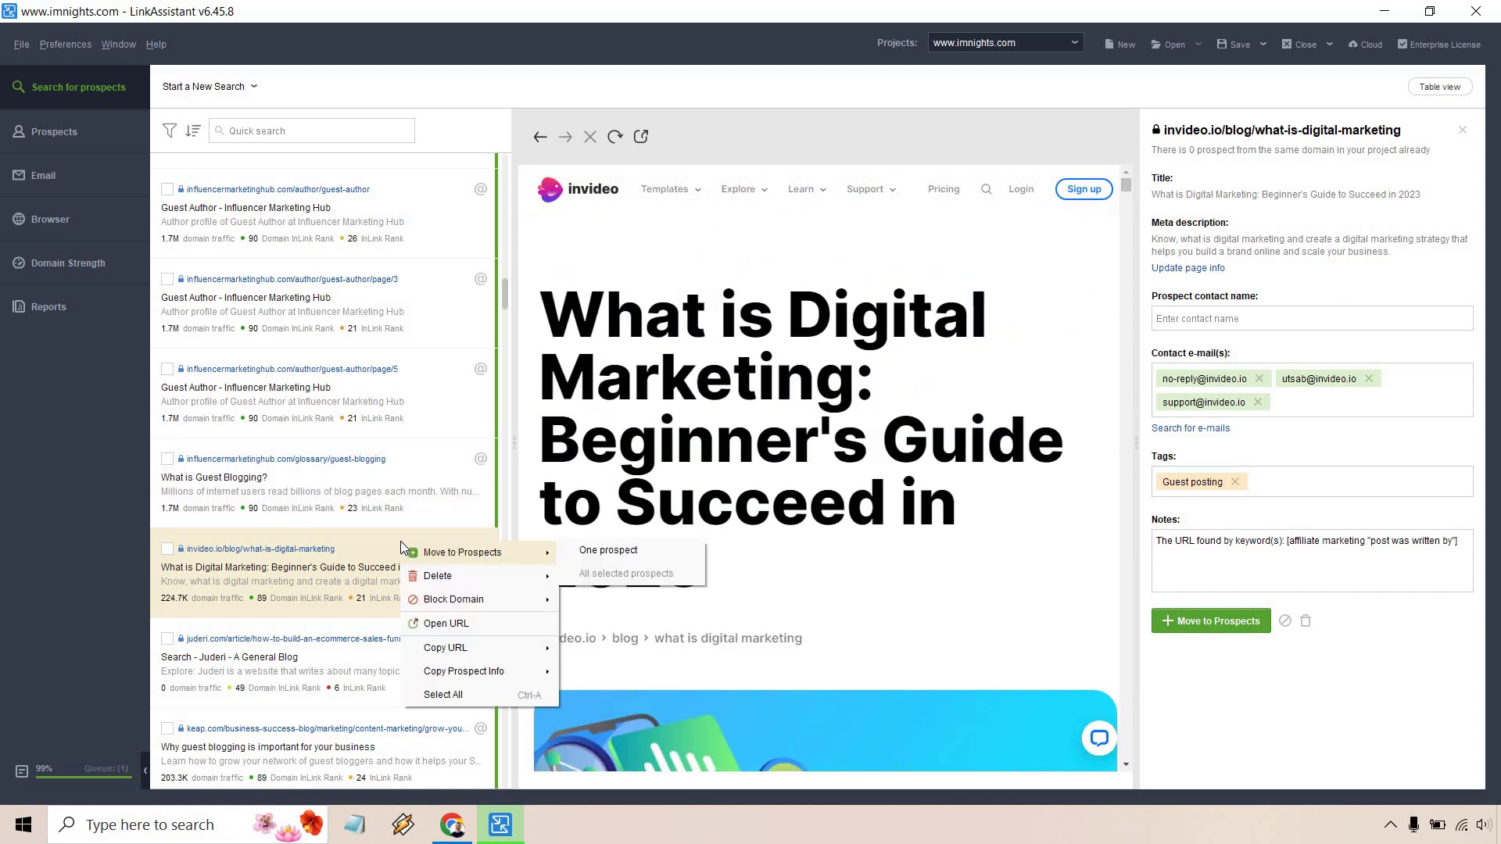
click(609, 551)
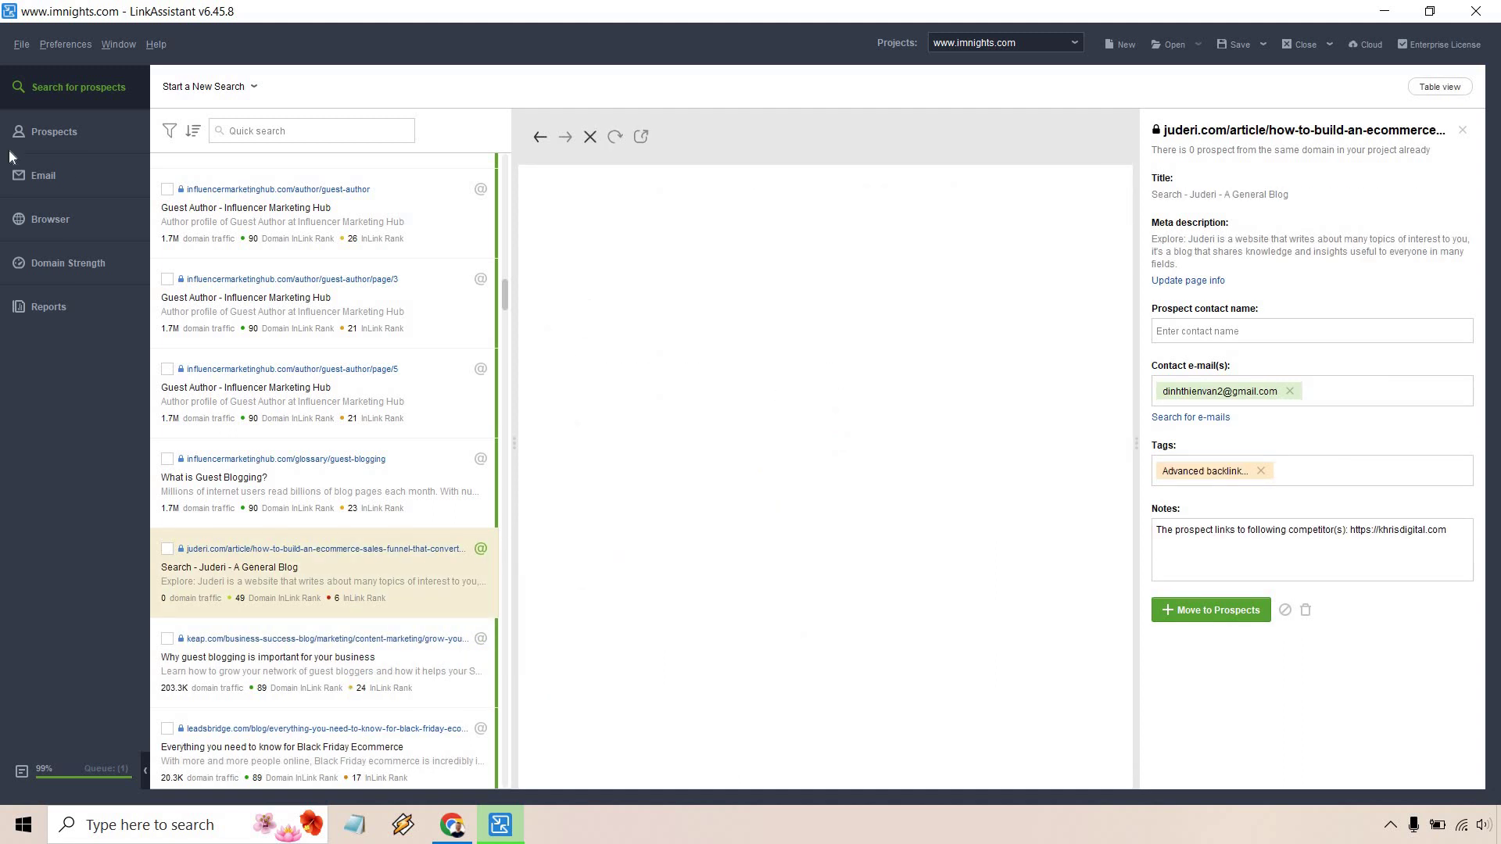
click(86, 130)
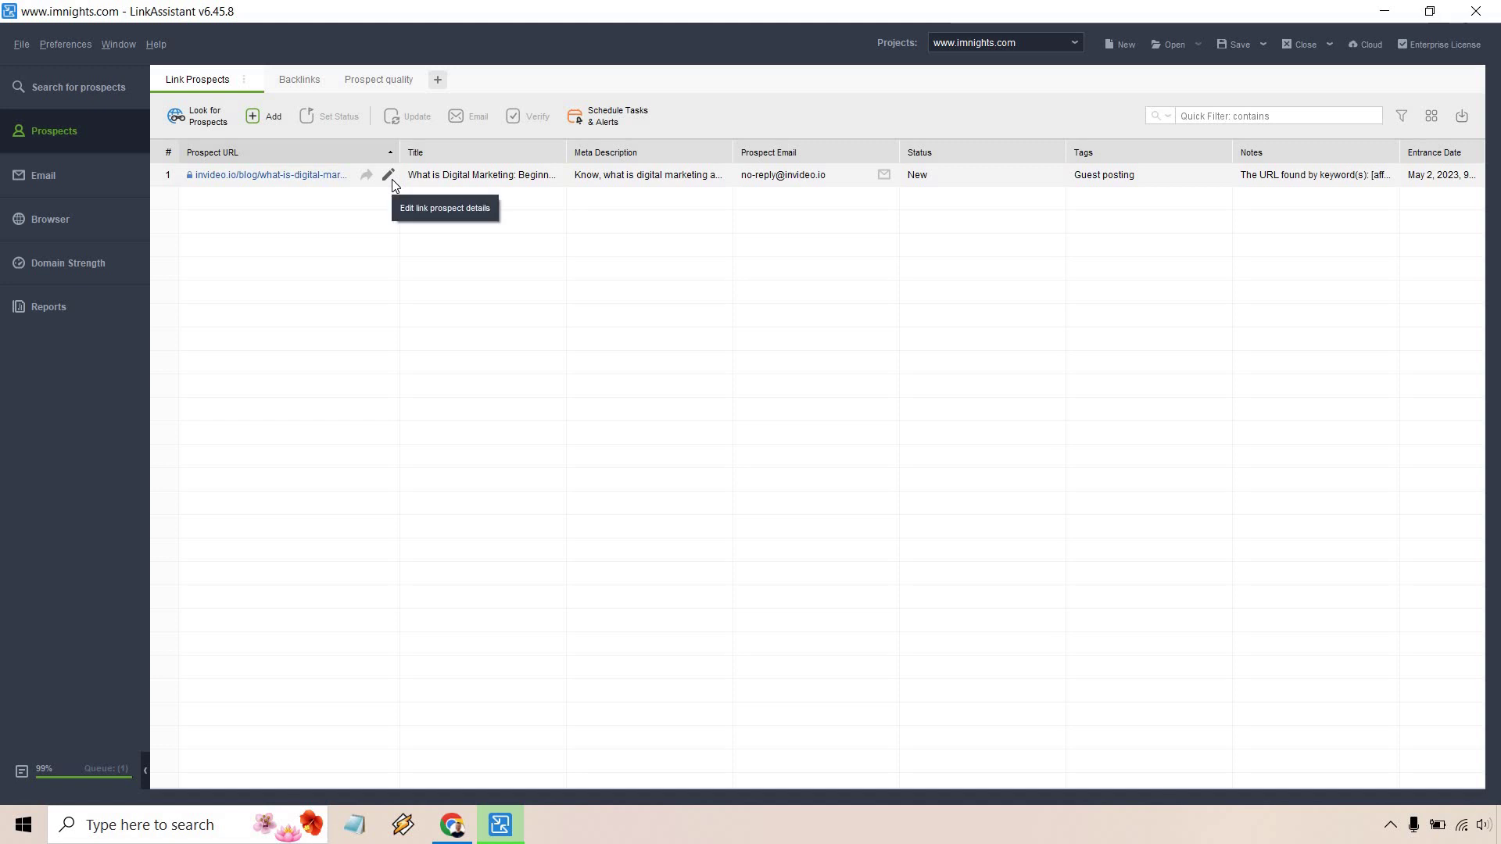
click(68, 44)
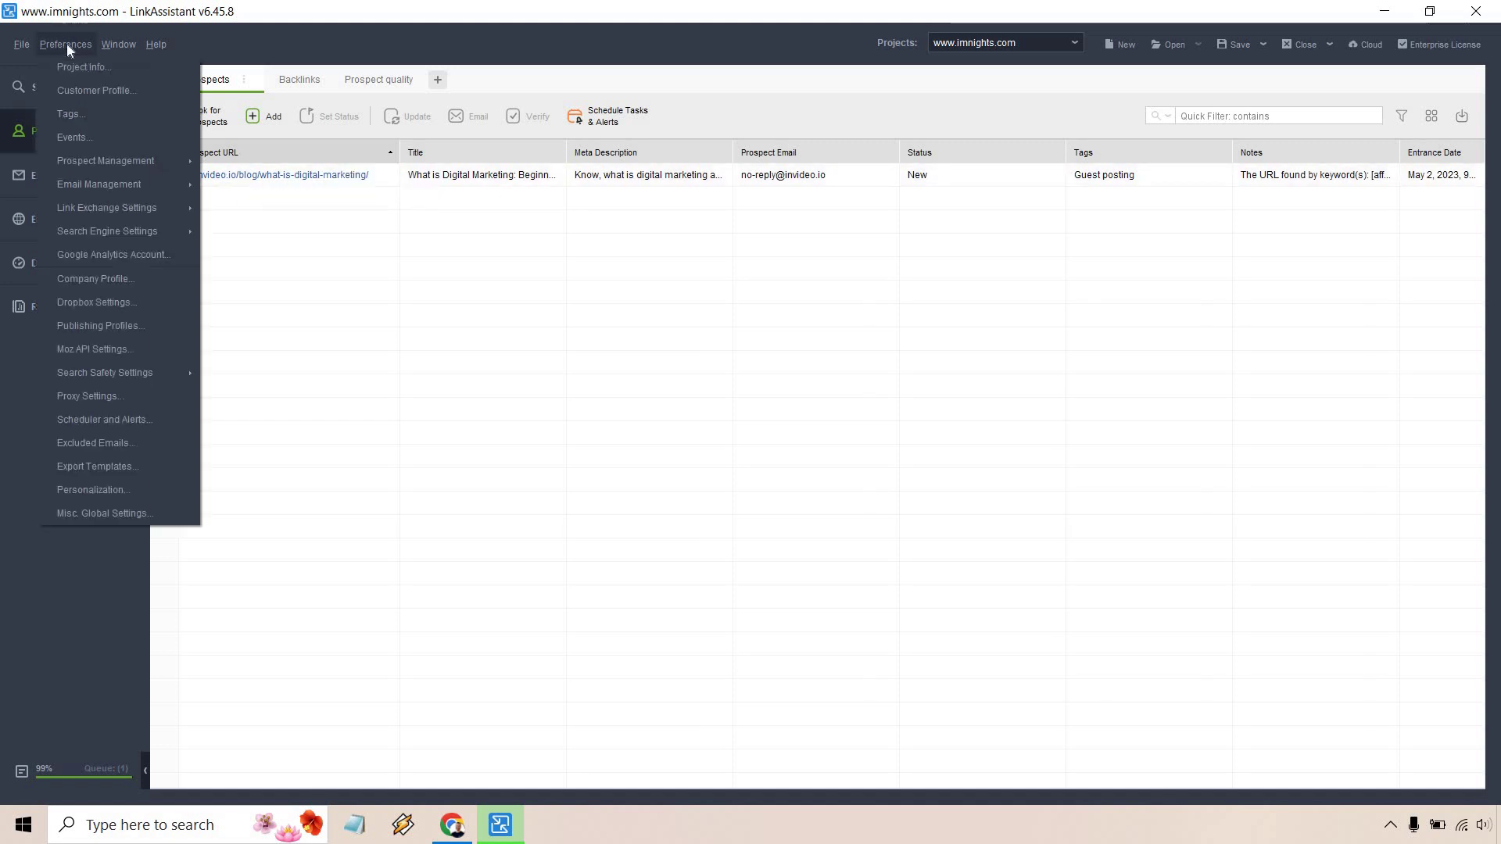
mouse_move(115, 163)
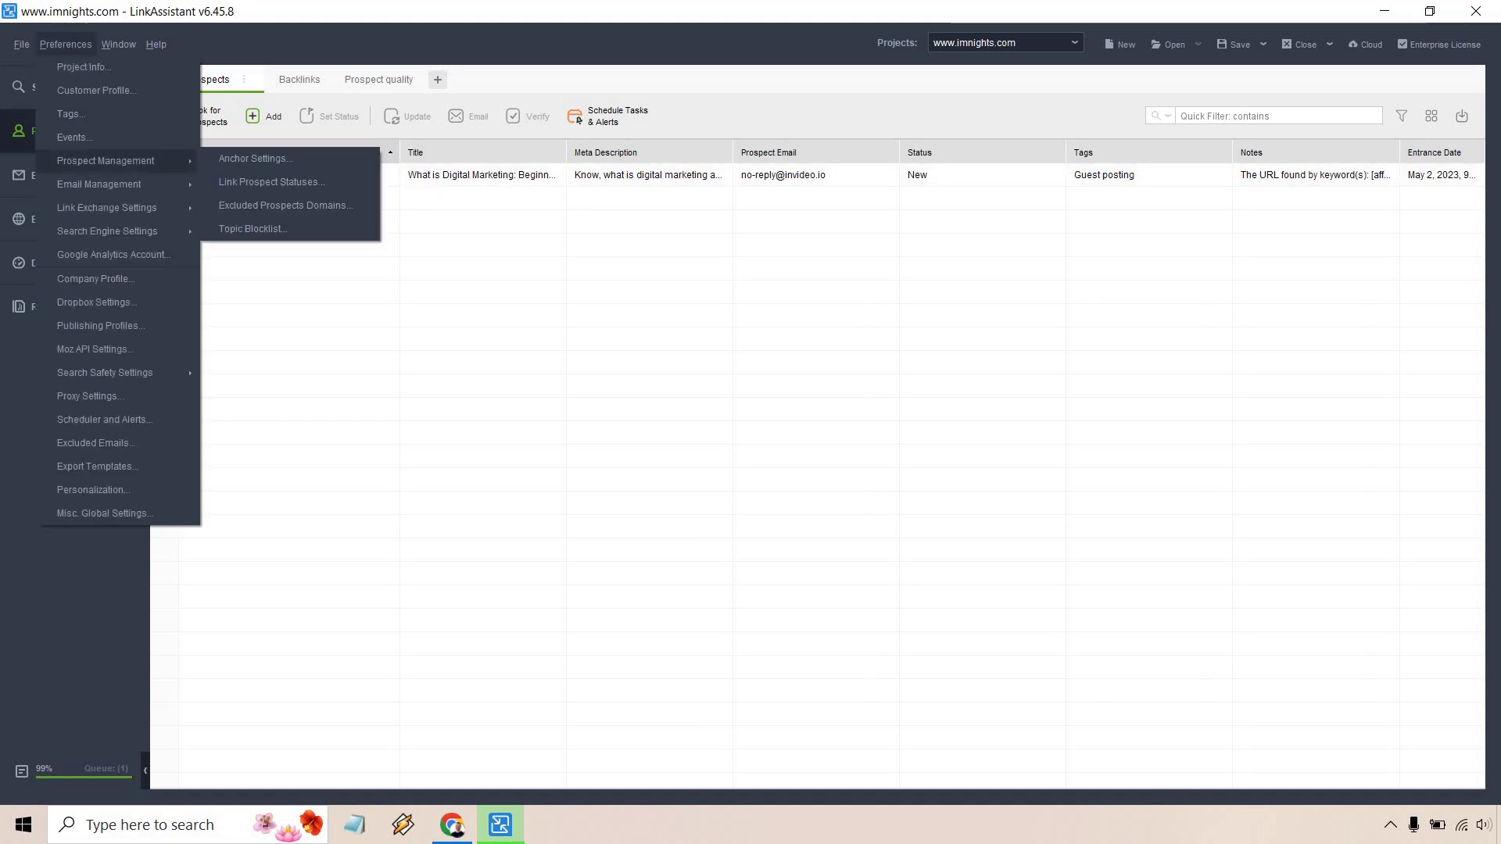
click(237, 158)
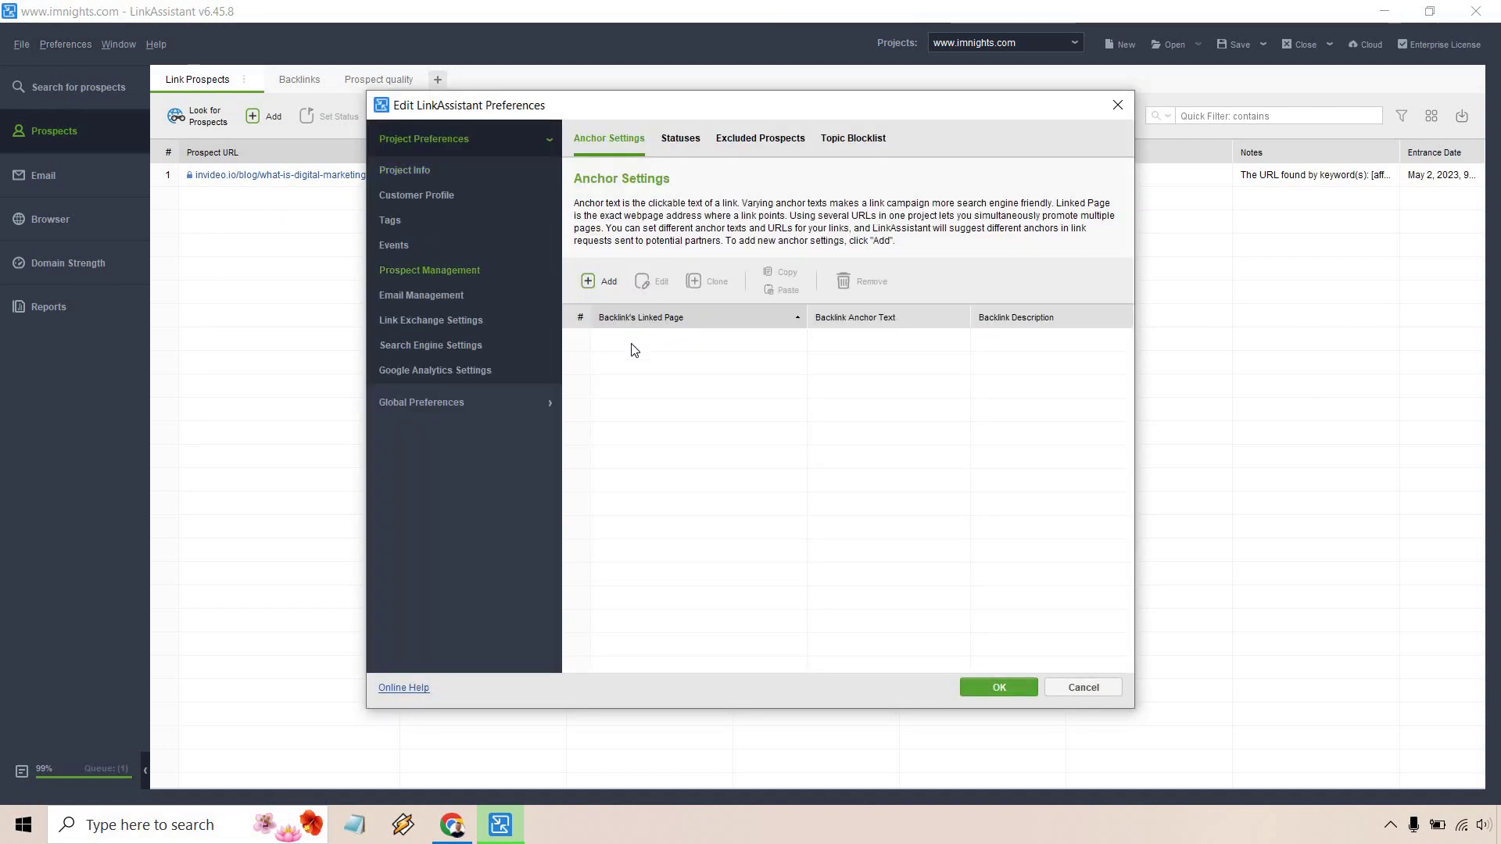
click(604, 276)
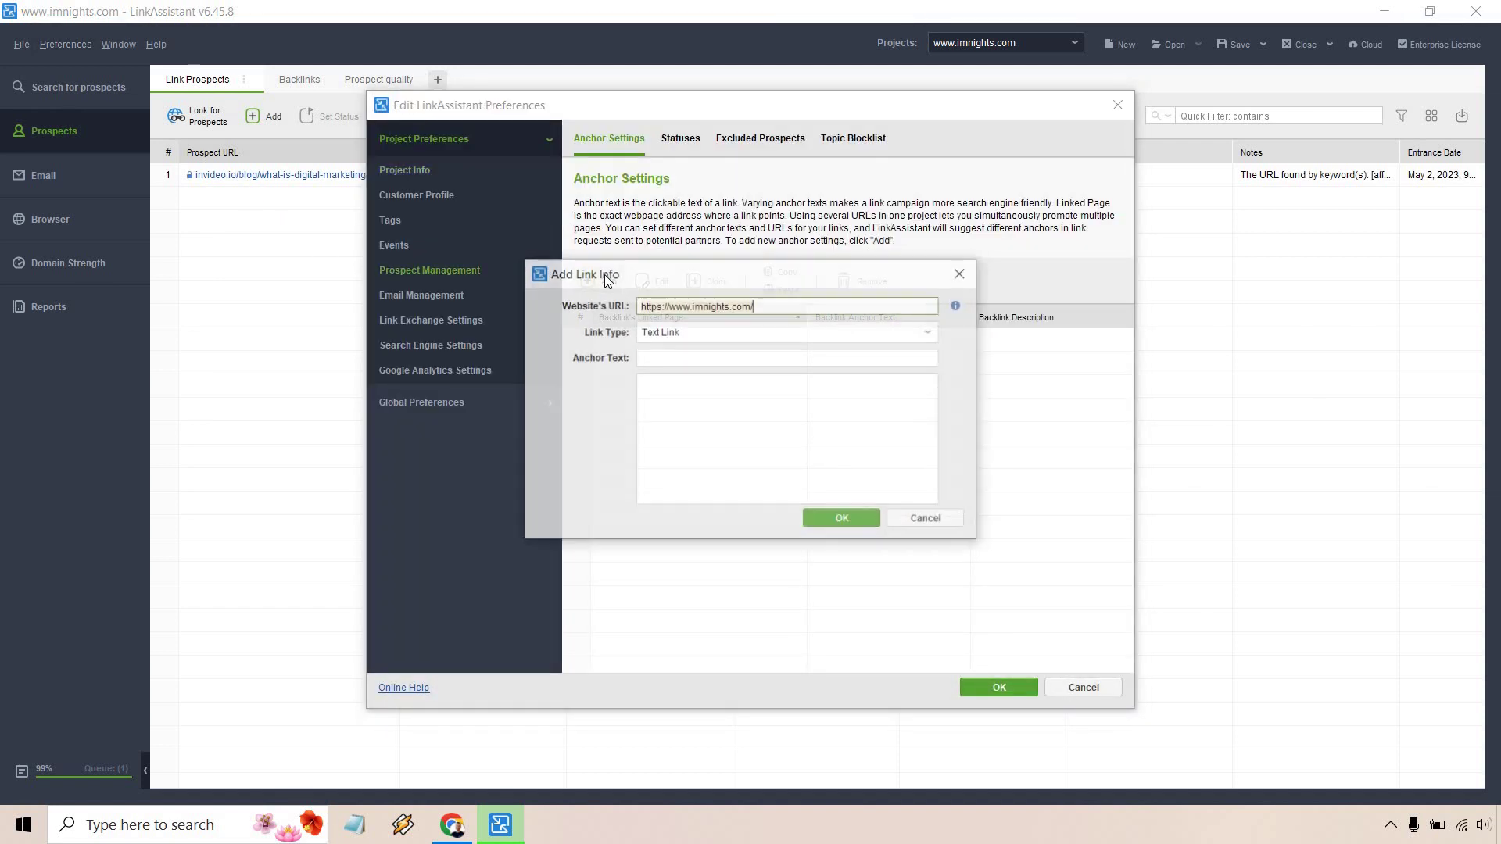
click(710, 360)
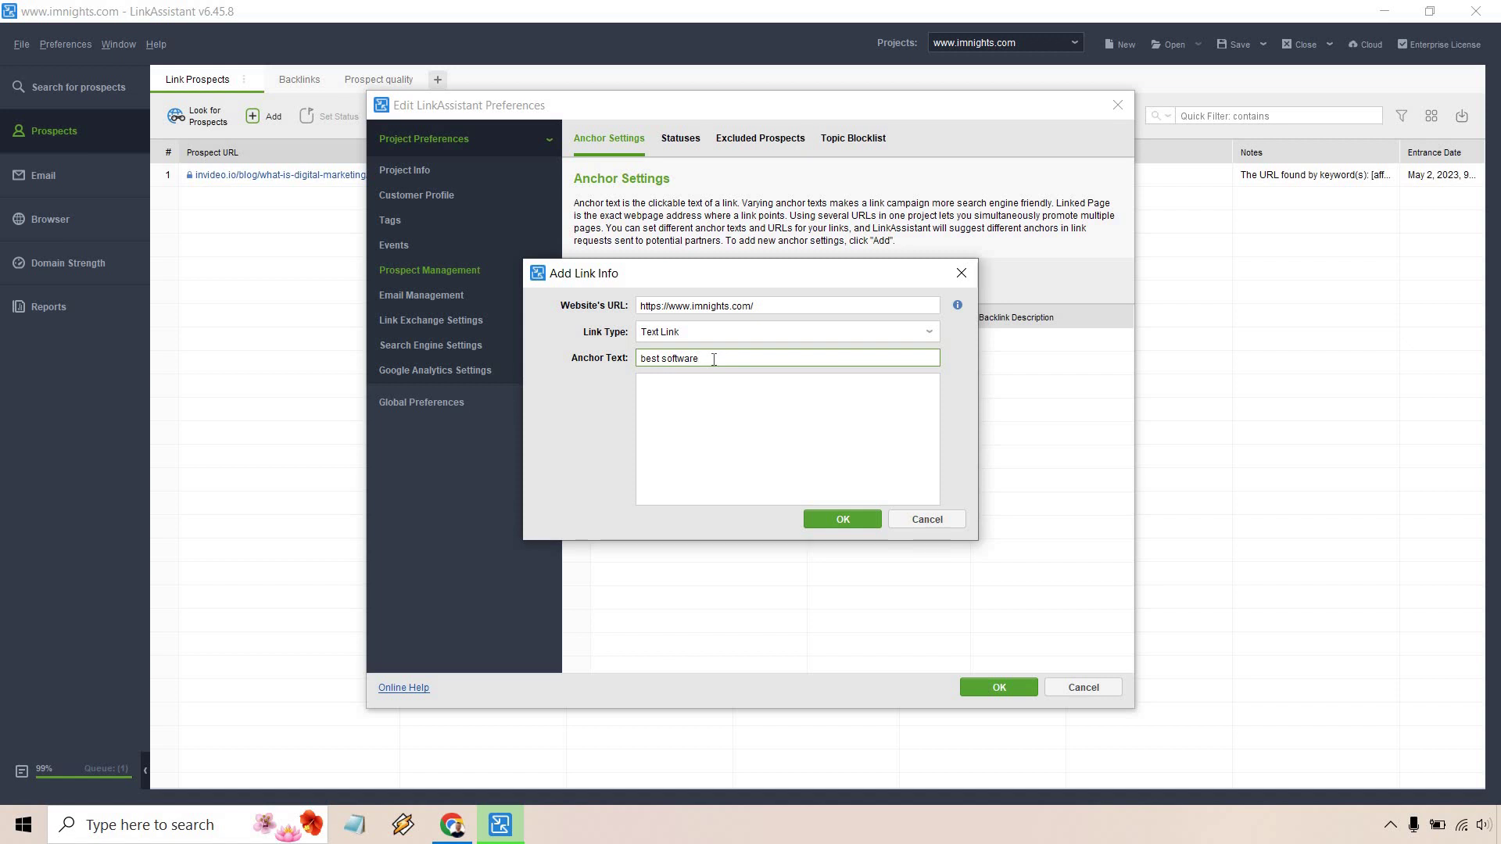
click(846, 518)
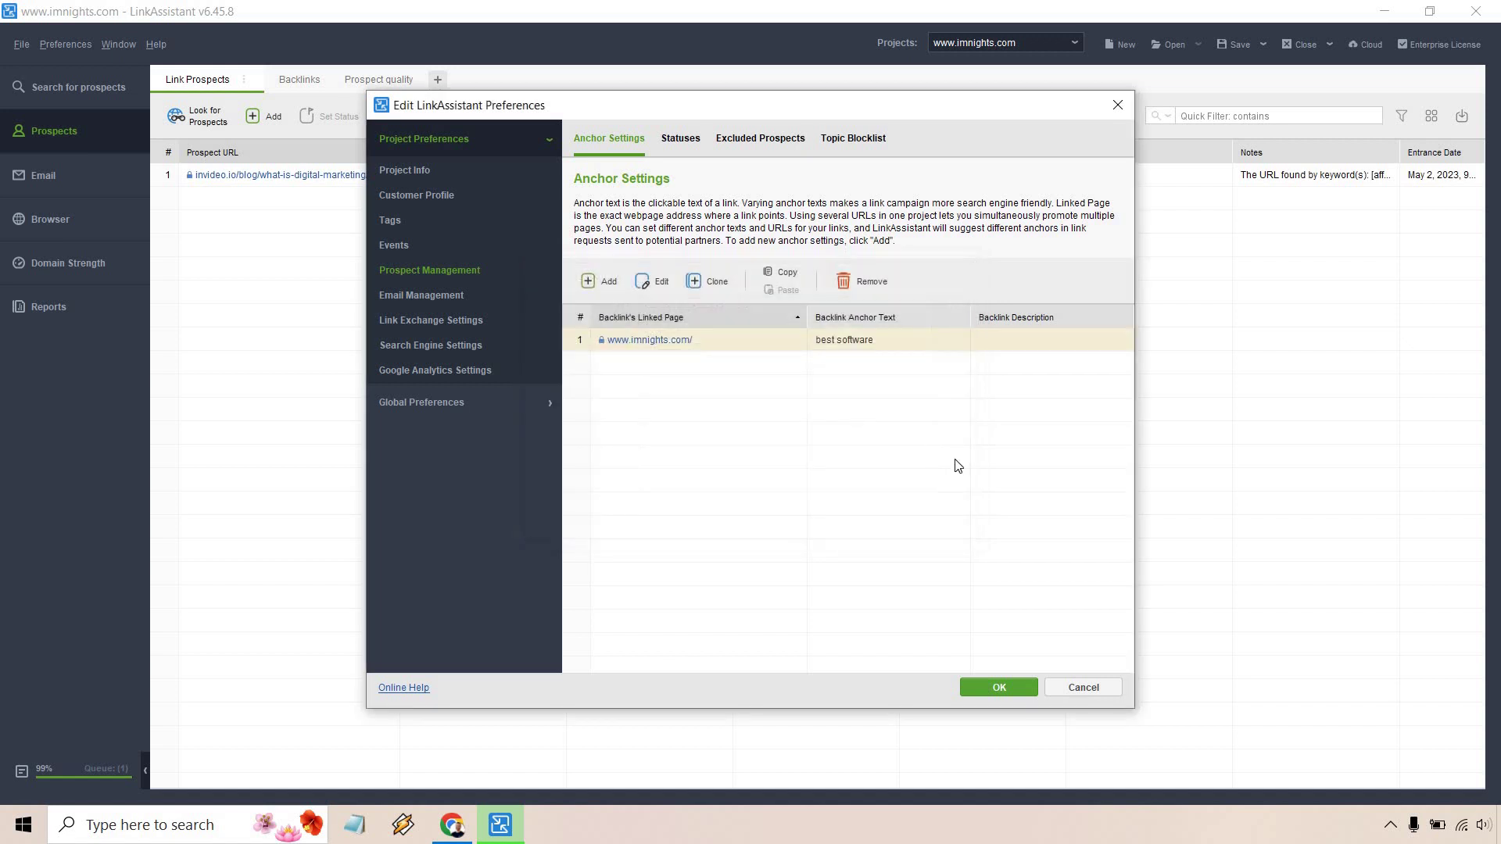
click(1006, 686)
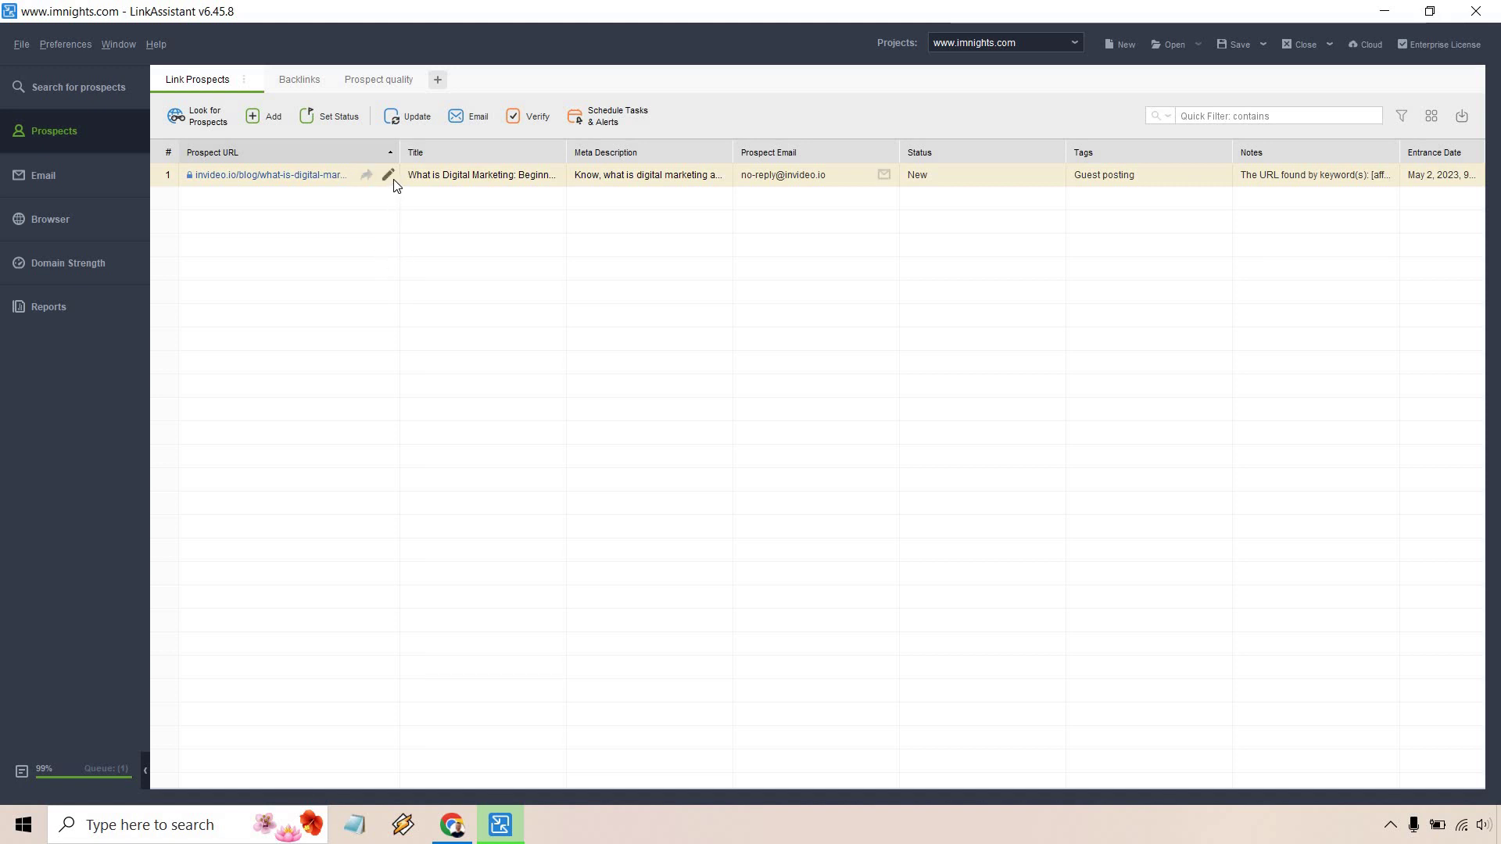
right_click(393, 182)
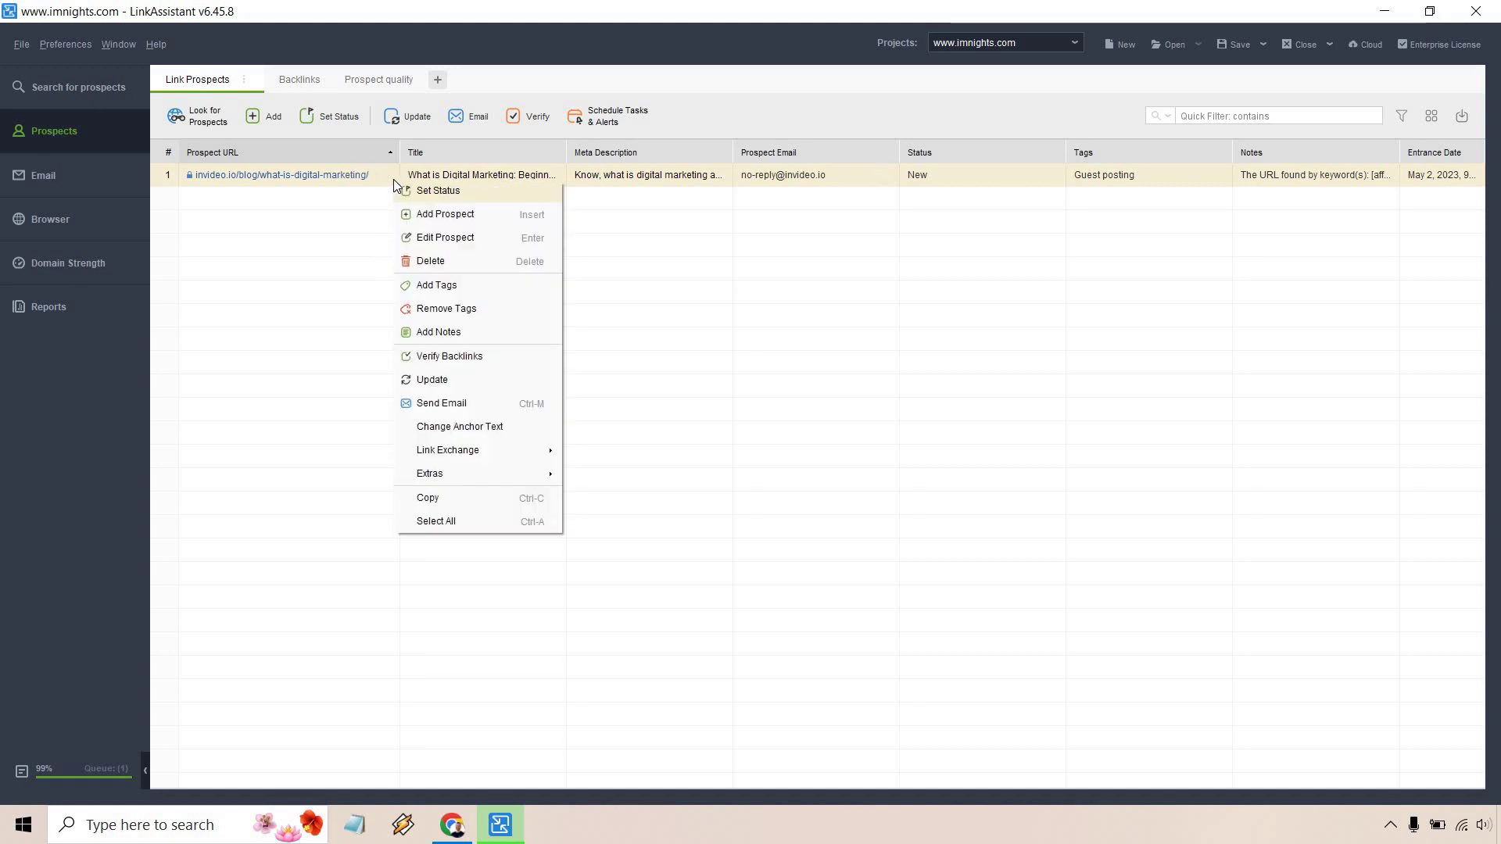
click(468, 427)
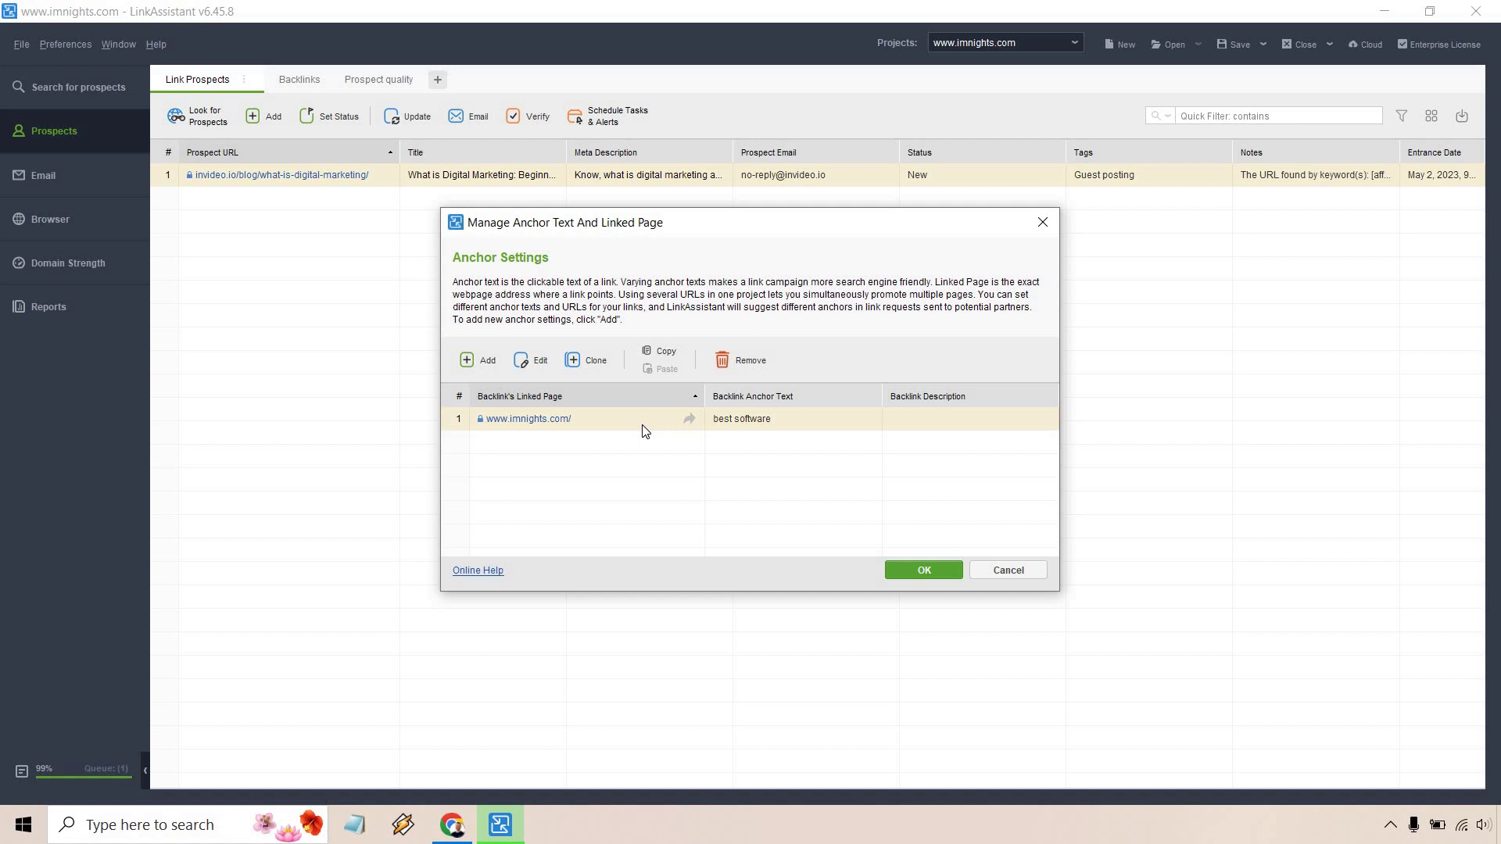
click(919, 572)
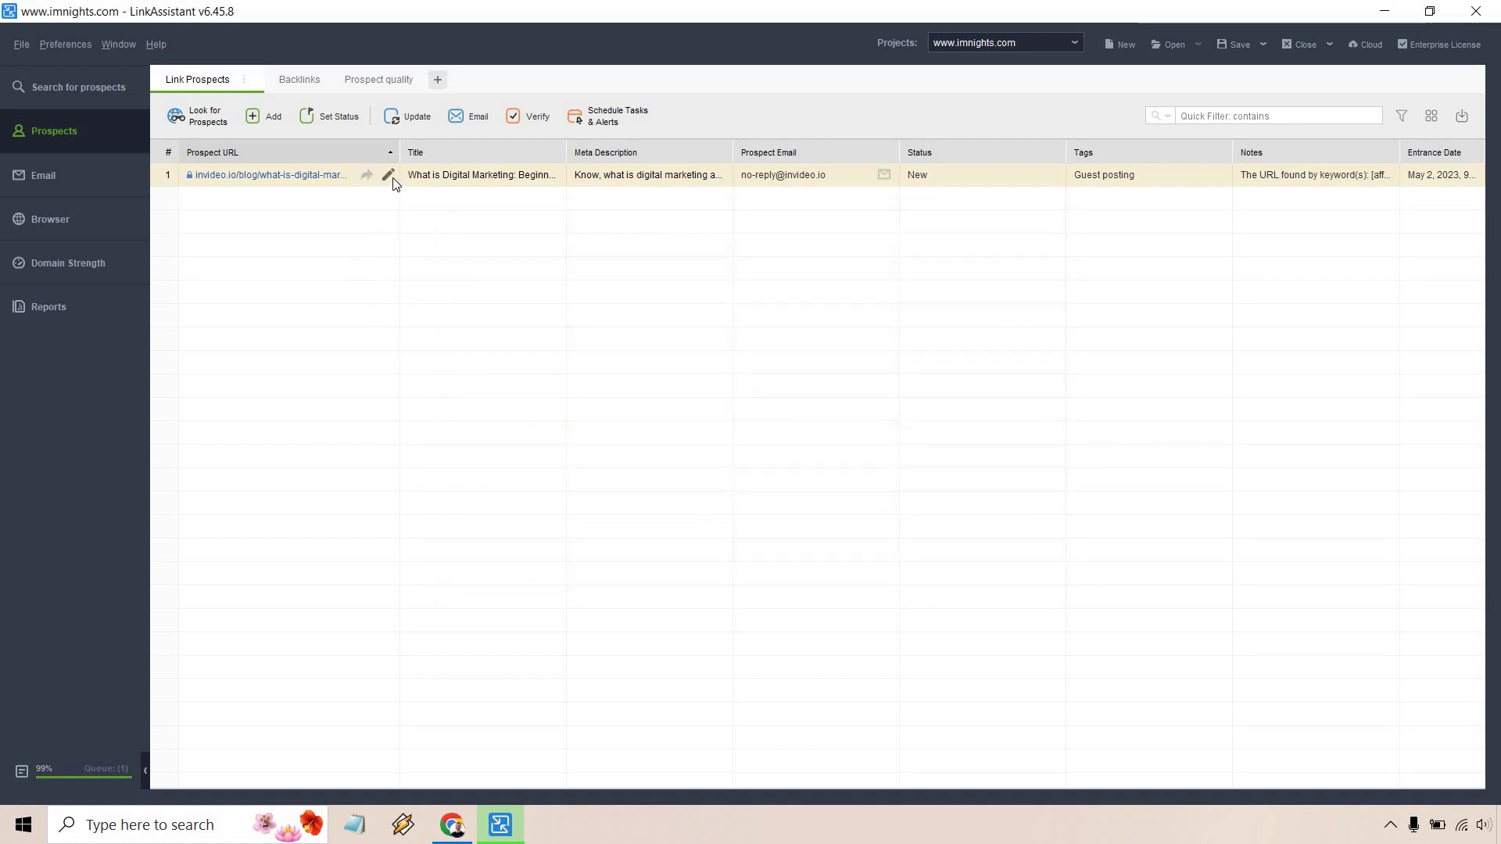
click(392, 177)
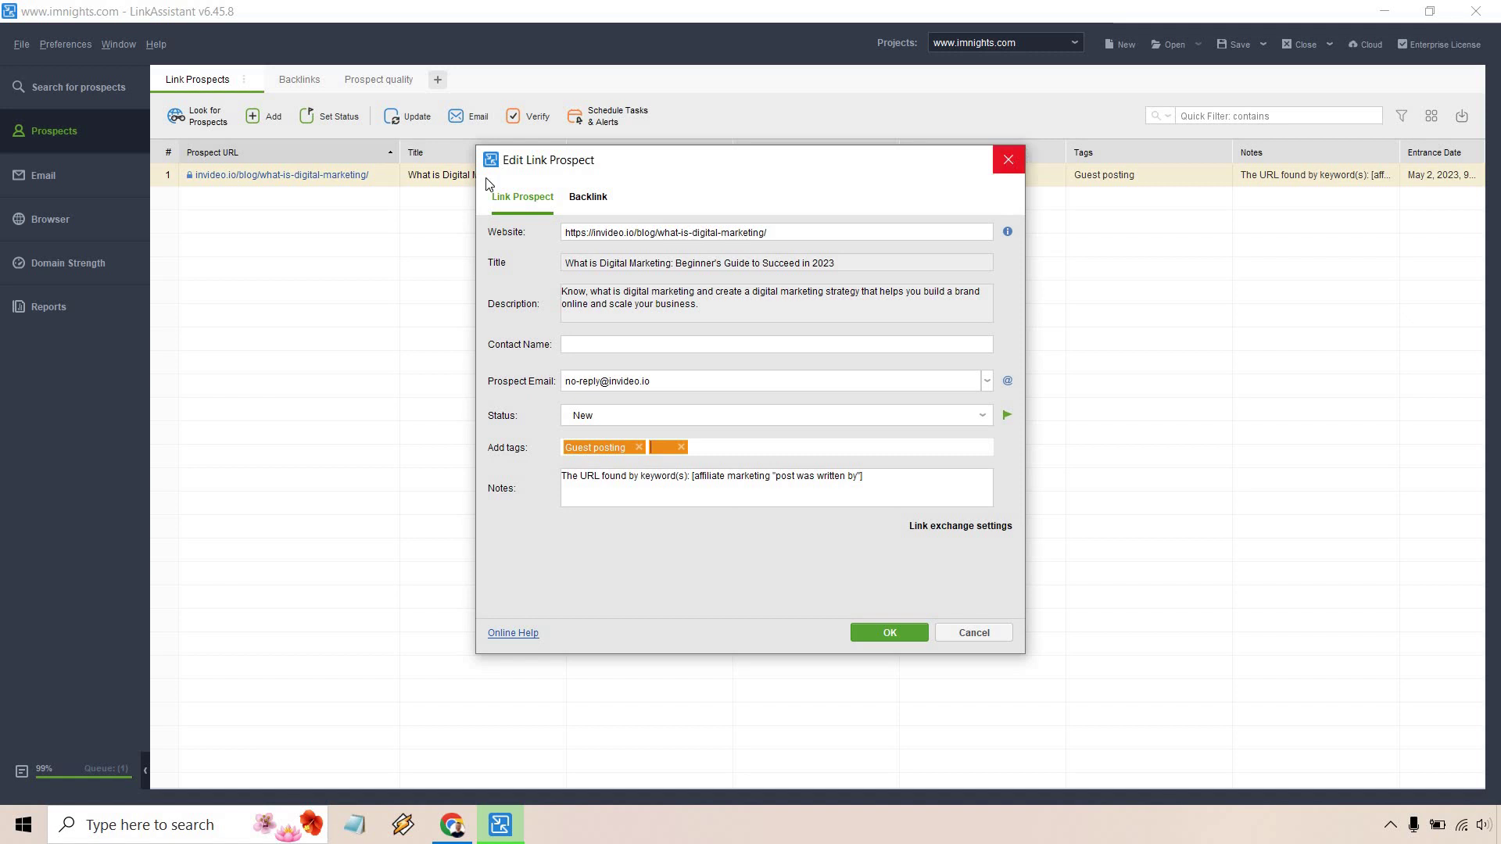
click(601, 203)
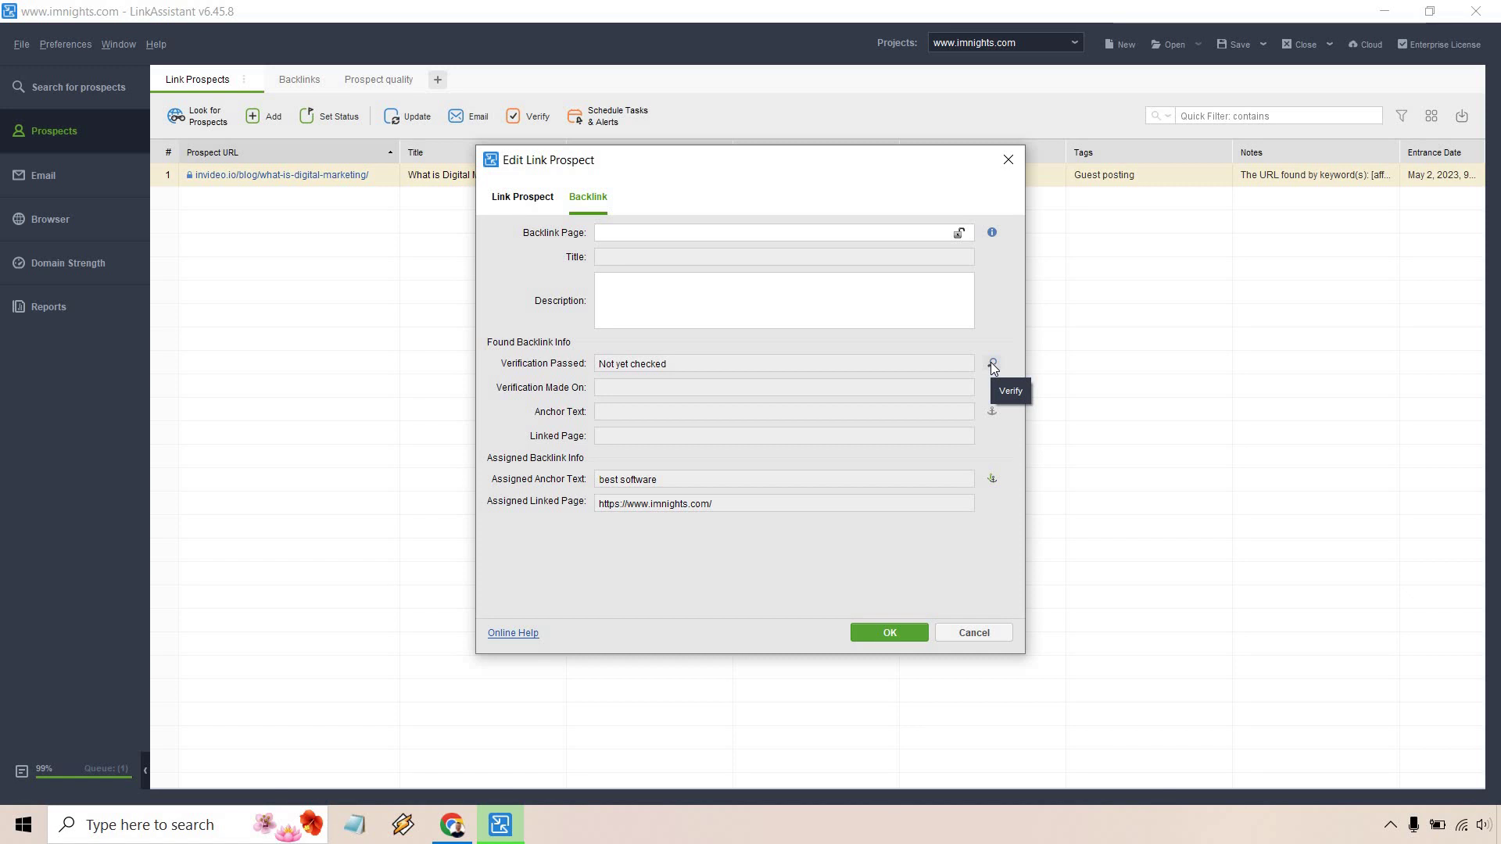
click(1007, 162)
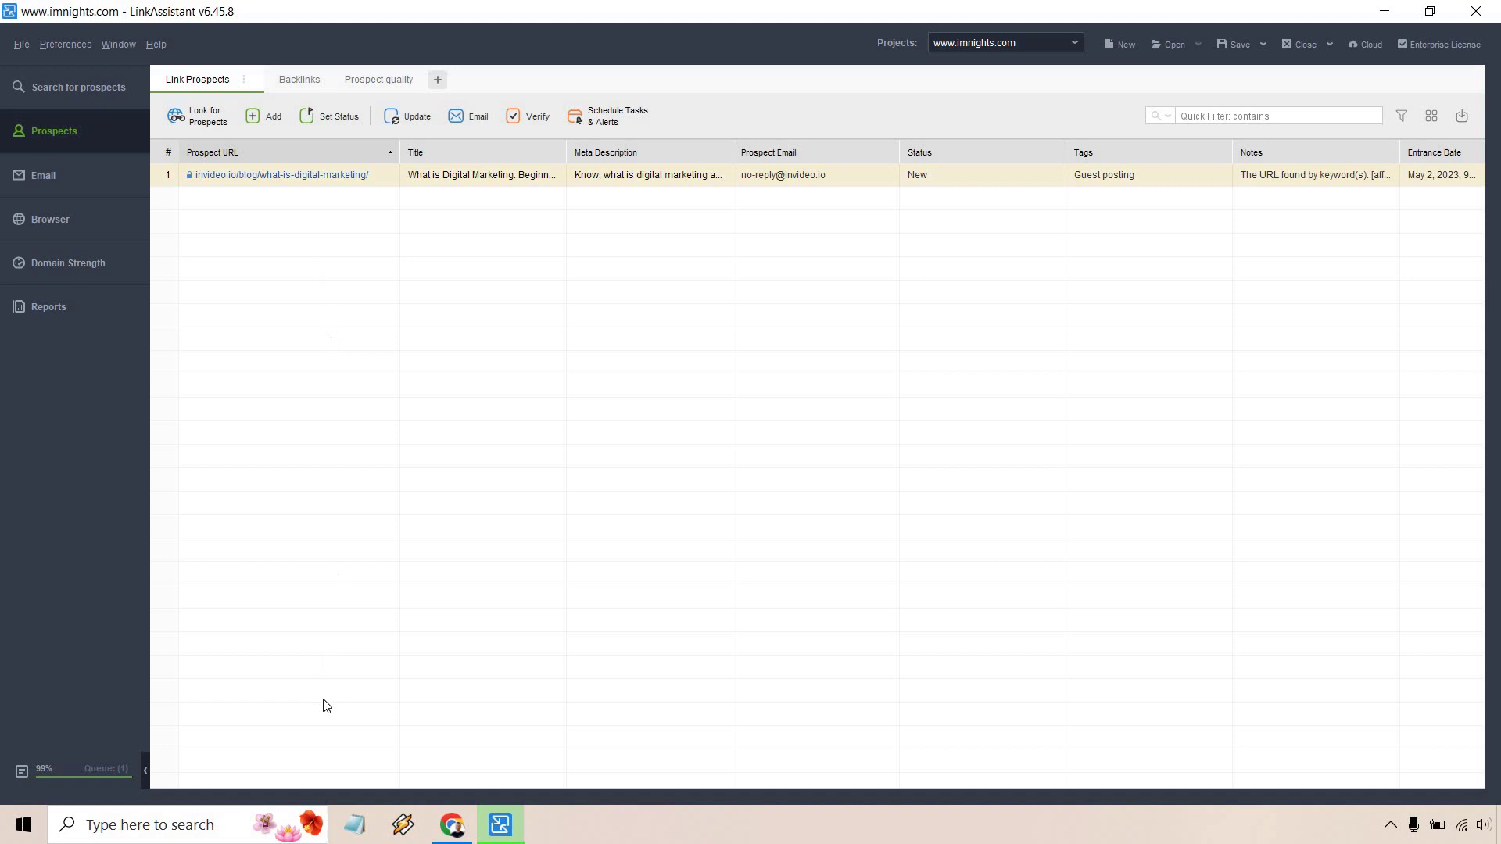
click(57, 82)
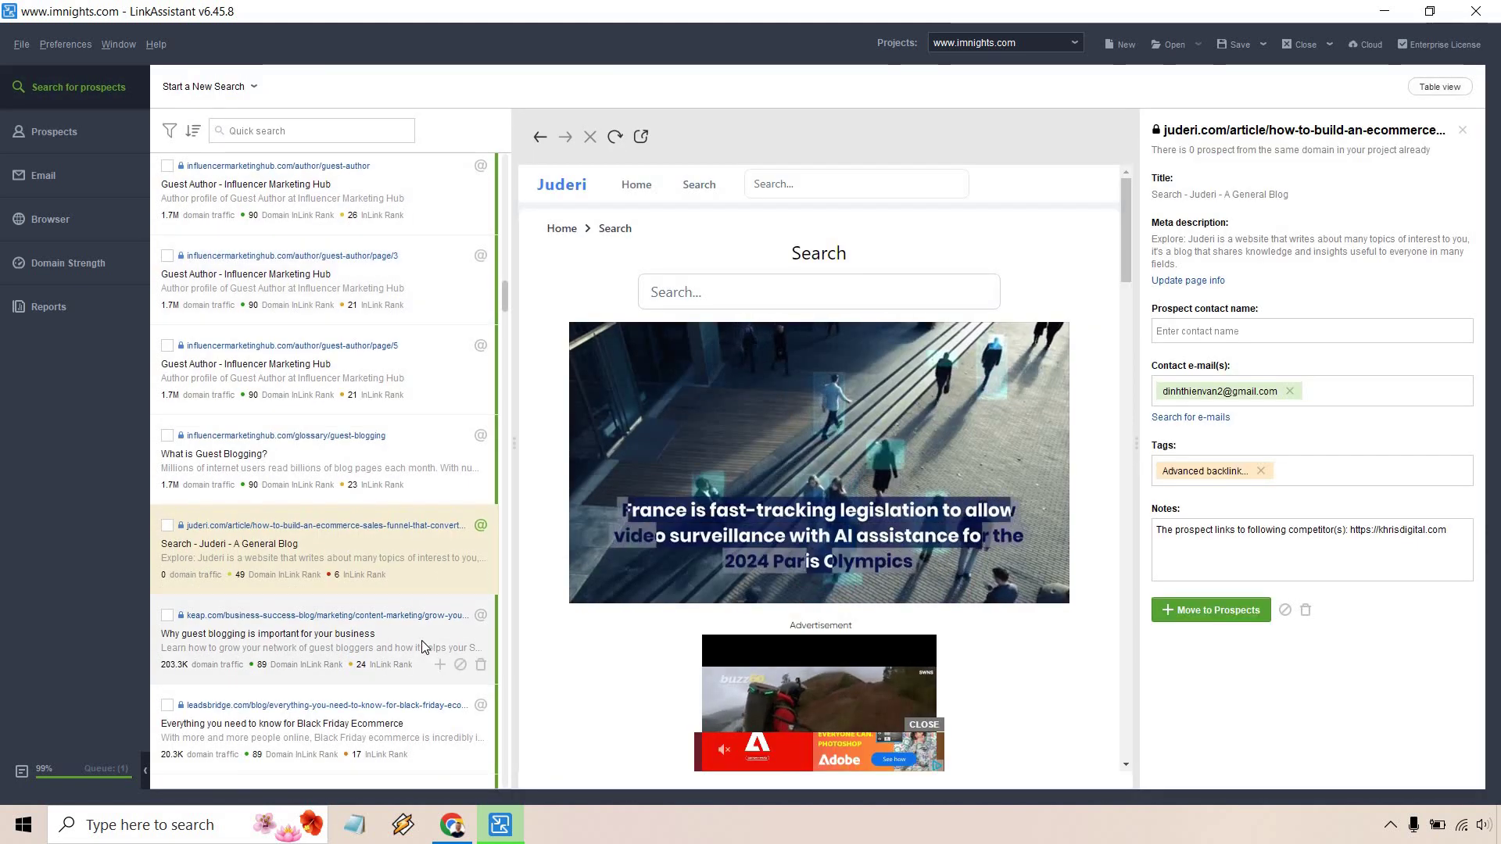
click(422, 646)
scroll(380, 334, down, 1)
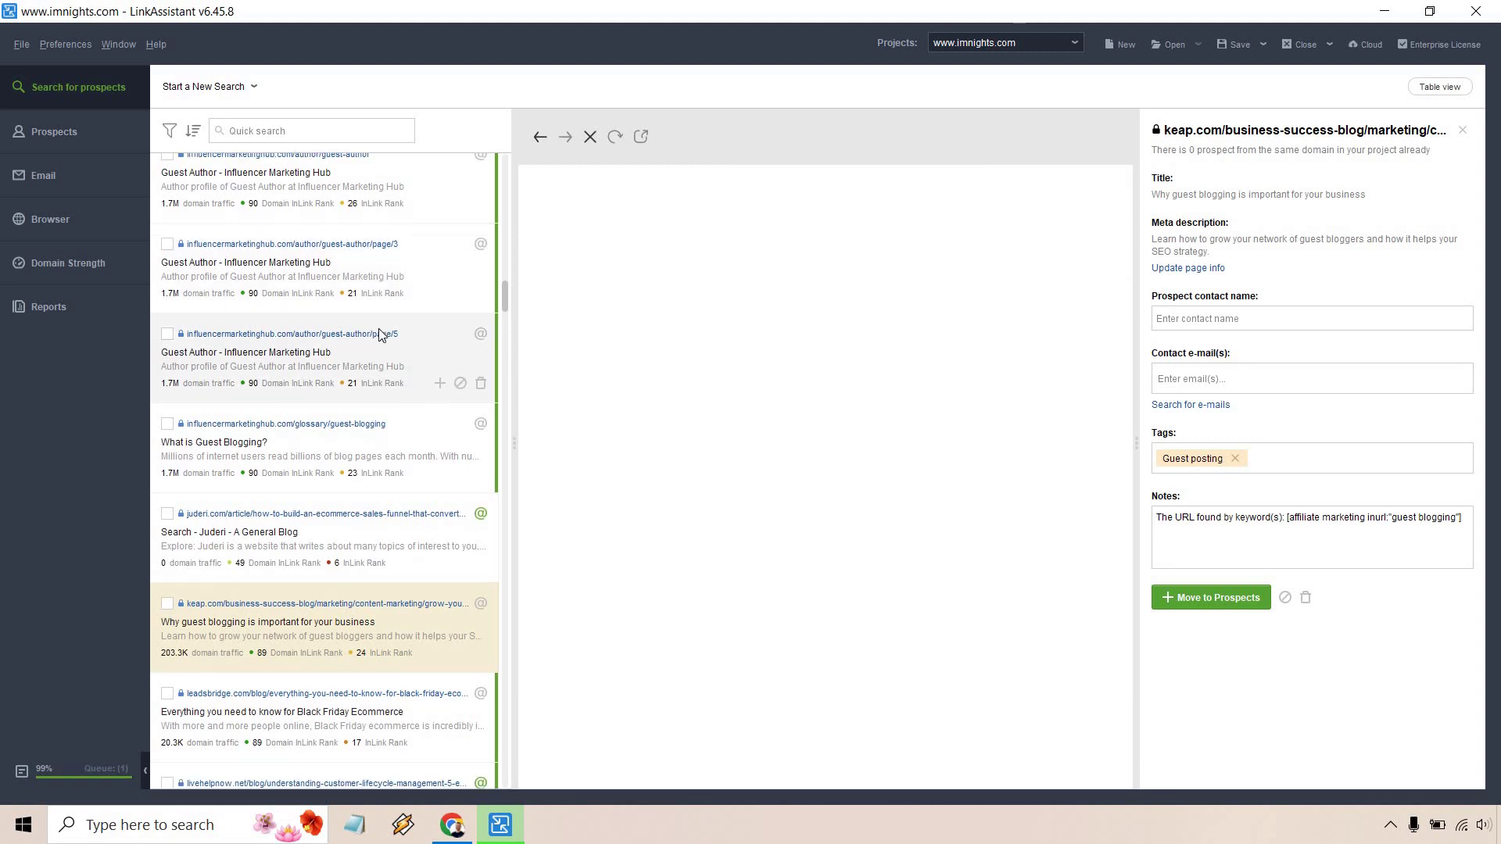
scroll(381, 335, down, 2)
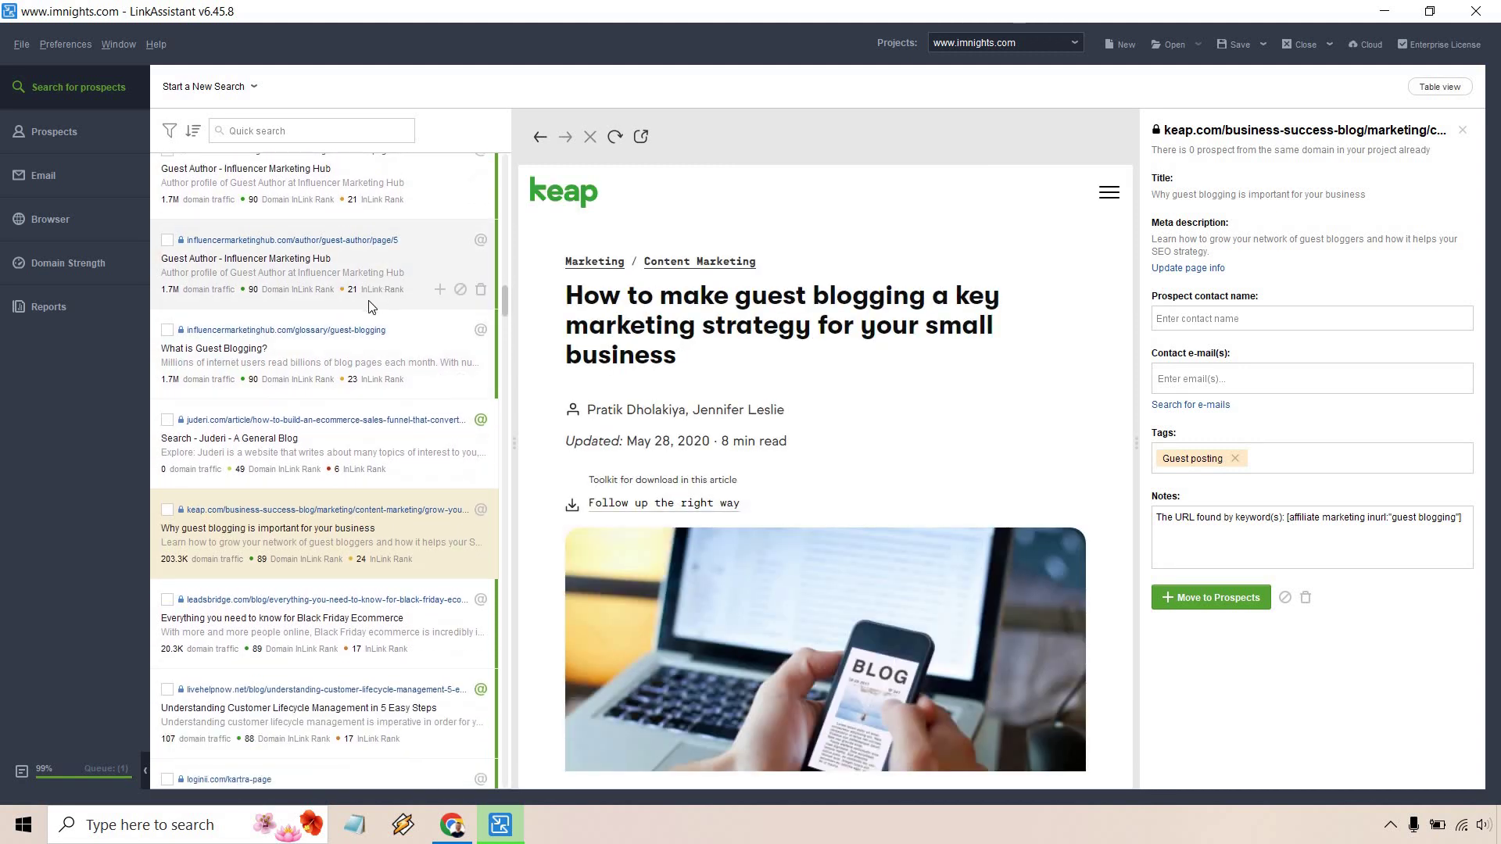
scroll(336, 309, down, 3)
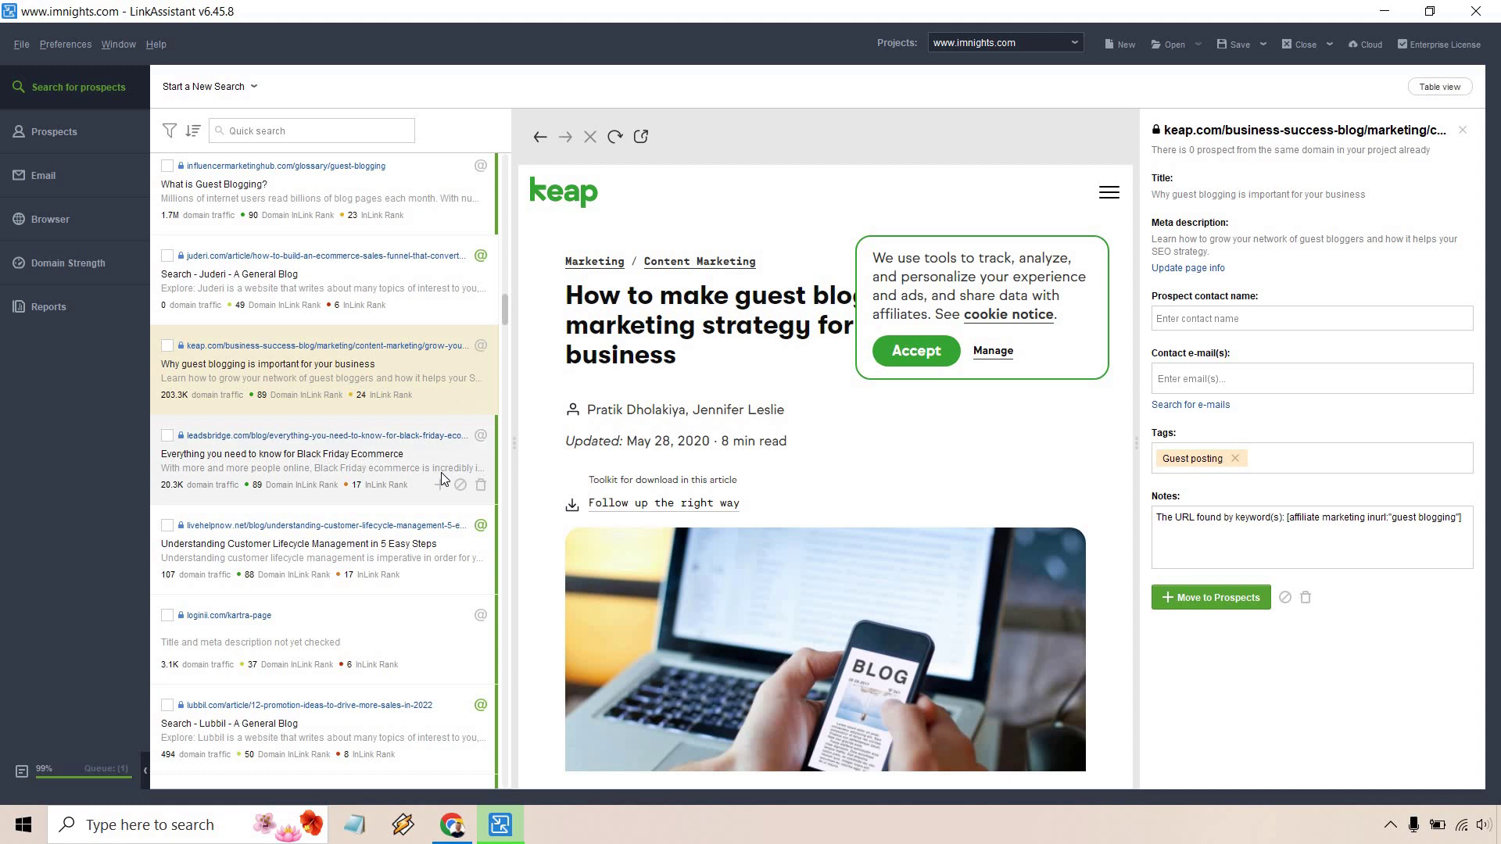
click(439, 458)
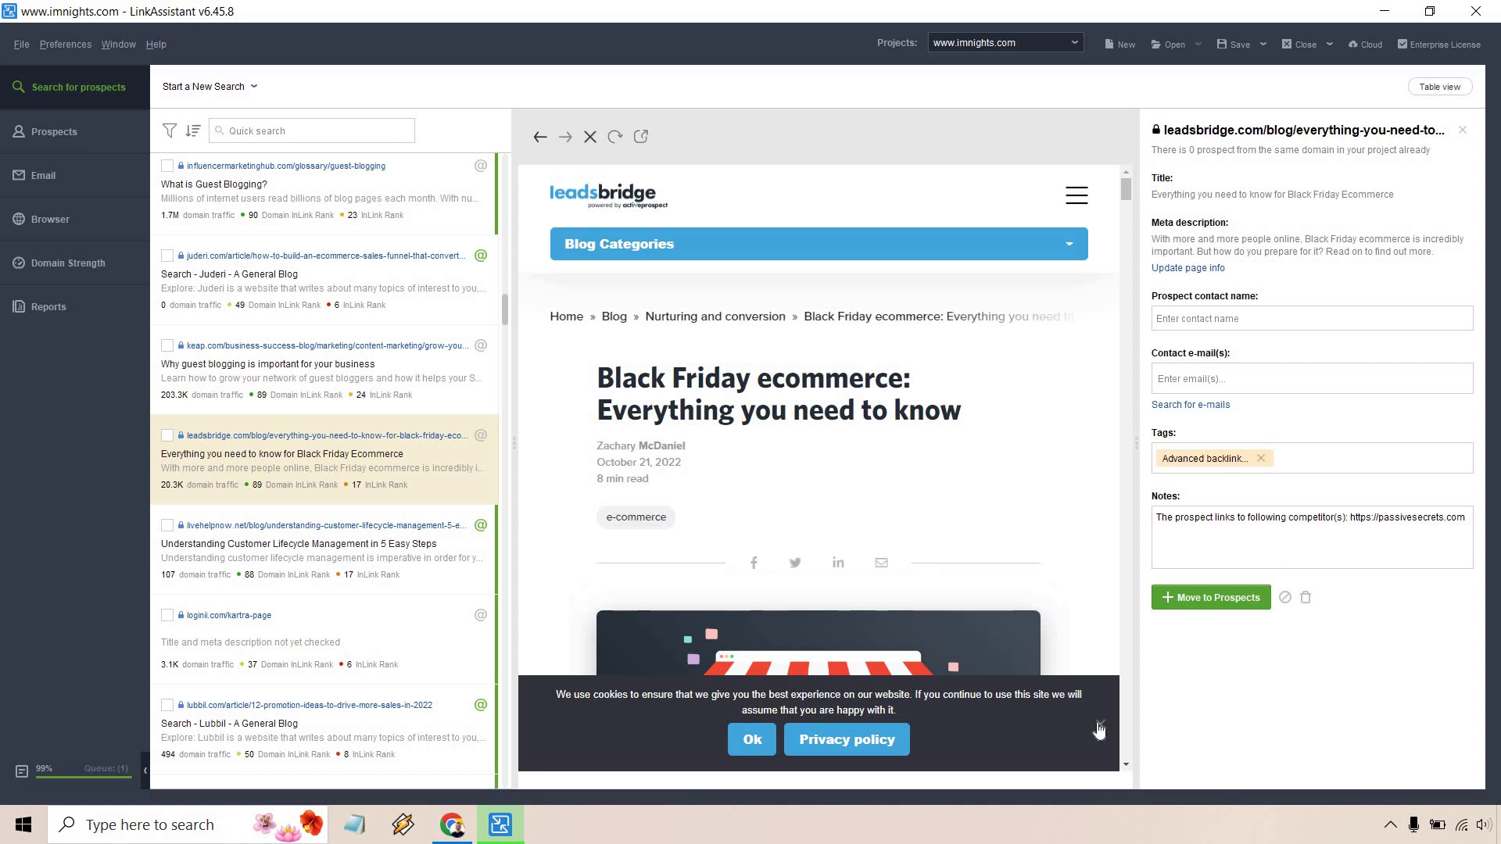
drag(1131, 180, 1159, 739)
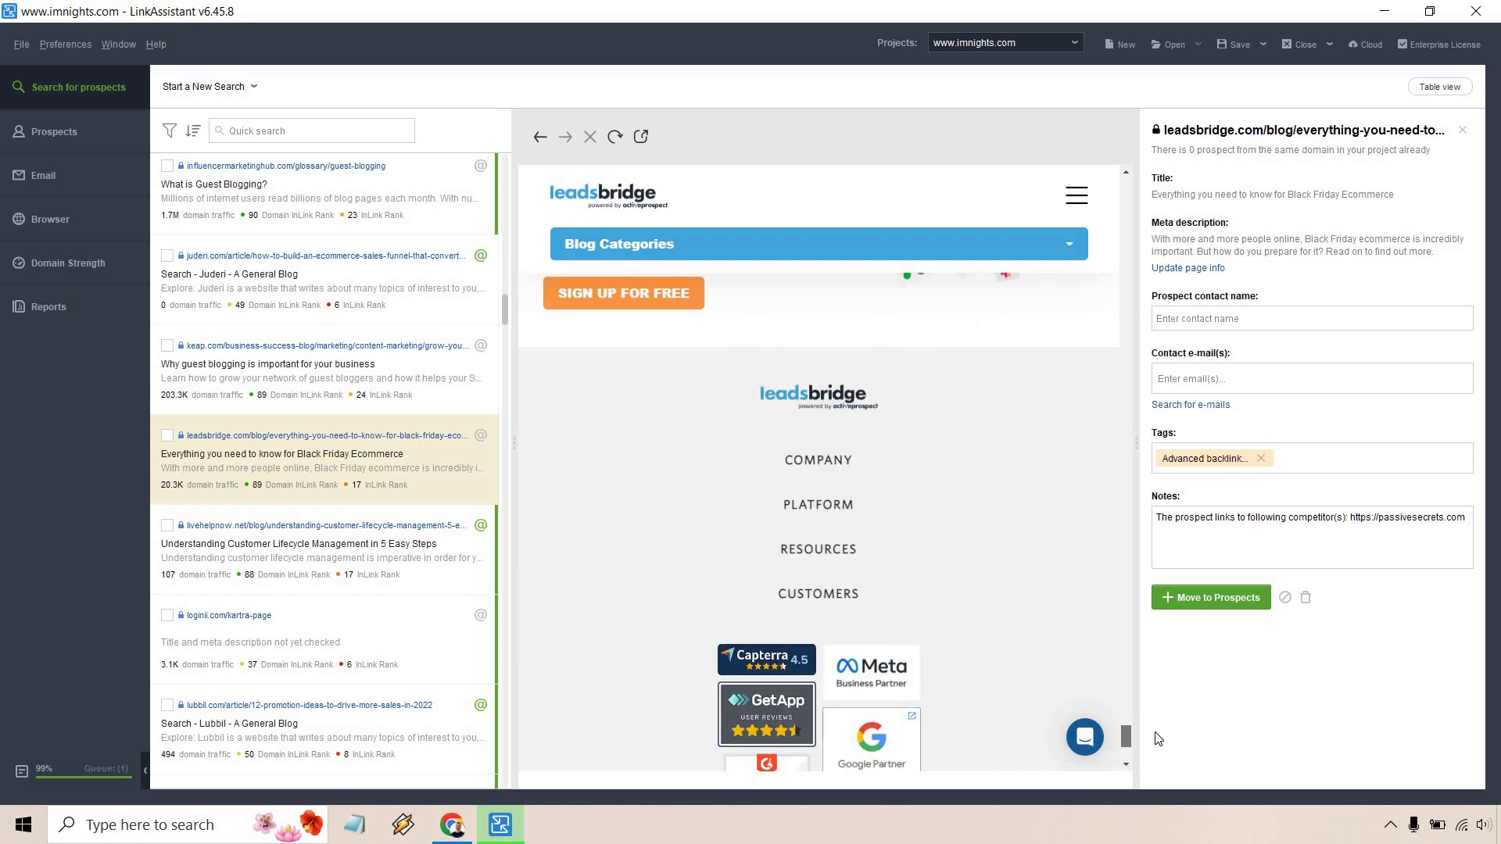
click(208, 85)
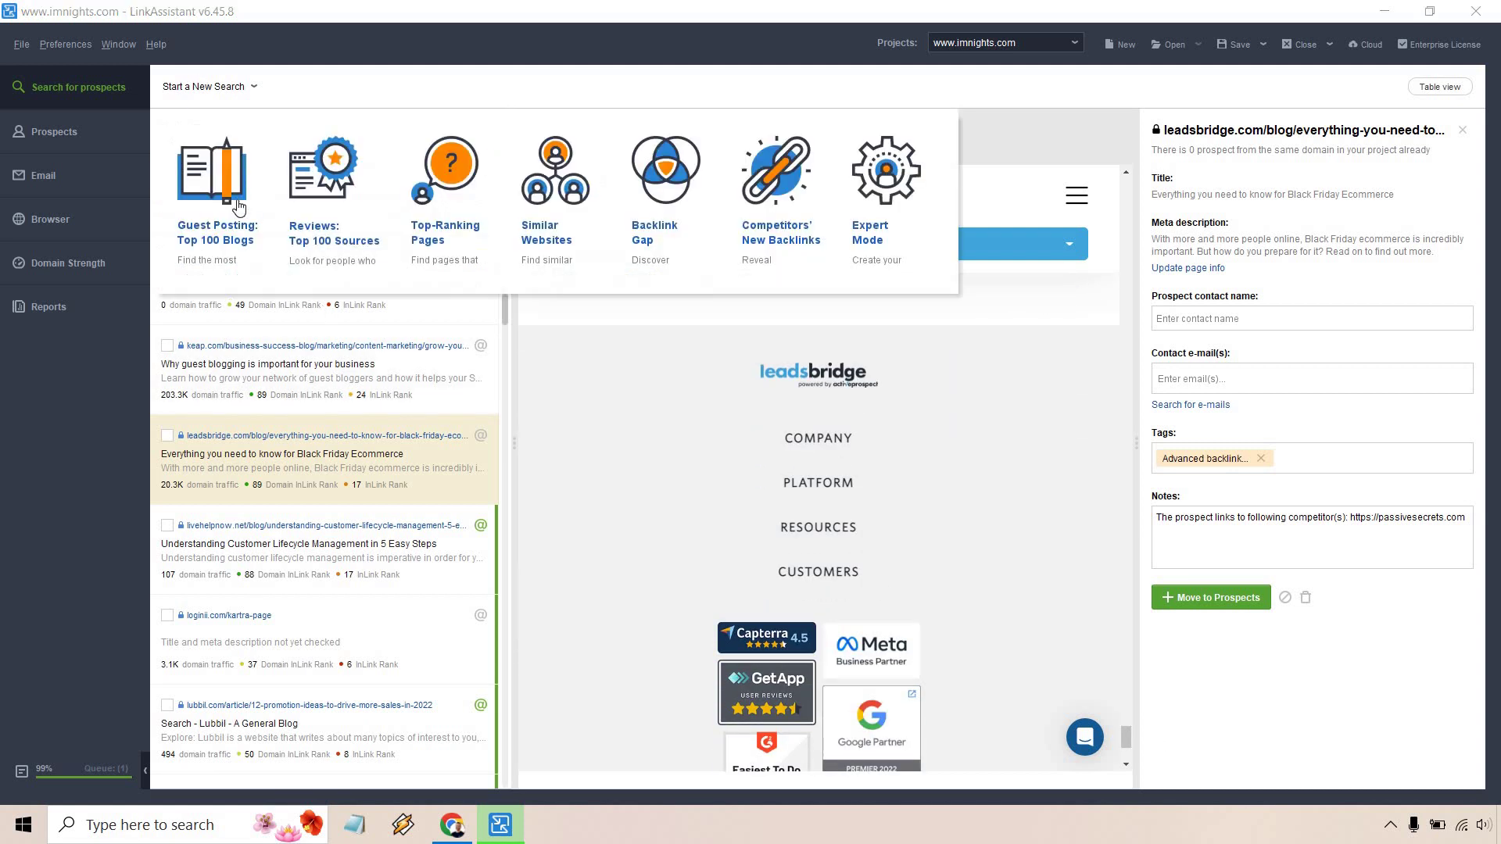
click(561, 425)
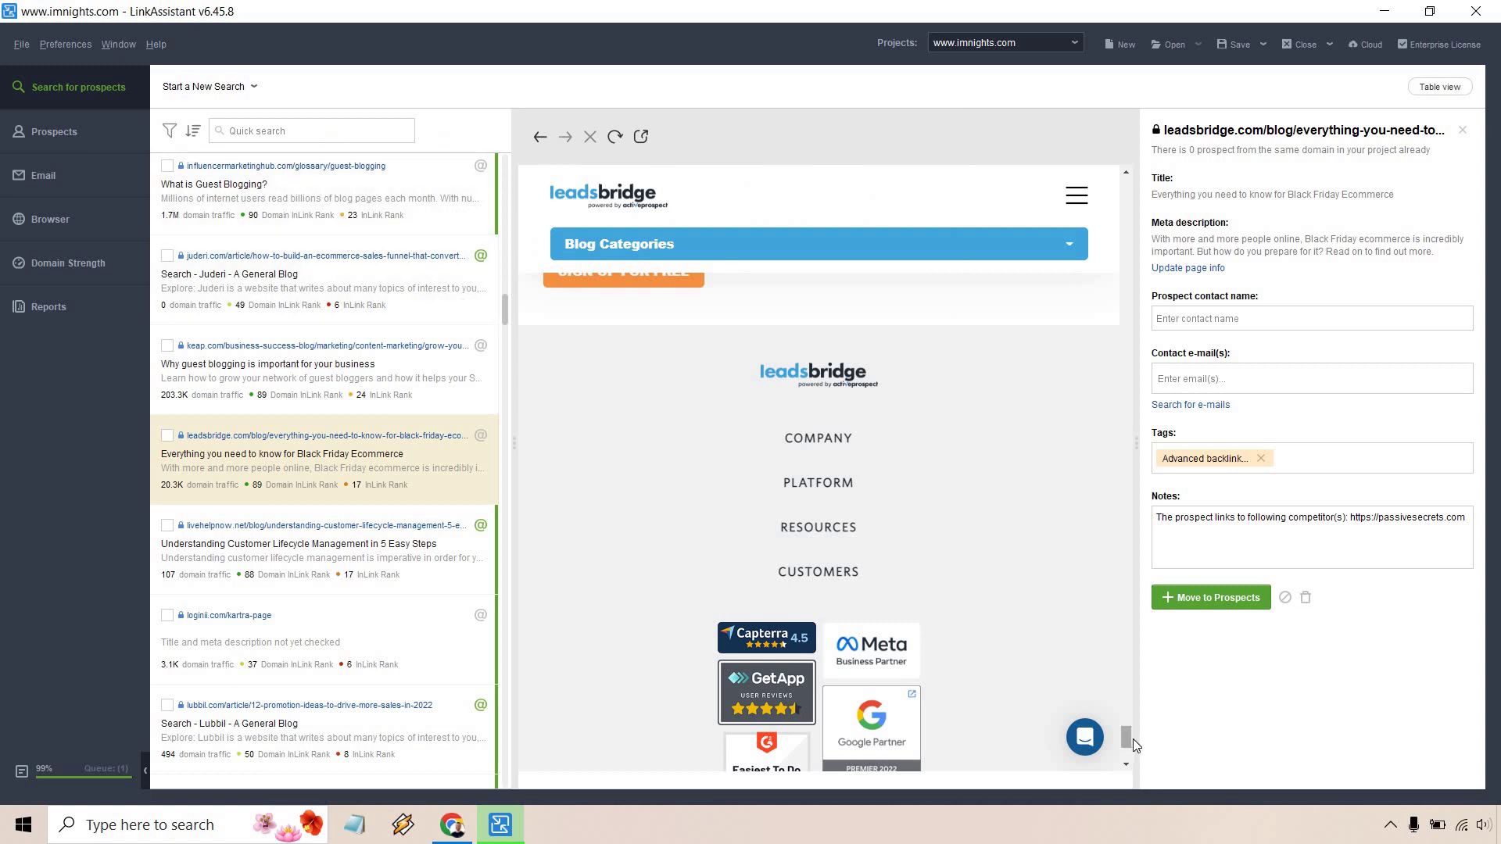
click(1078, 201)
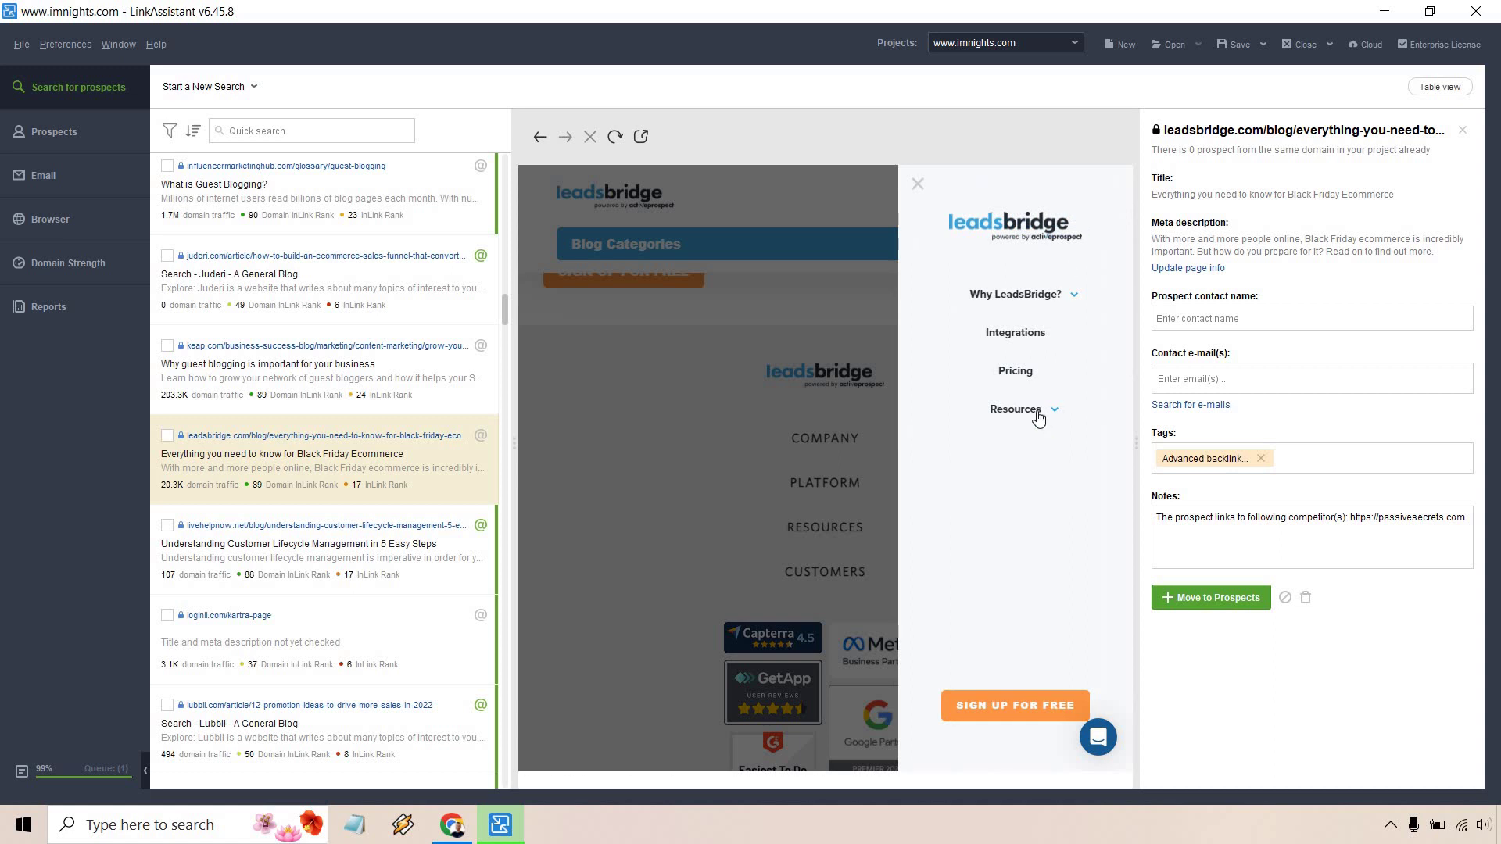
click(1031, 411)
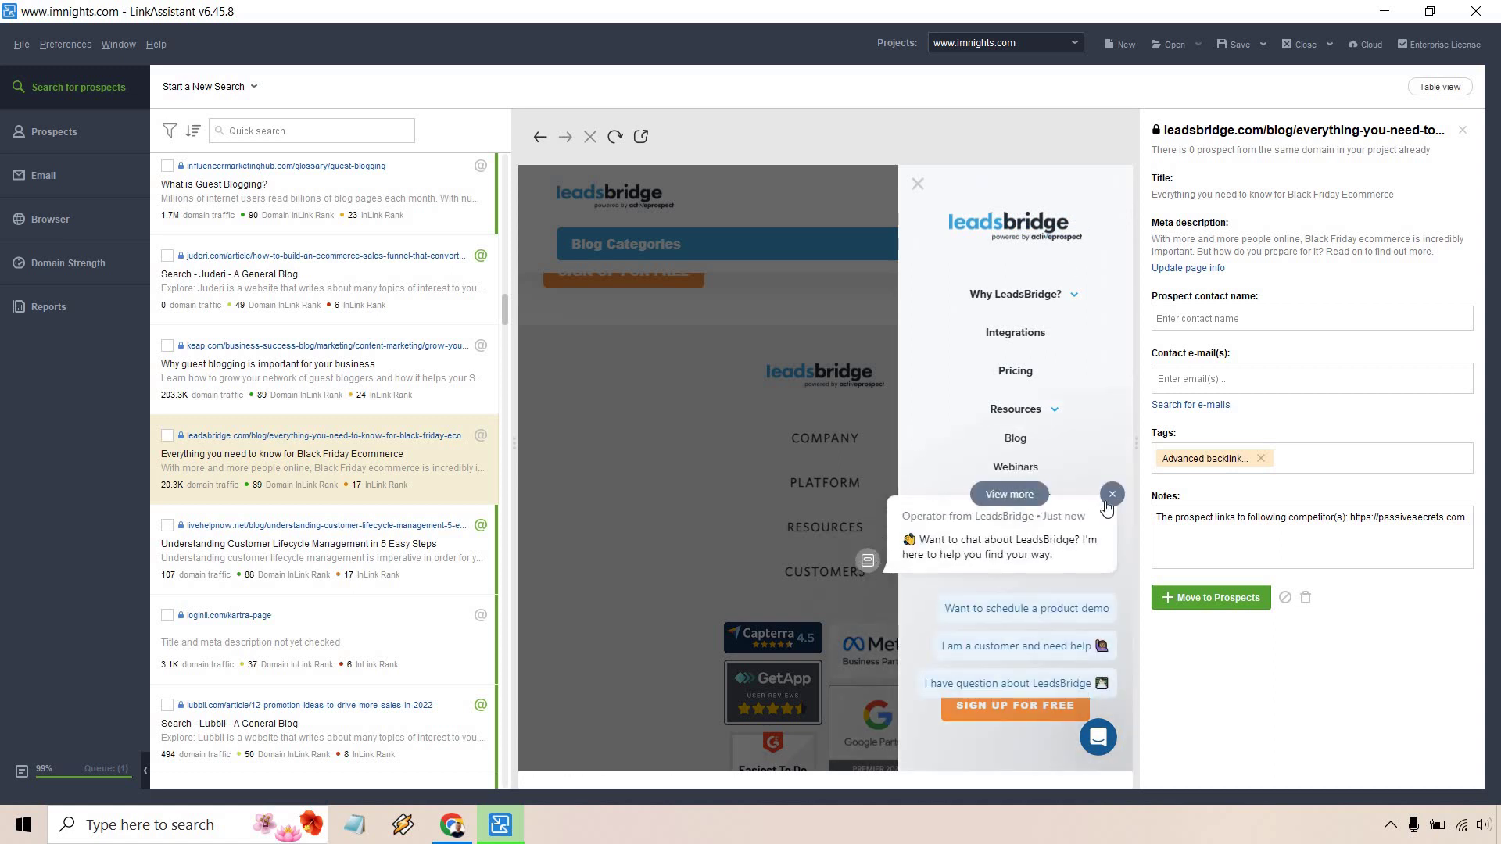
click(1111, 494)
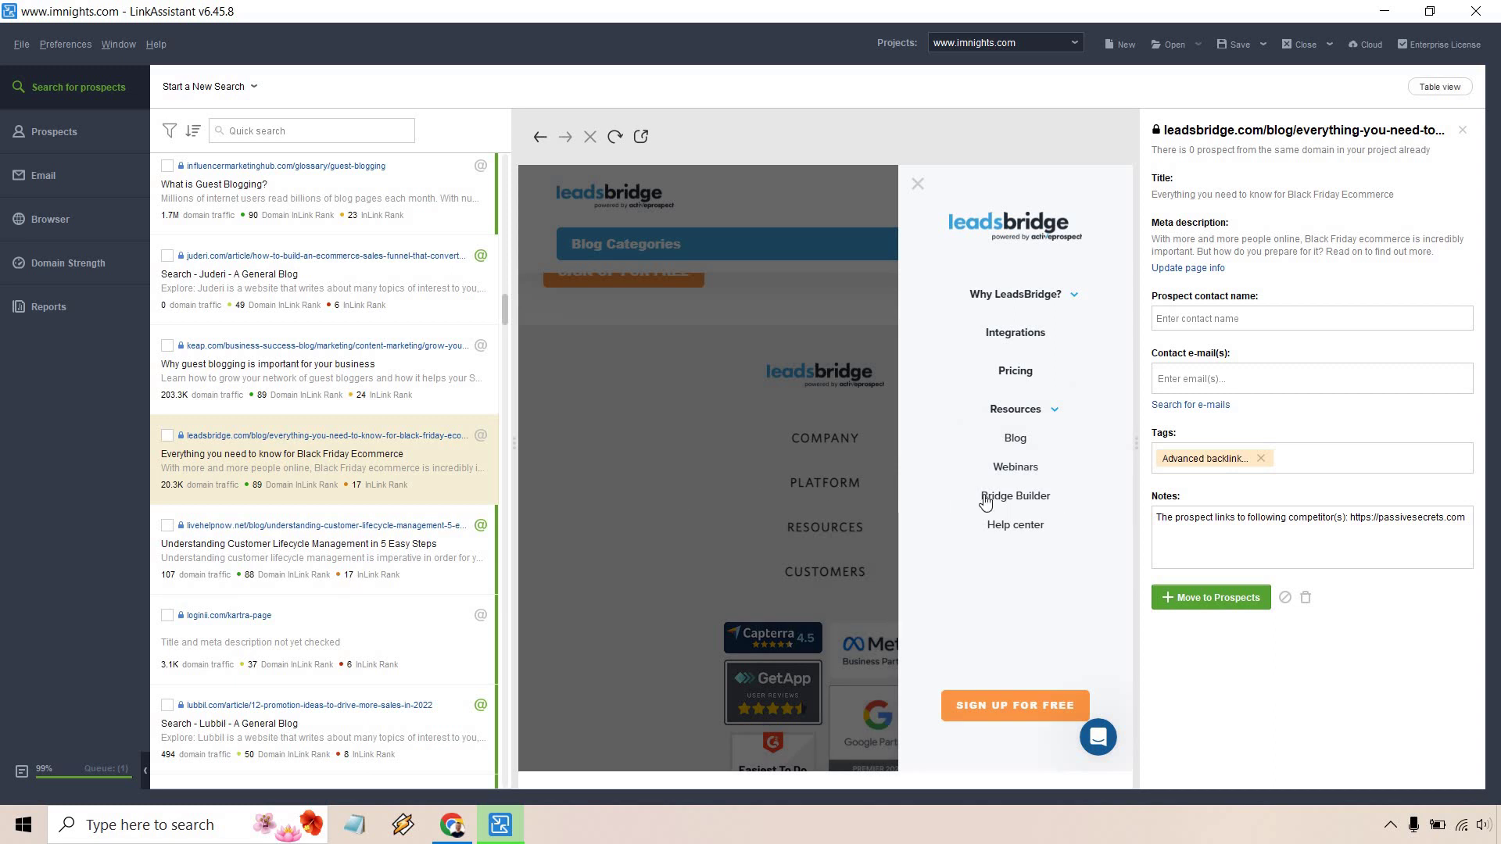
click(1014, 528)
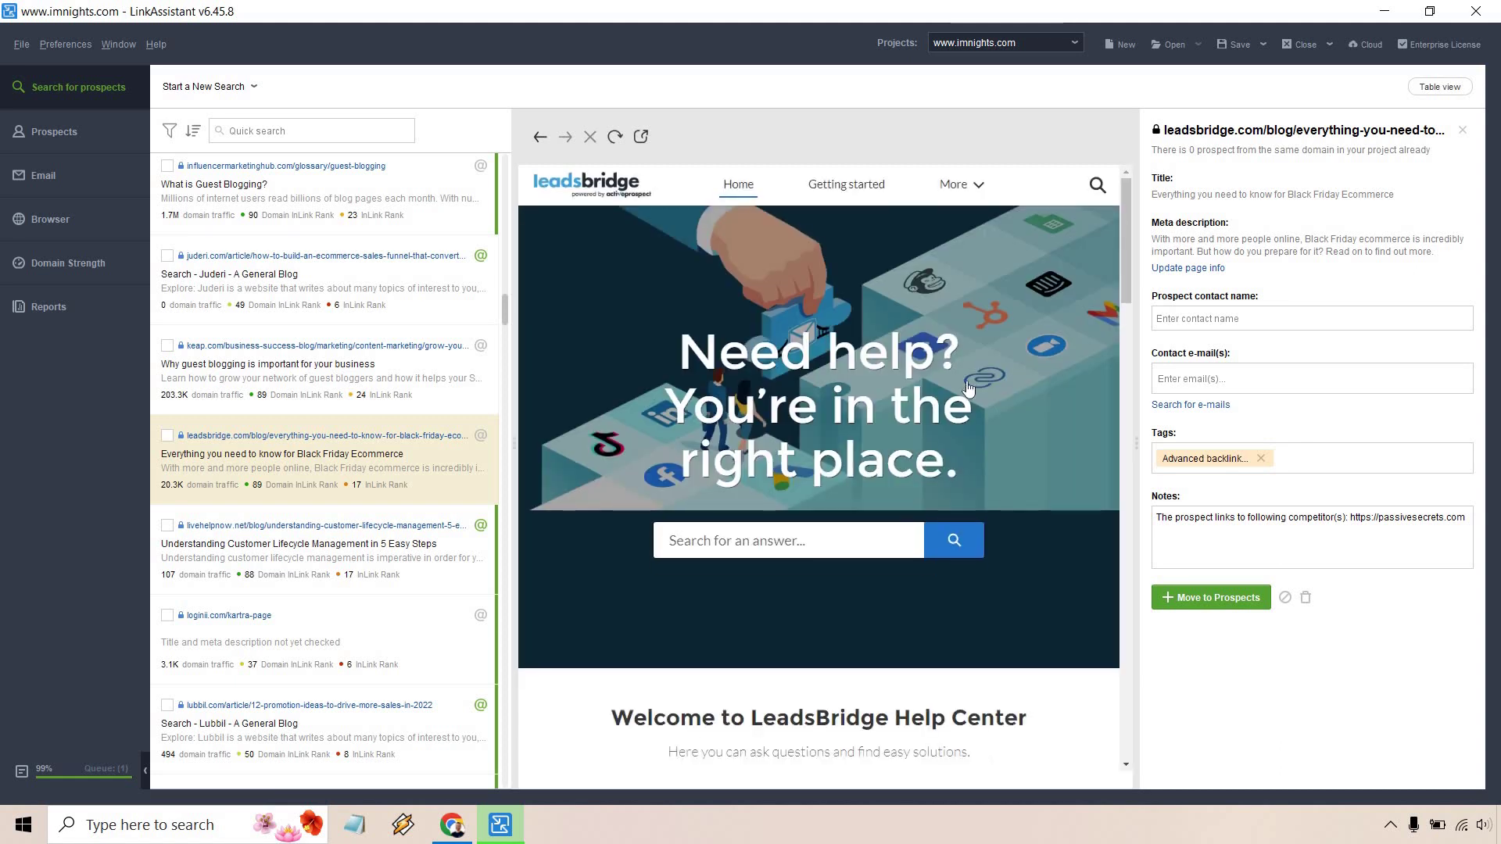
scroll(967, 386, down, 3)
scroll(967, 386, down, 8)
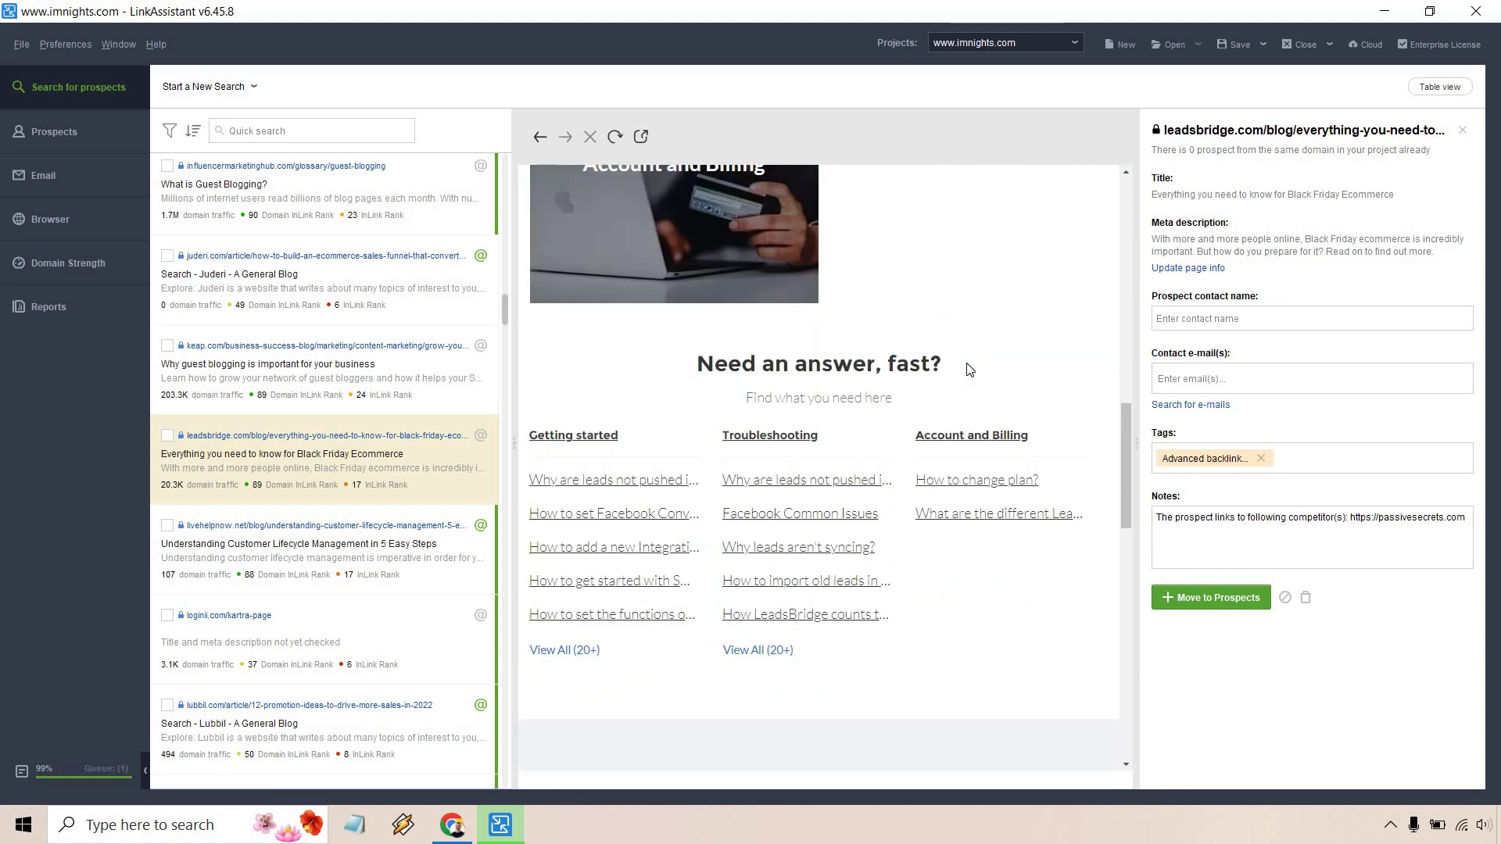
scroll(968, 369, up, 6)
scroll(970, 372, down, 10)
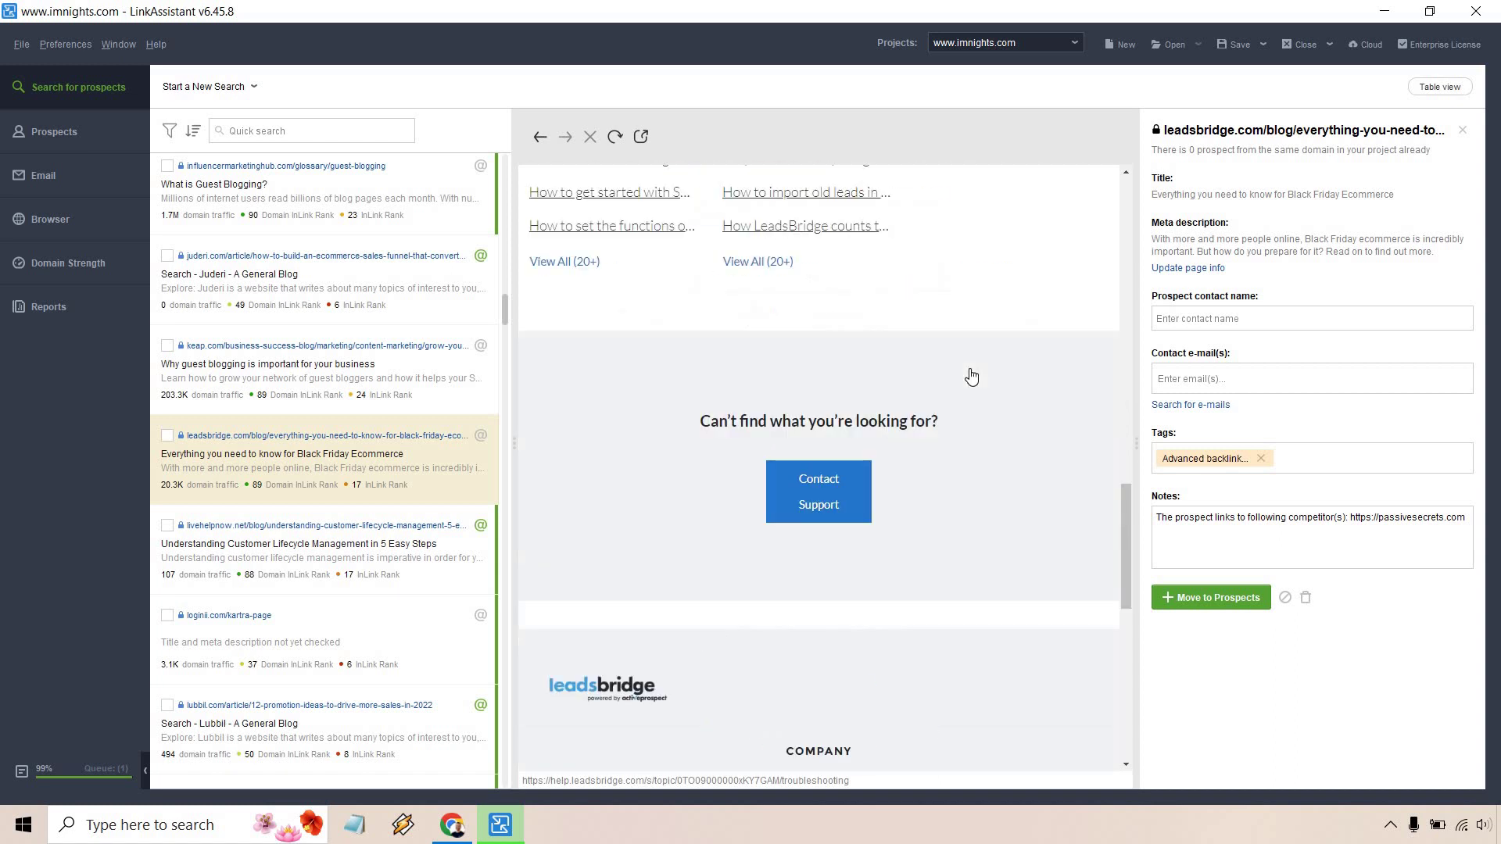
scroll(969, 369, down, 7)
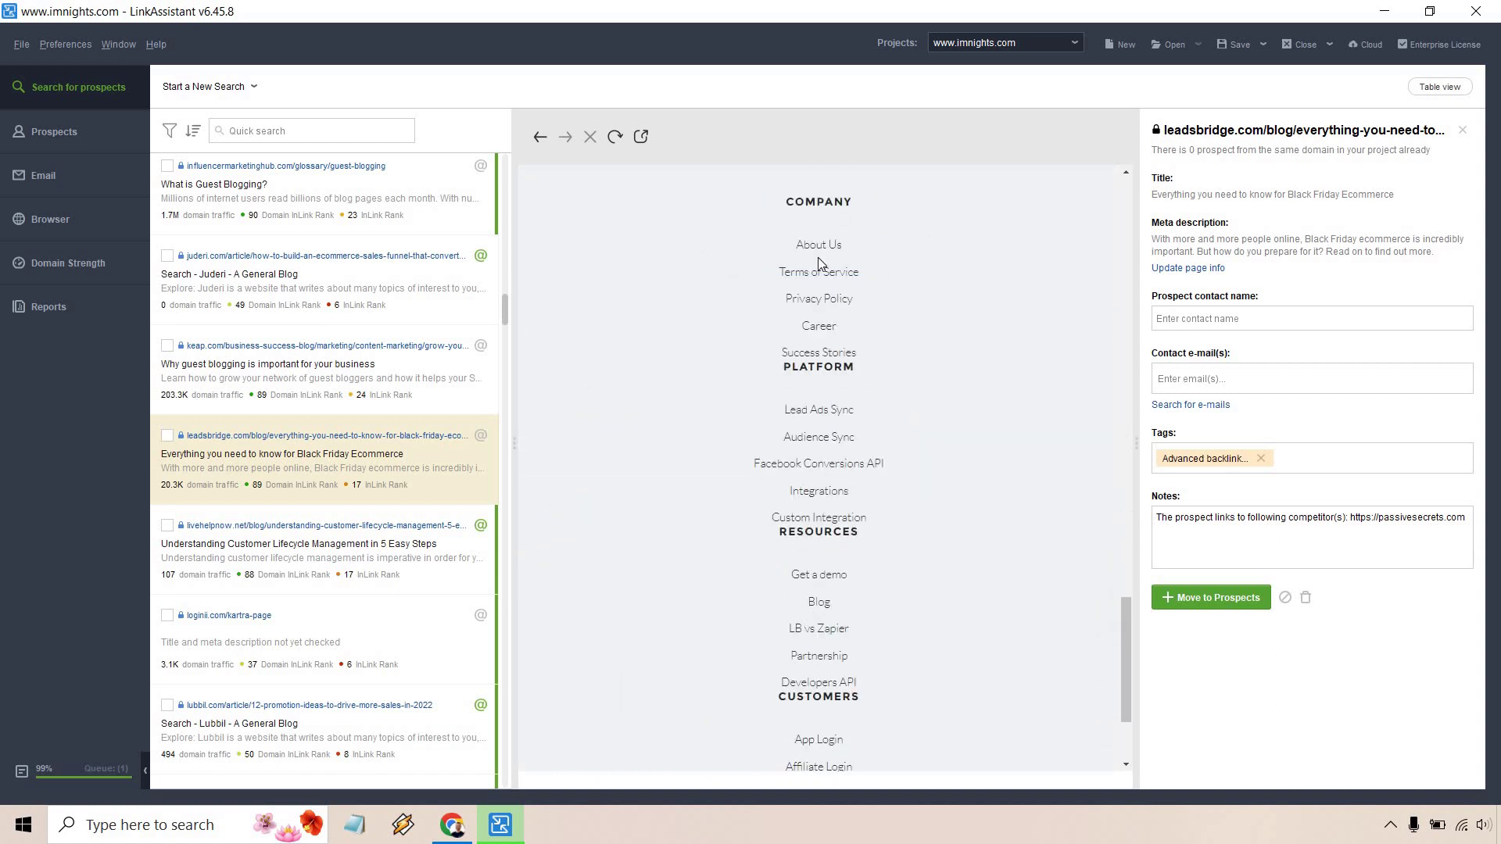
click(819, 247)
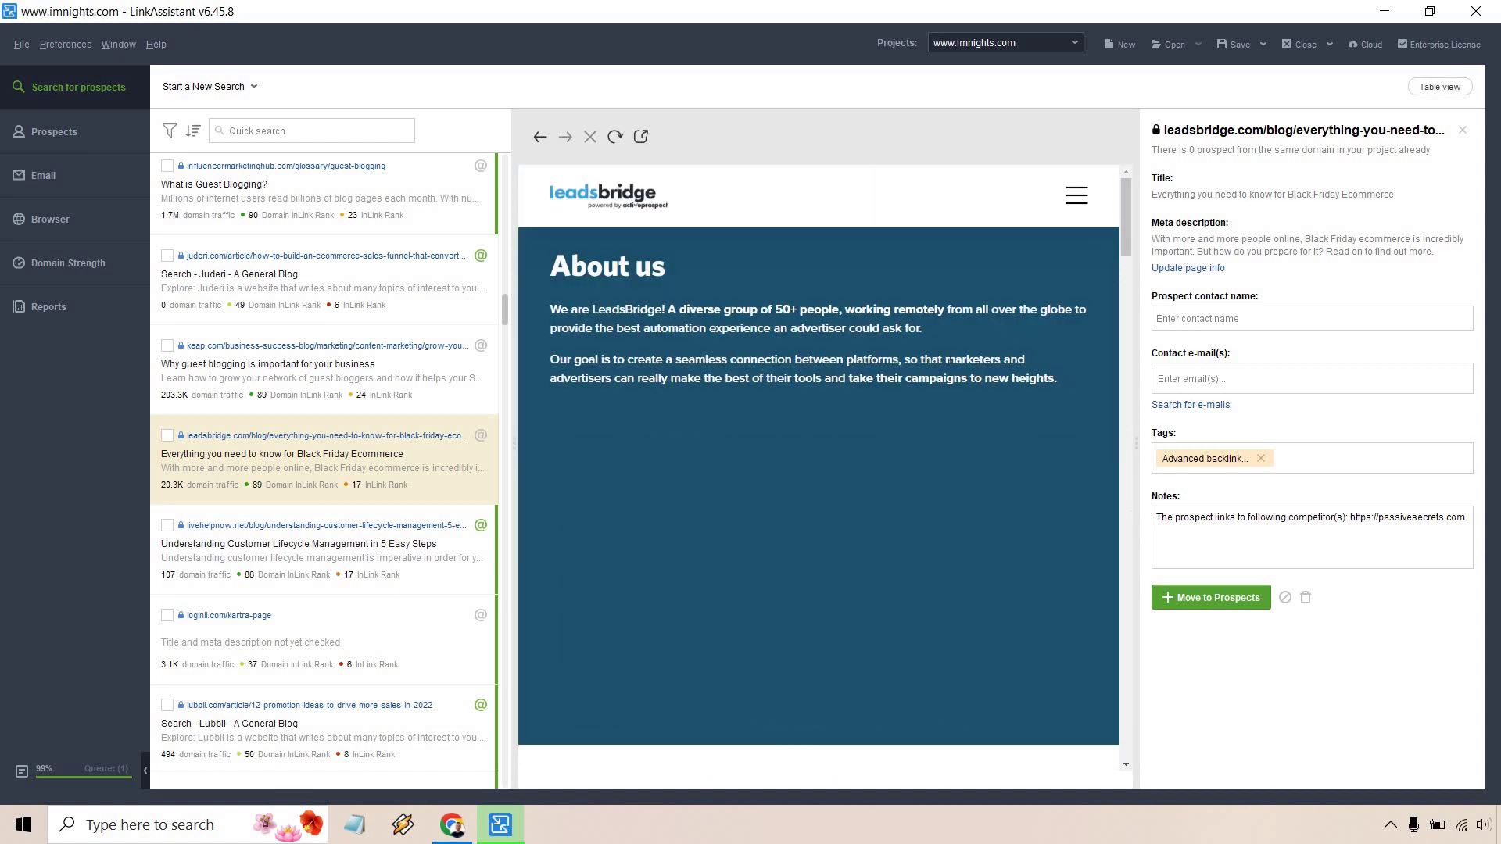
scroll(950, 356, down, 10)
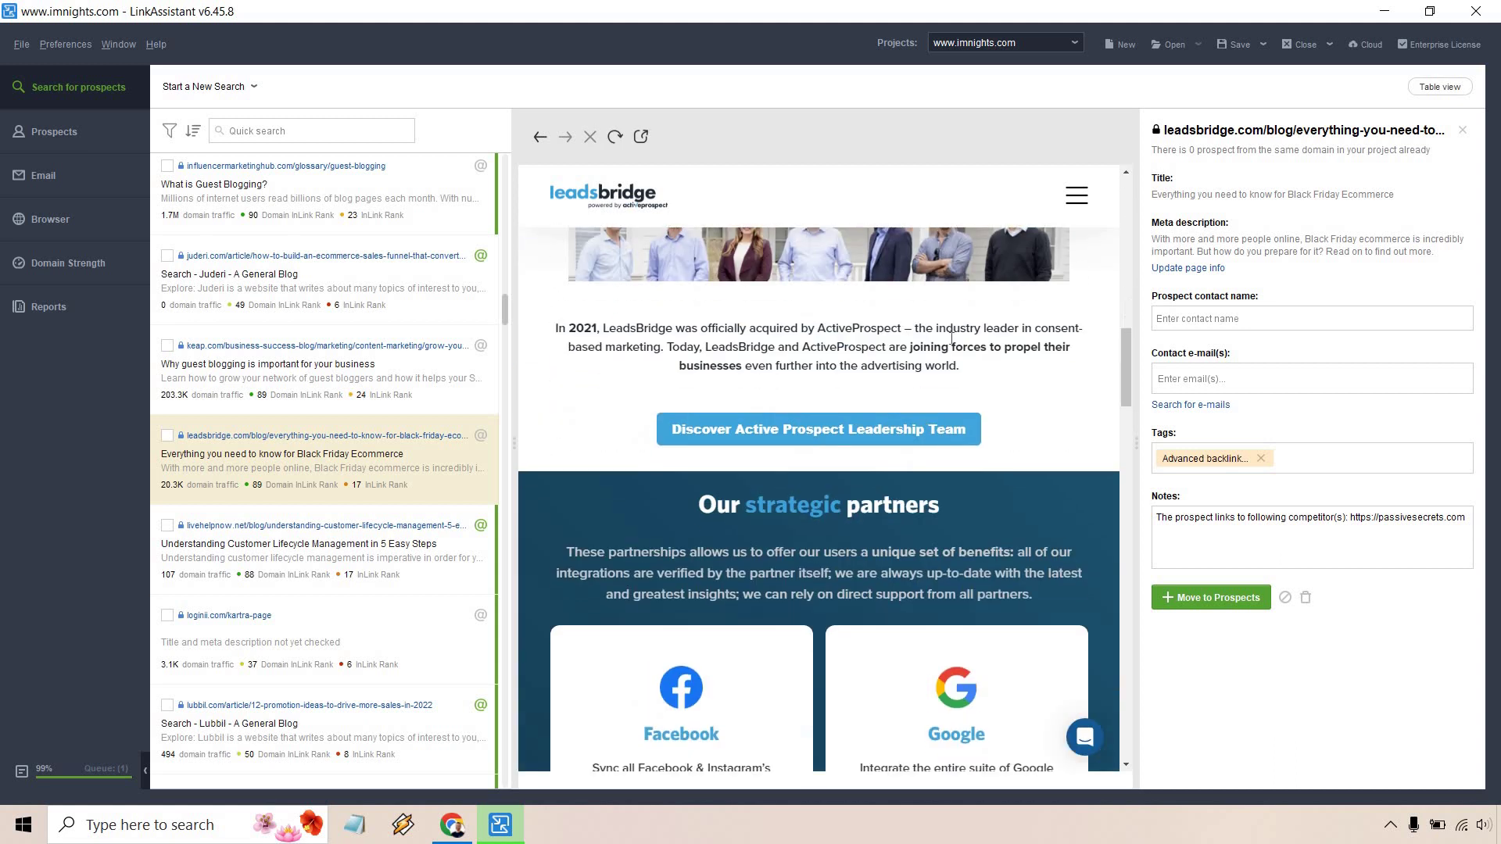
scroll(953, 336, down, 10)
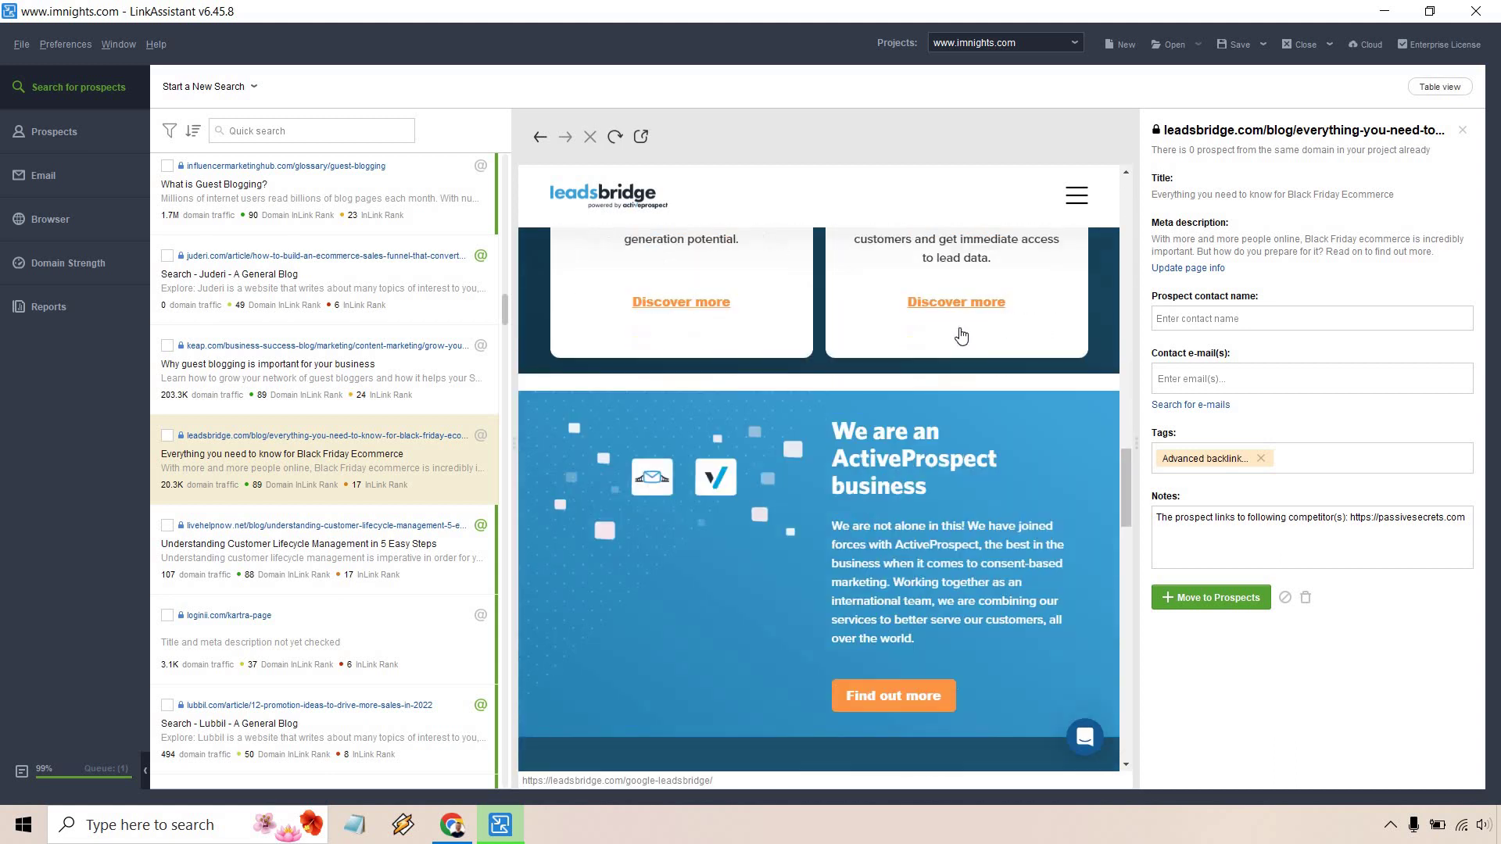
scroll(962, 336, down, 10)
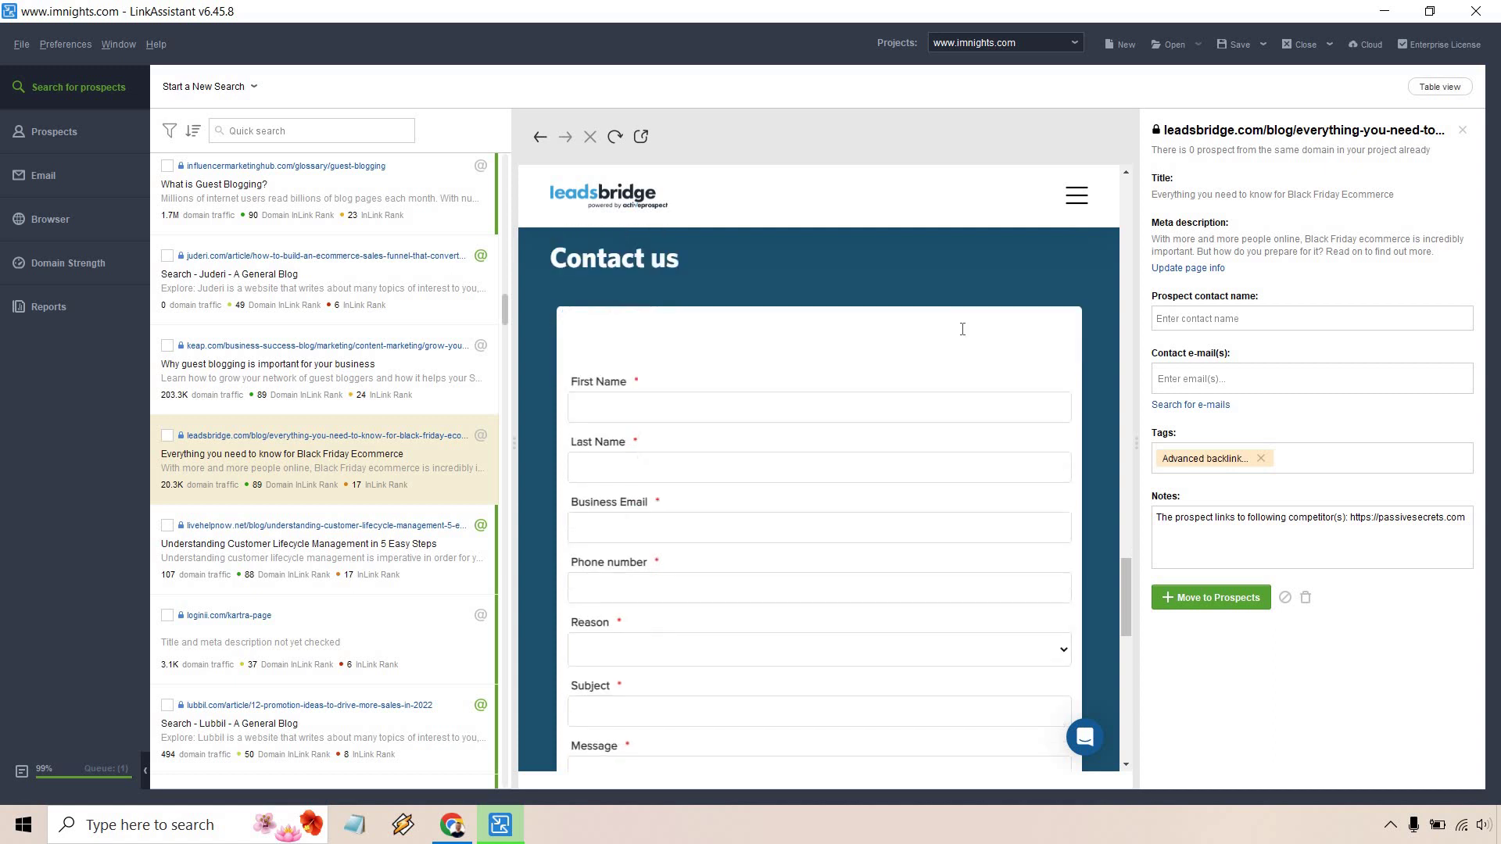
scroll(962, 329, down, 4)
scroll(956, 349, up, 6)
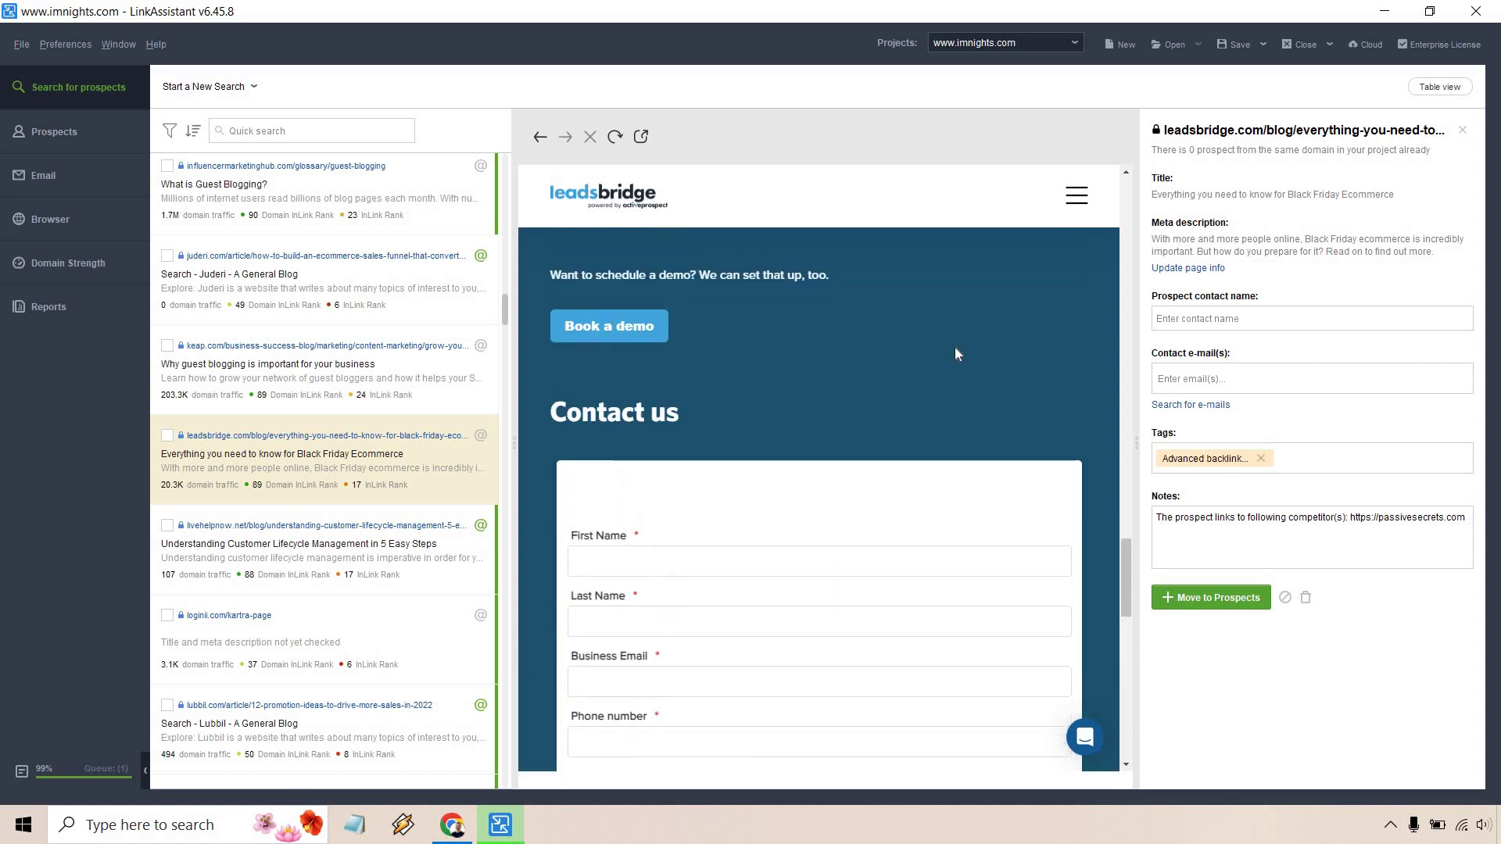
scroll(834, 338, down, 4)
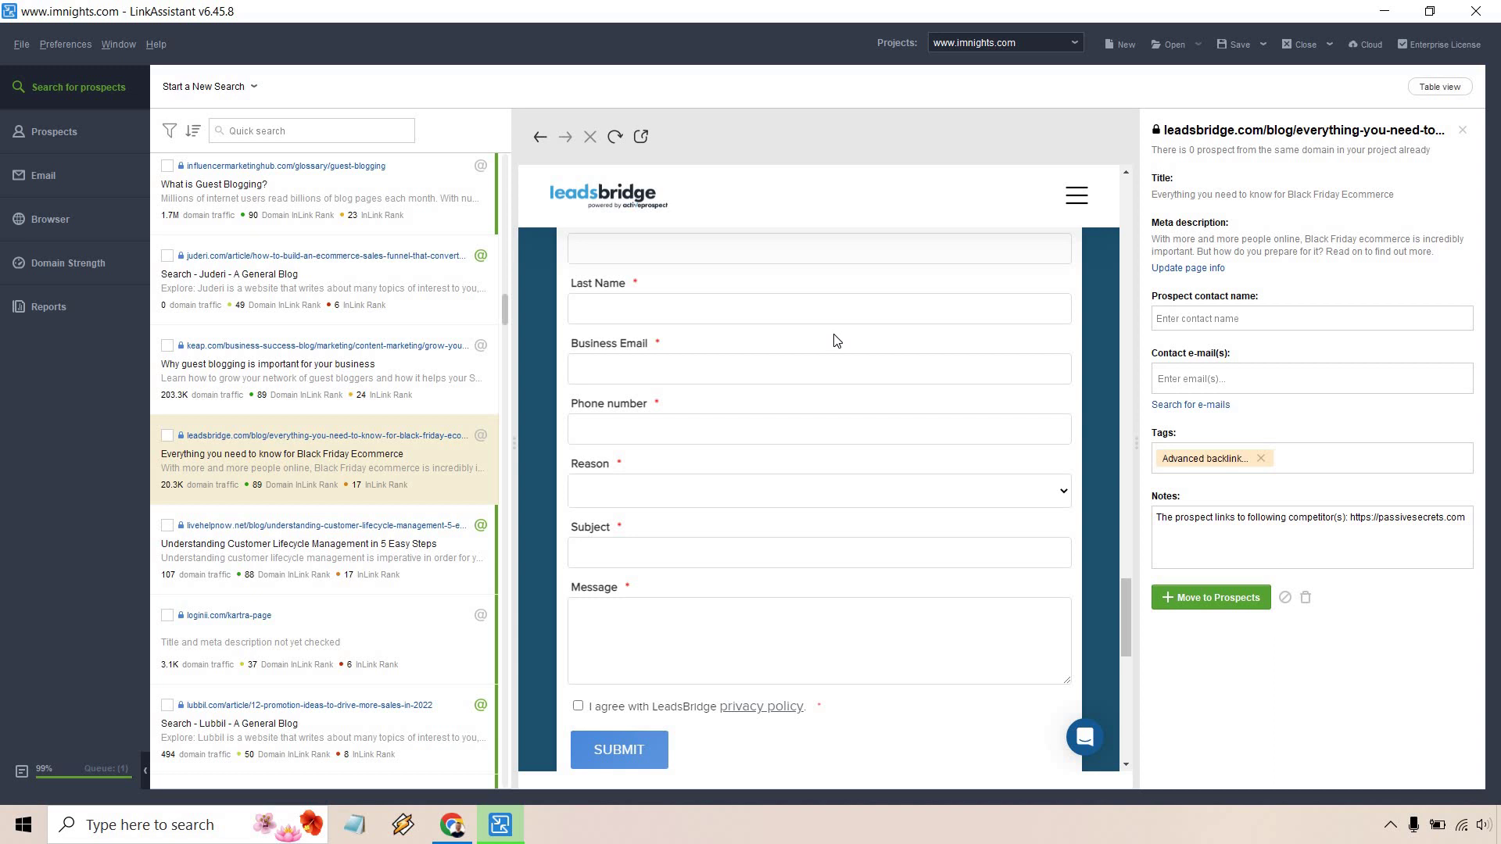
scroll(345, 405, down, 1)
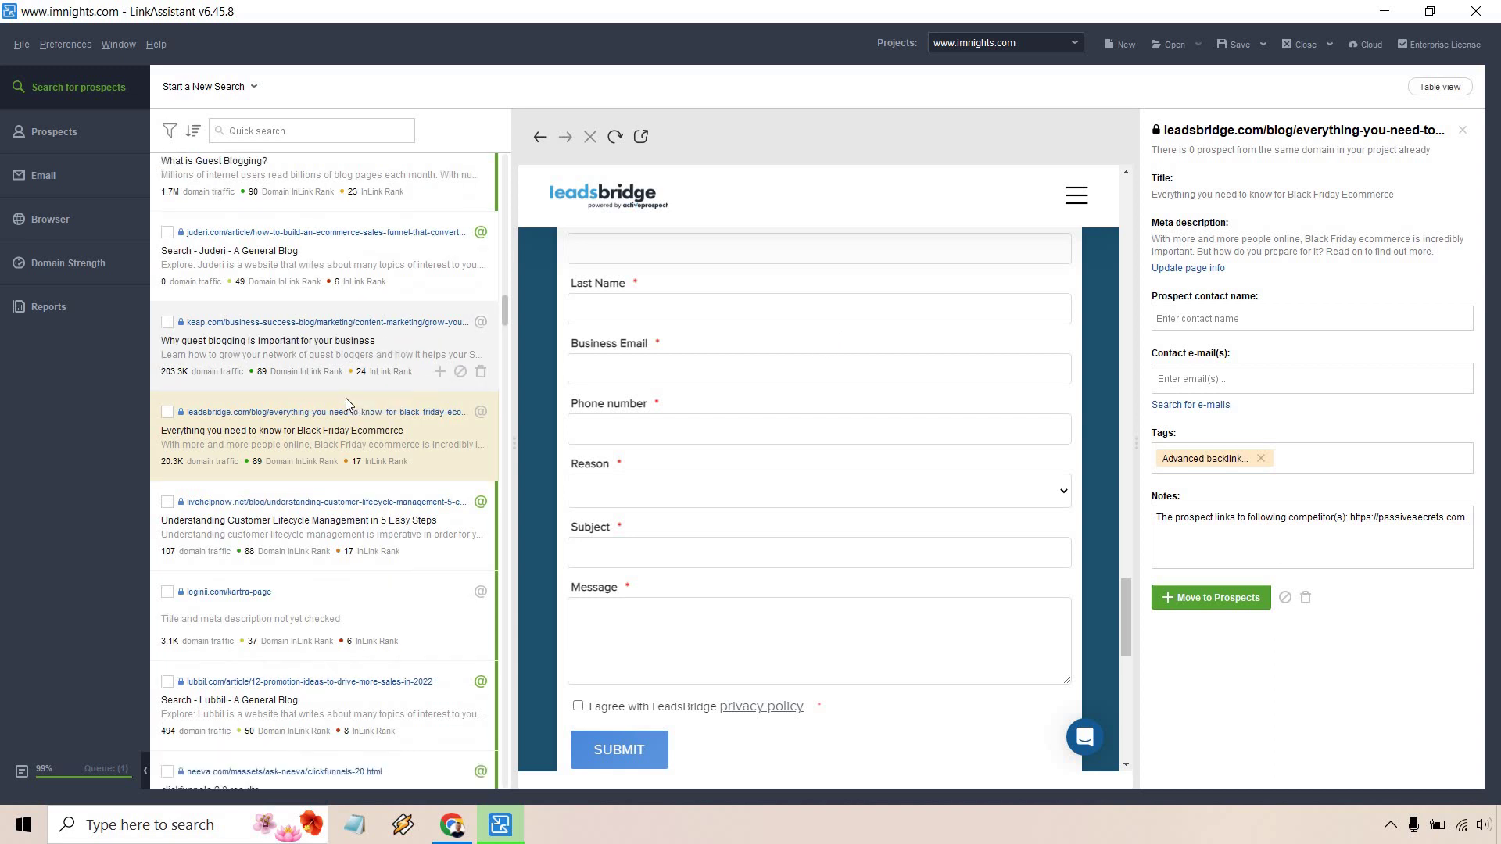
scroll(345, 398, down, 4)
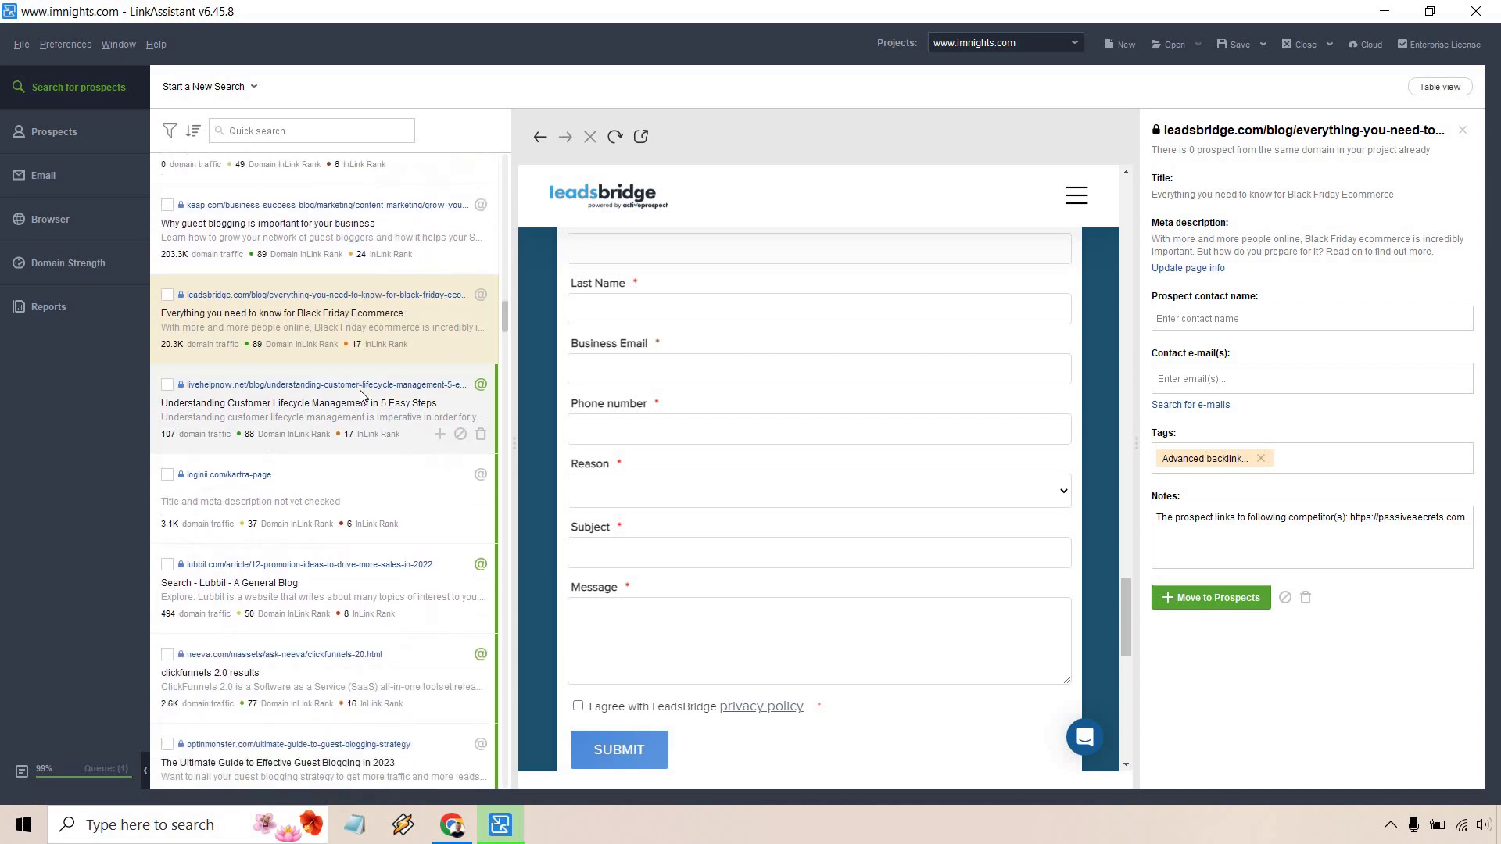
scroll(359, 396, down, 4)
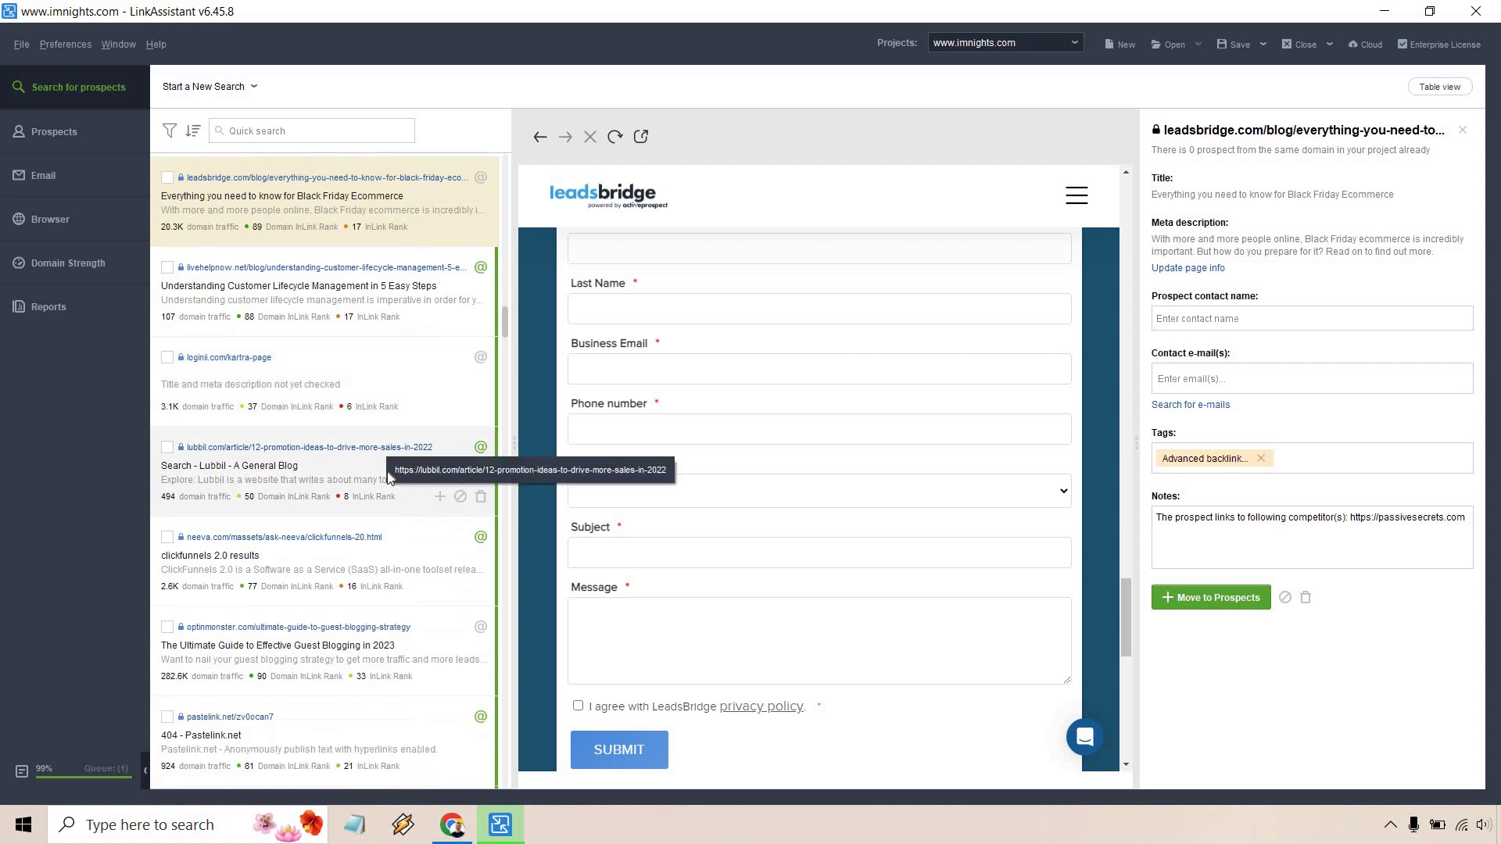
scroll(389, 478, down, 2)
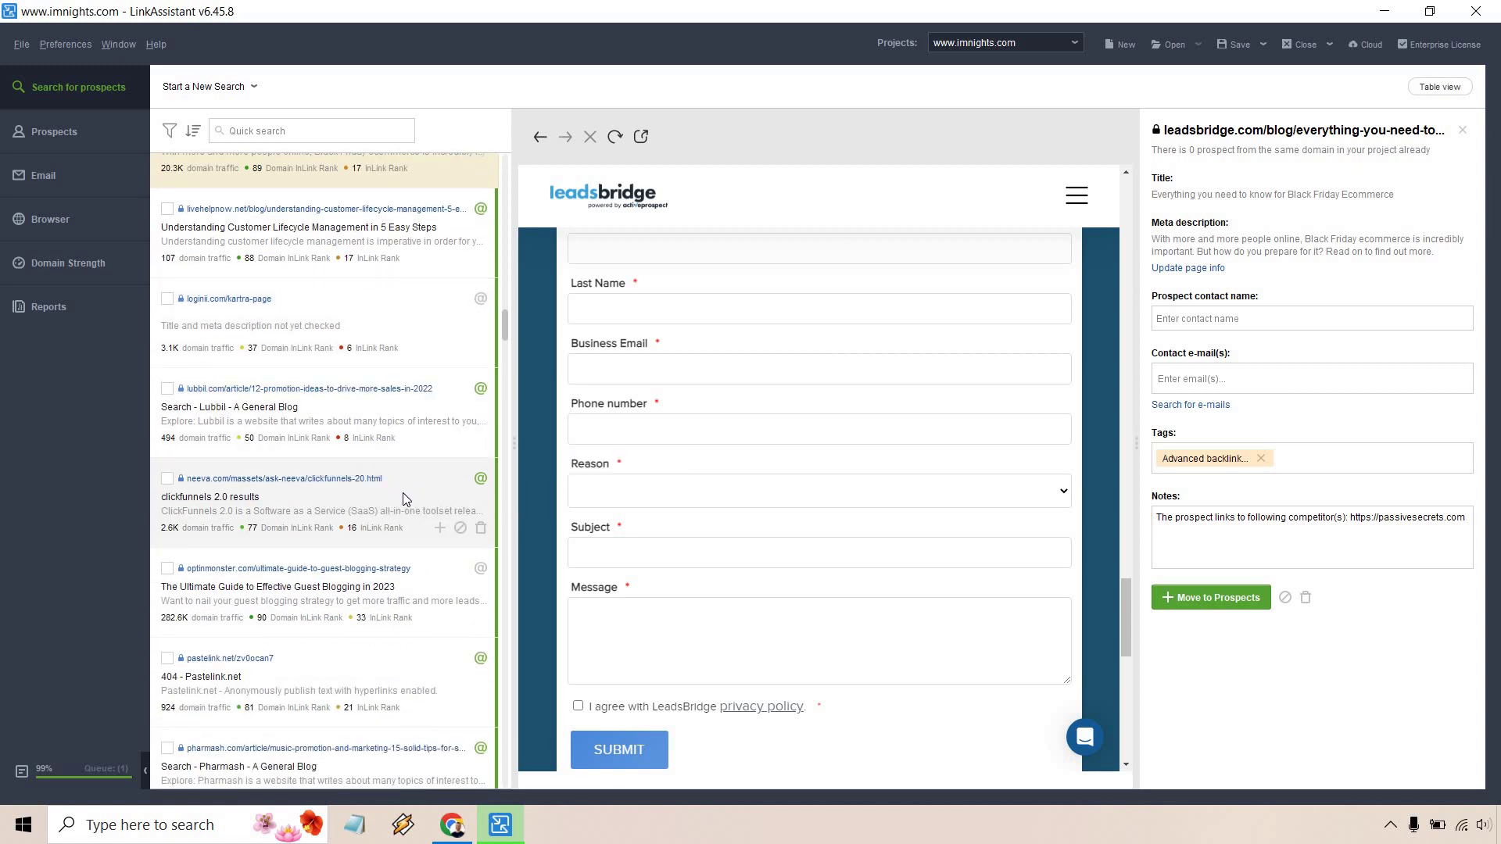
scroll(403, 494, down, 6)
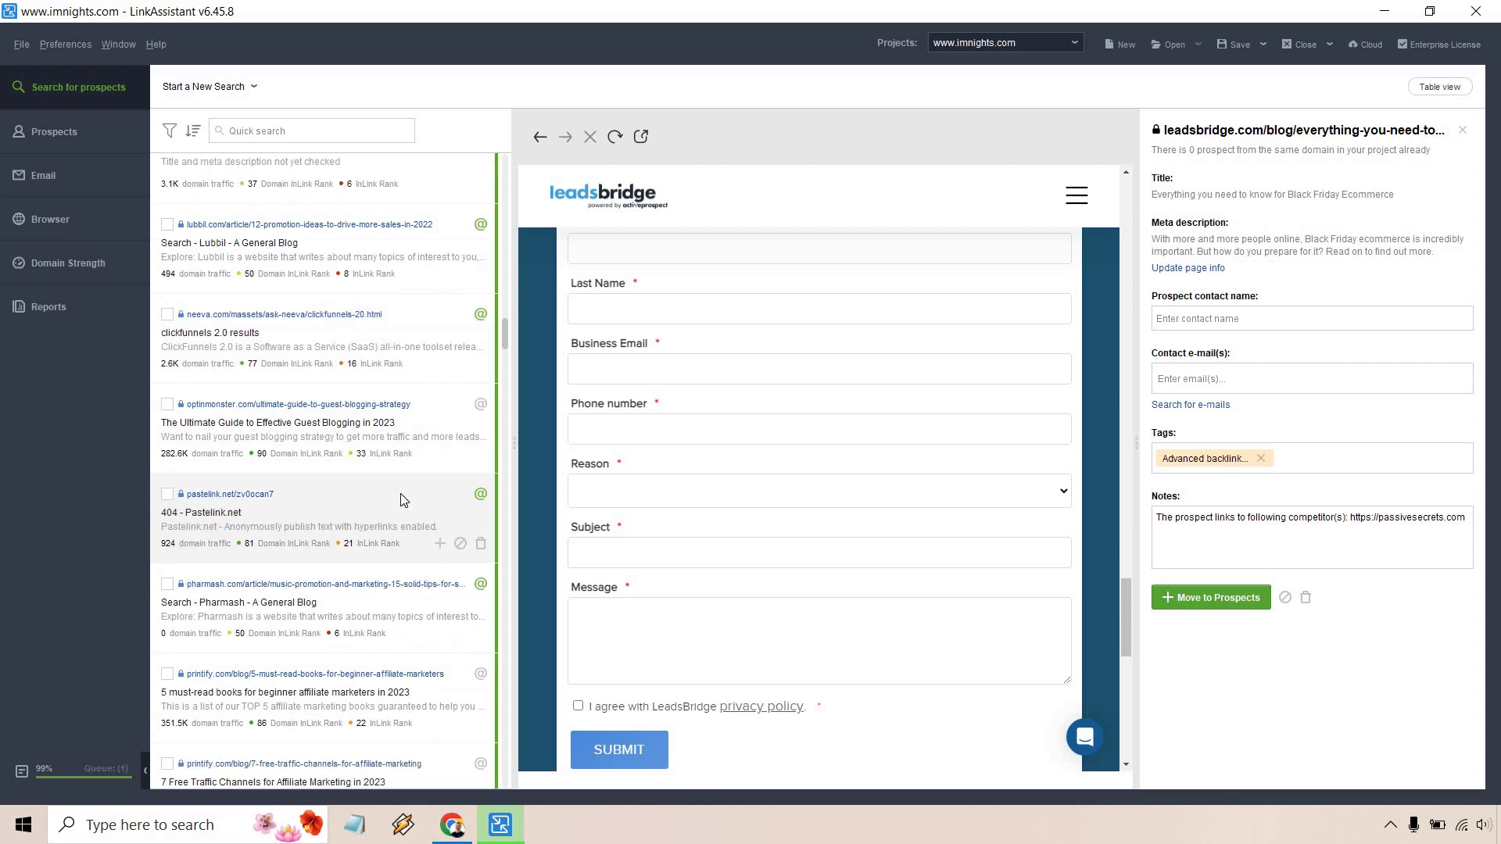
scroll(402, 500, down, 6)
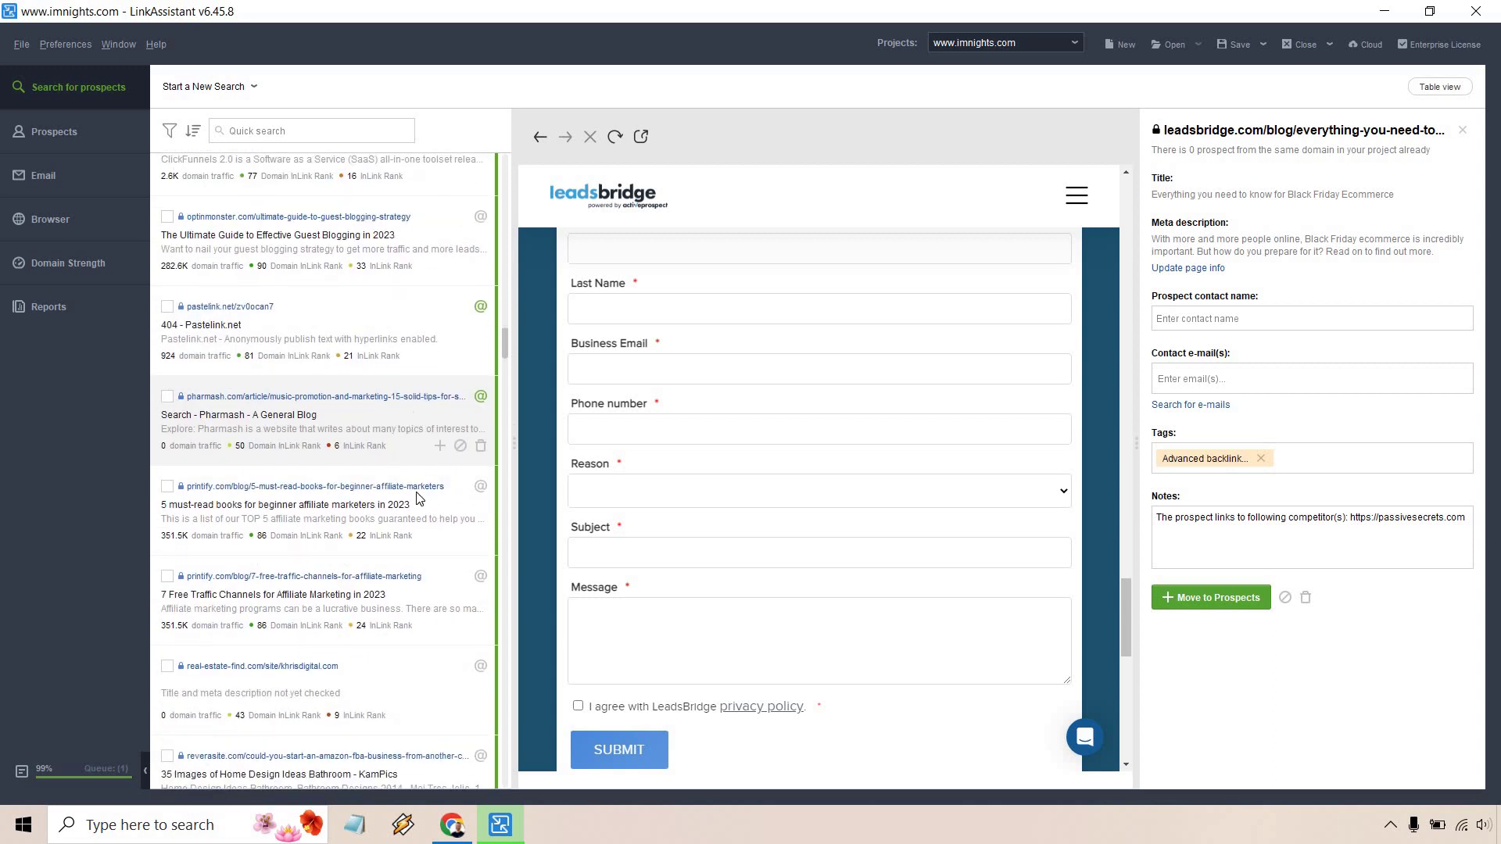
Preview Printify's '5 must-read books for beginner affiliate marketers' result and scroll through its page and the results
click(400, 516)
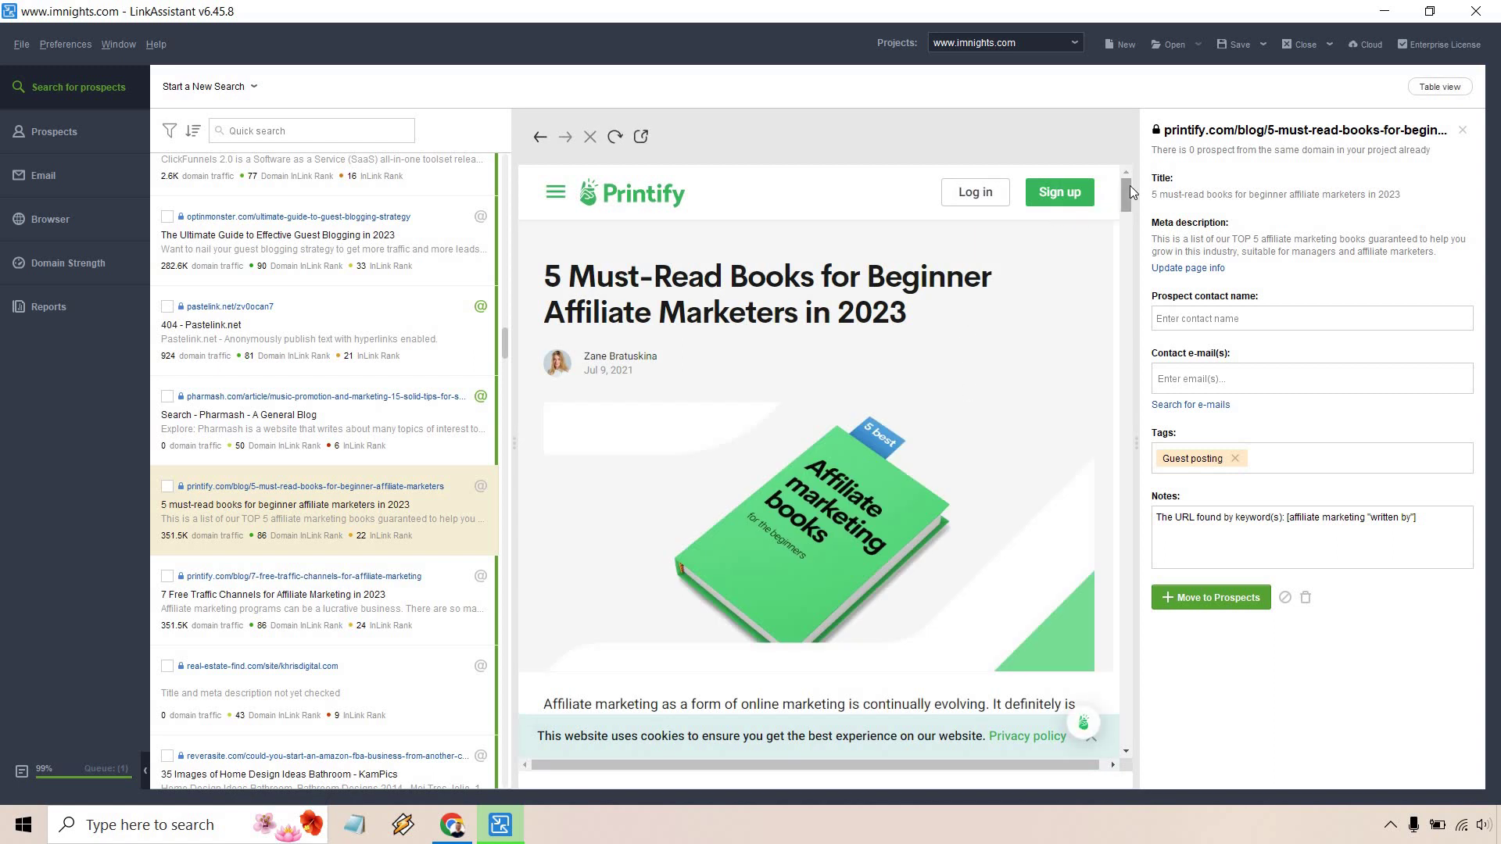
drag(1124, 190, 1151, 717)
scroll(1082, 597, down, 3)
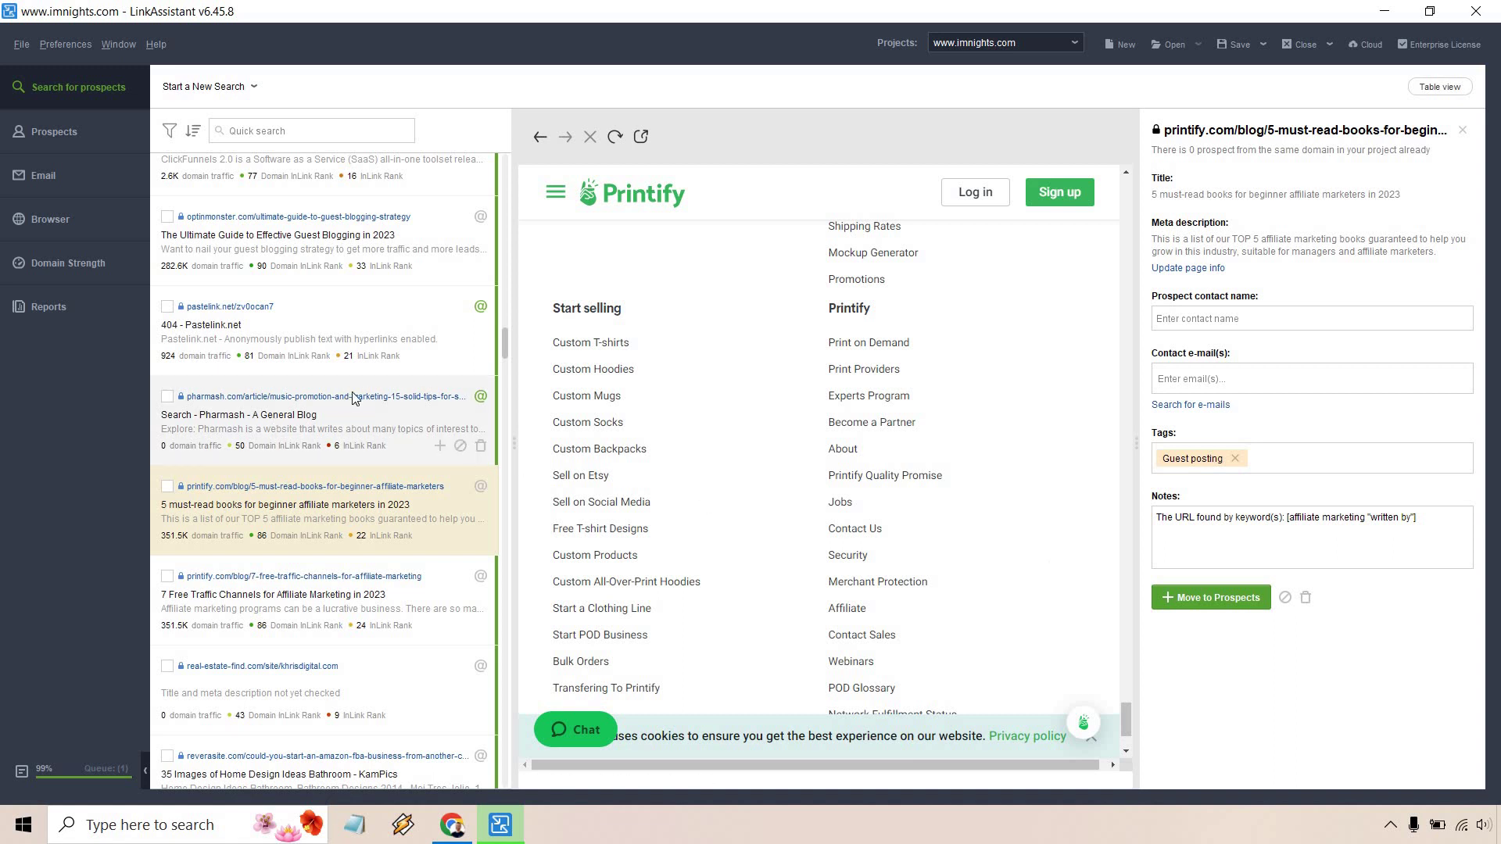
scroll(353, 397, down, 1)
scroll(364, 424, down, 2)
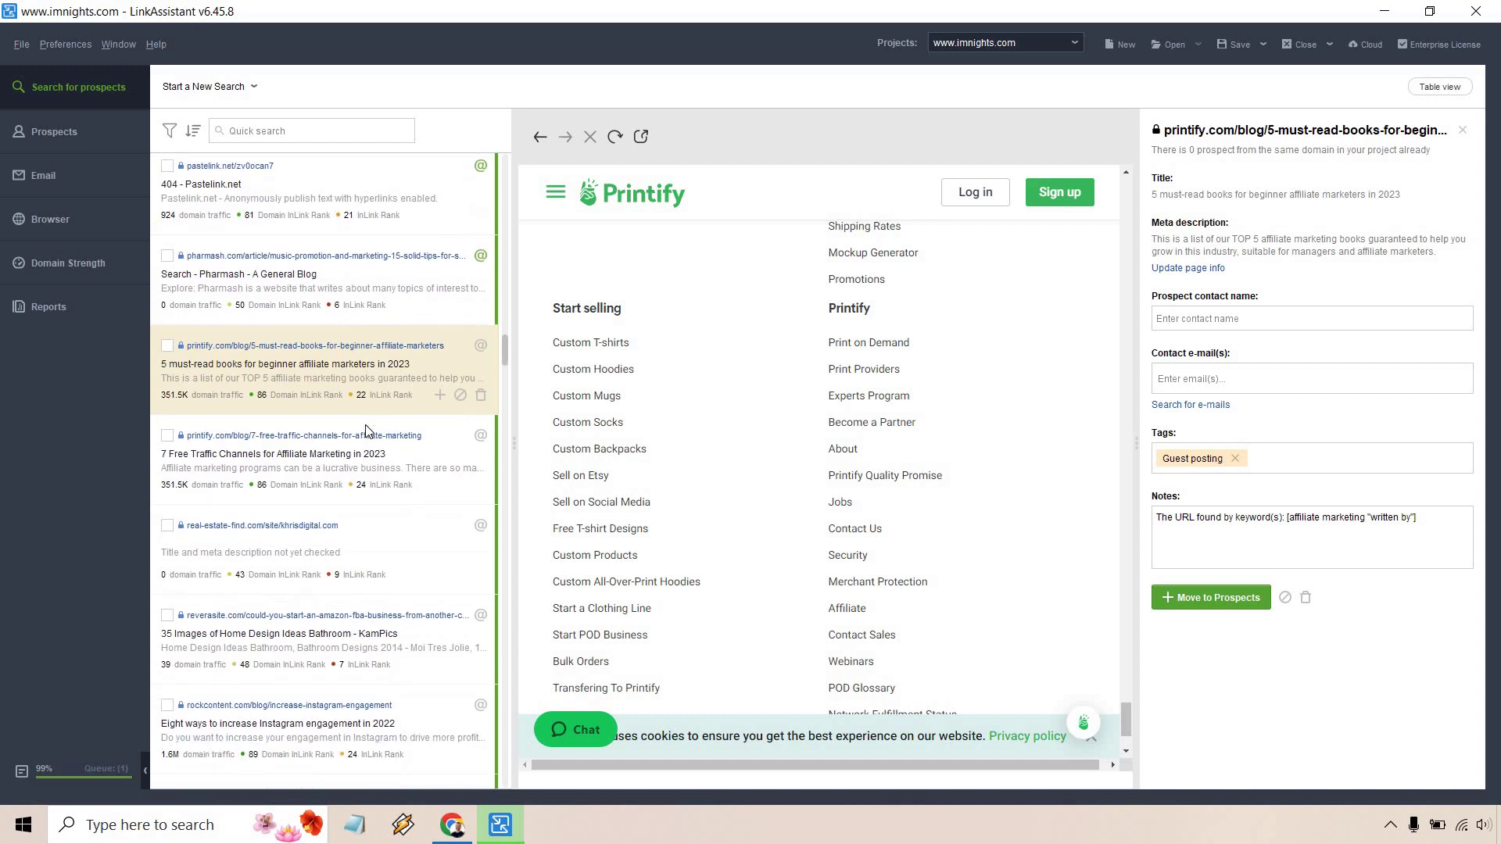
scroll(366, 424, down, 4)
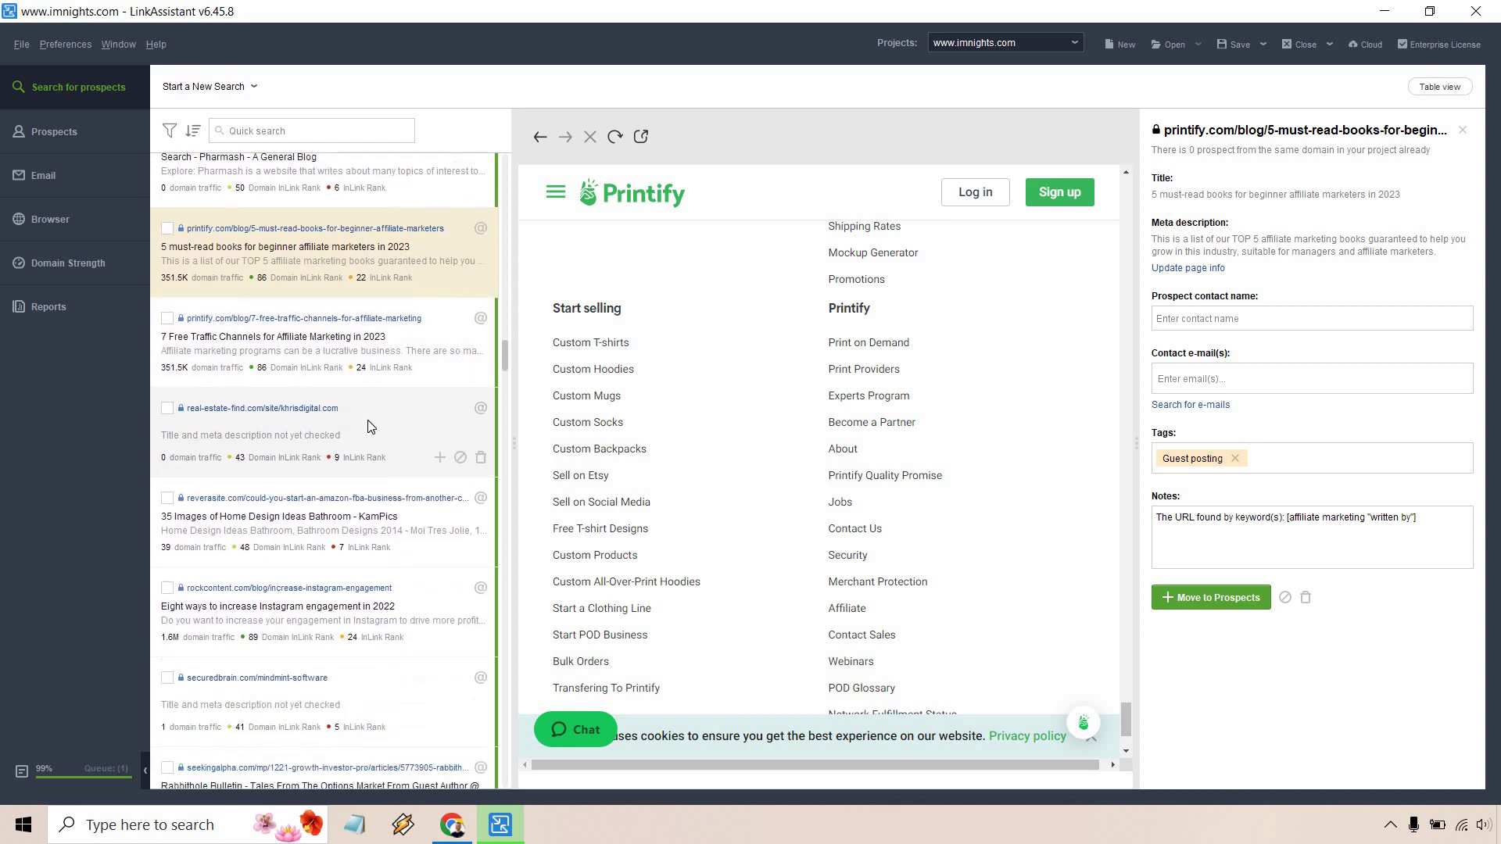
scroll(368, 420, down, 4)
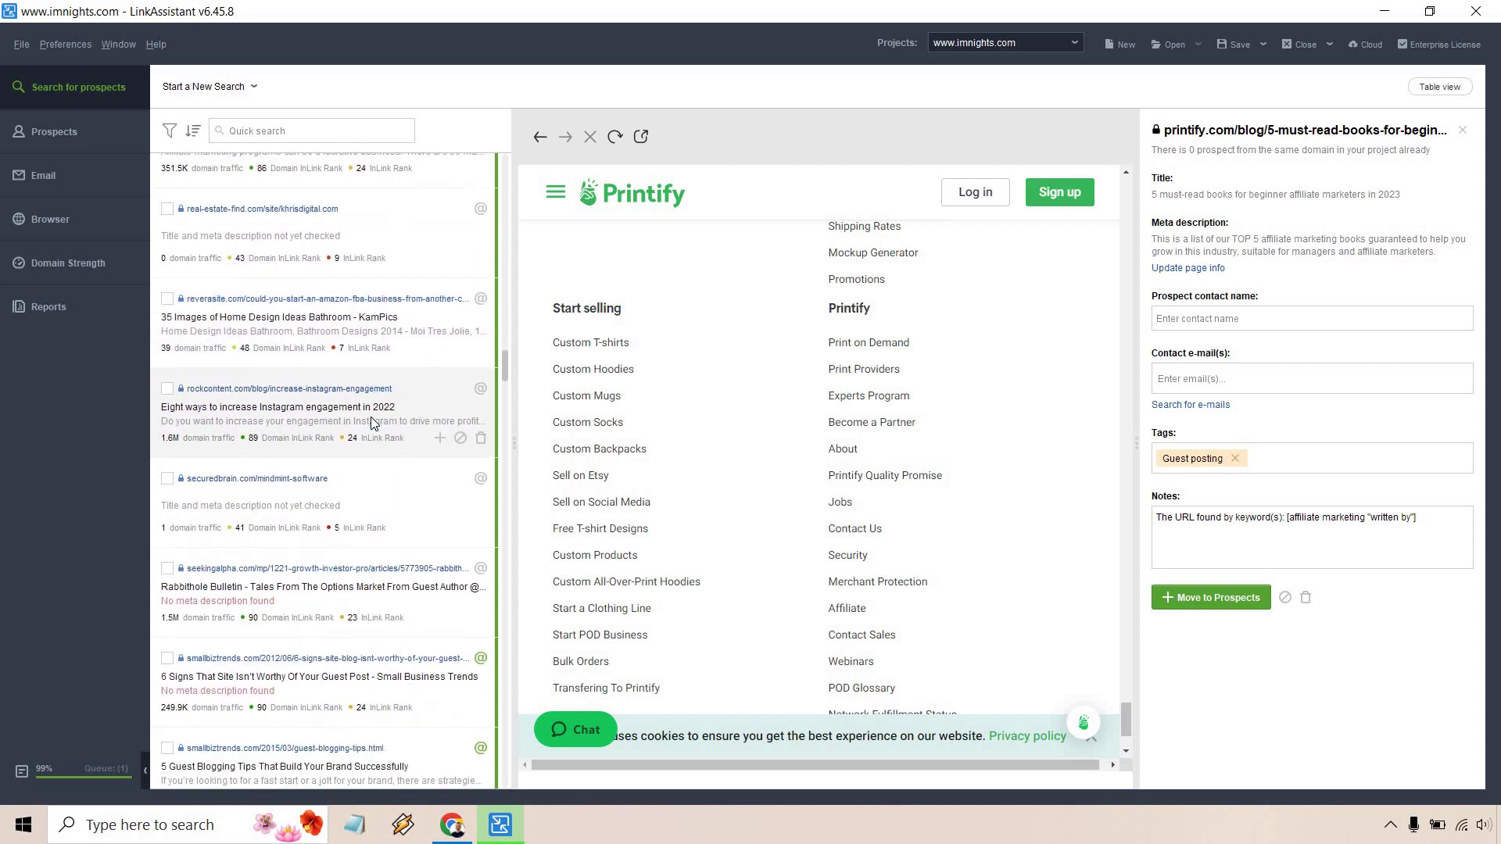
scroll(372, 423, down, 4)
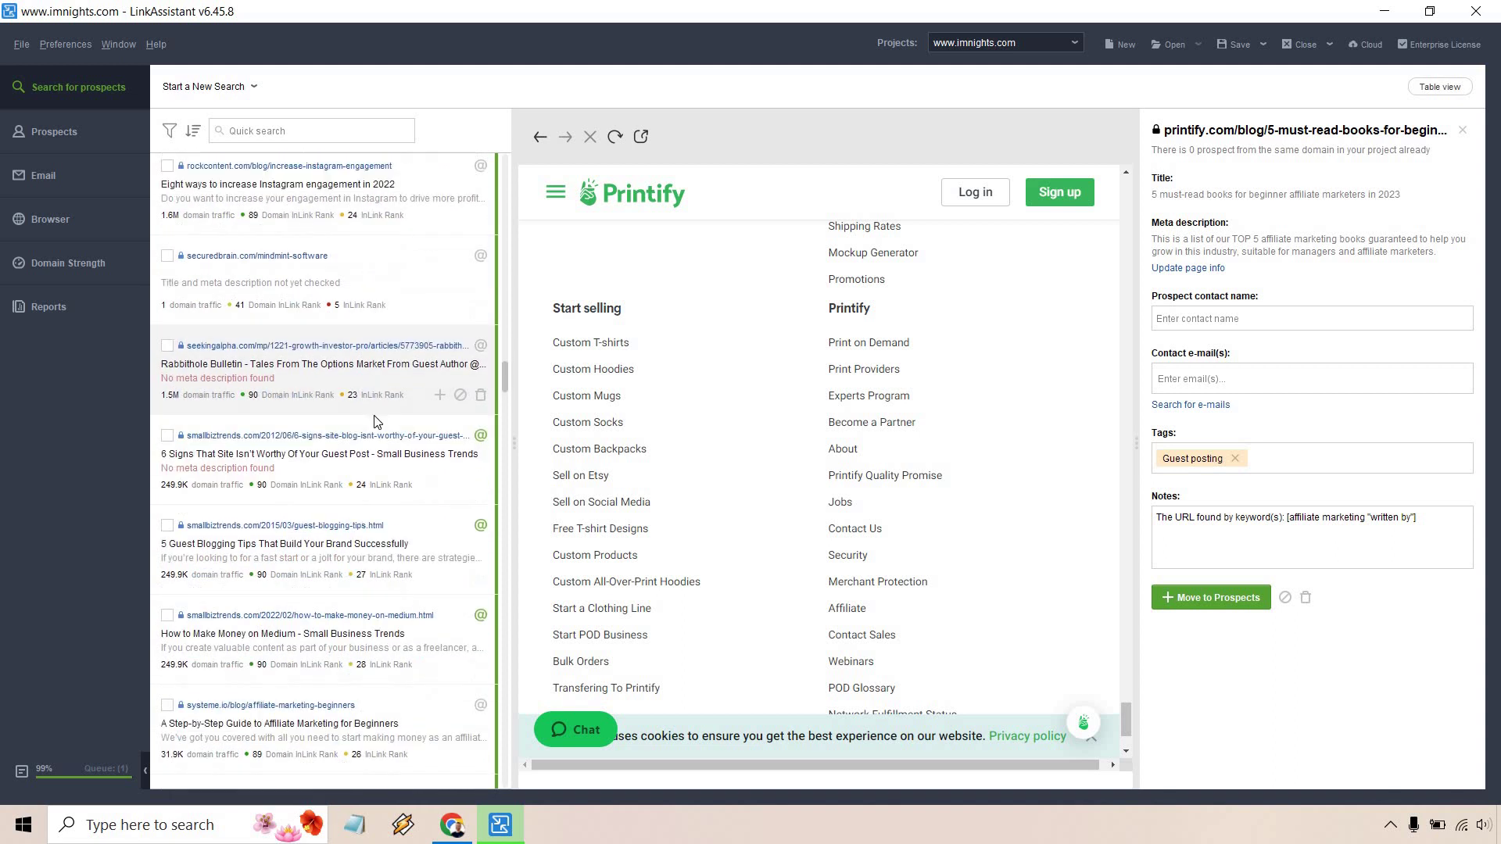
scroll(377, 420, down, 2)
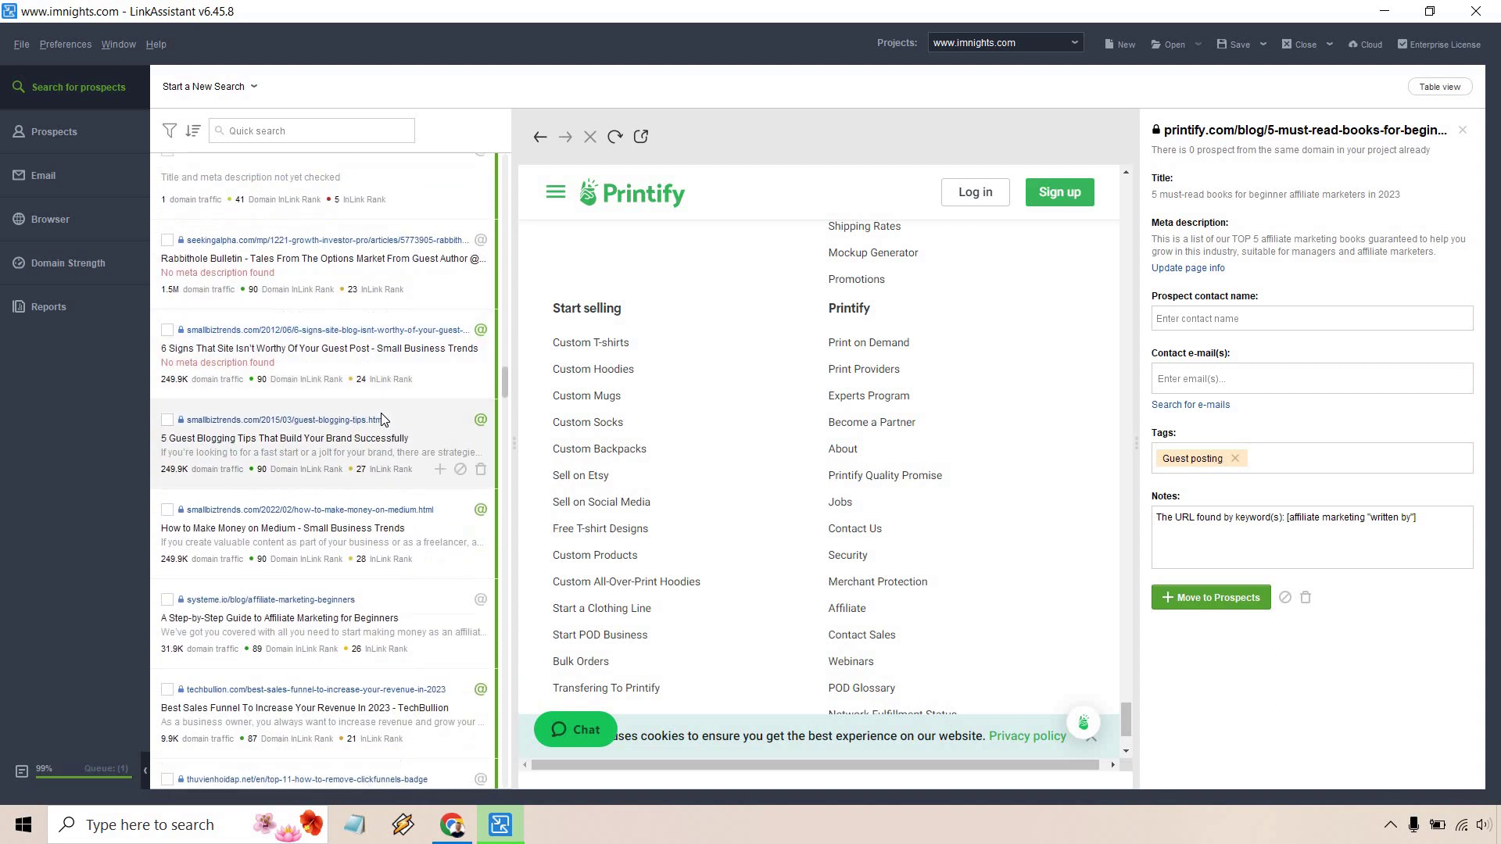
scroll(382, 419, down, 2)
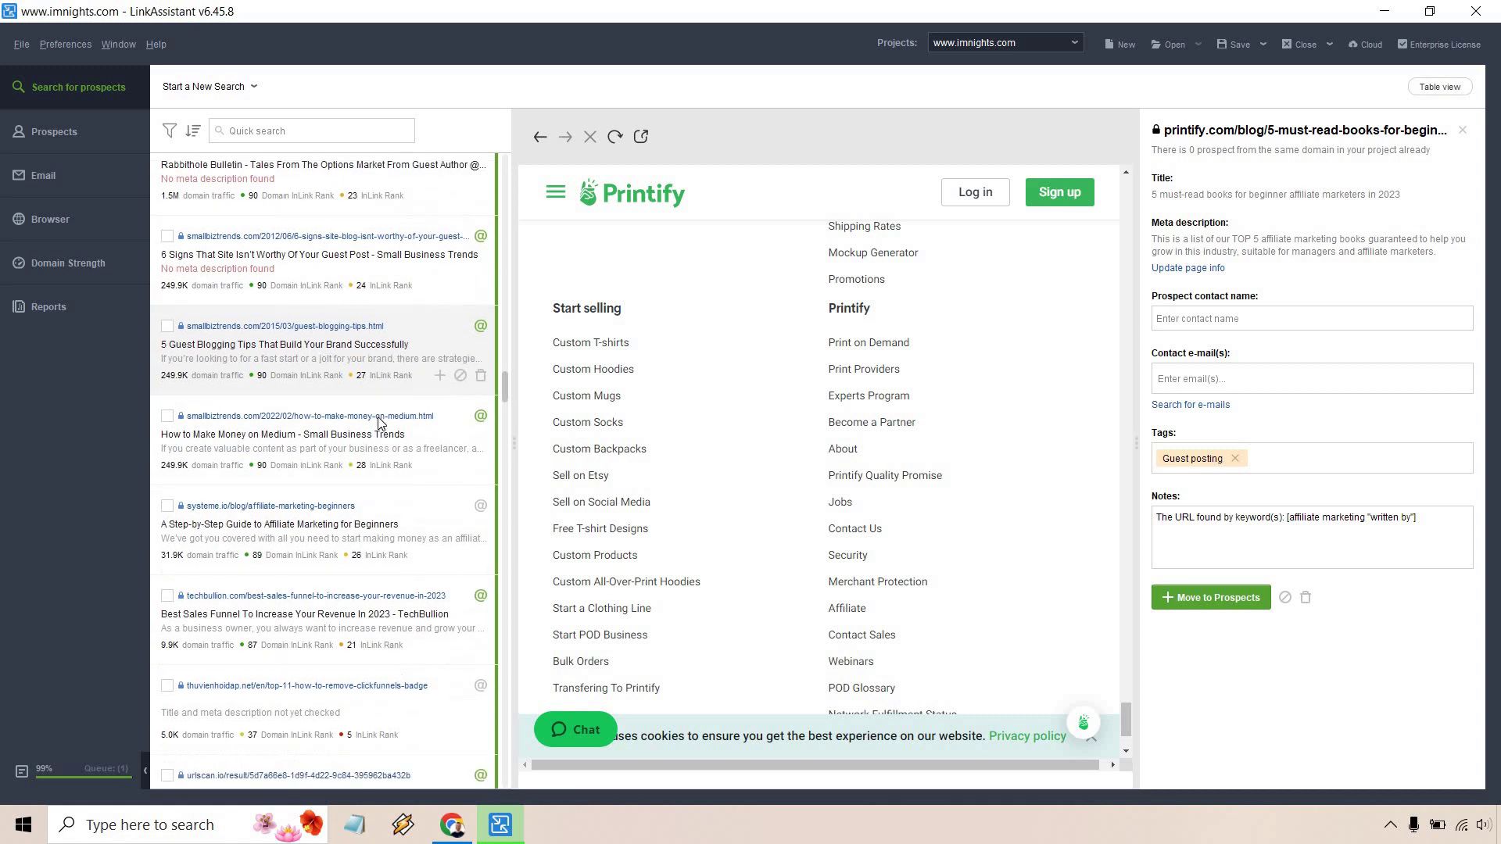
scroll(382, 422, down, 1)
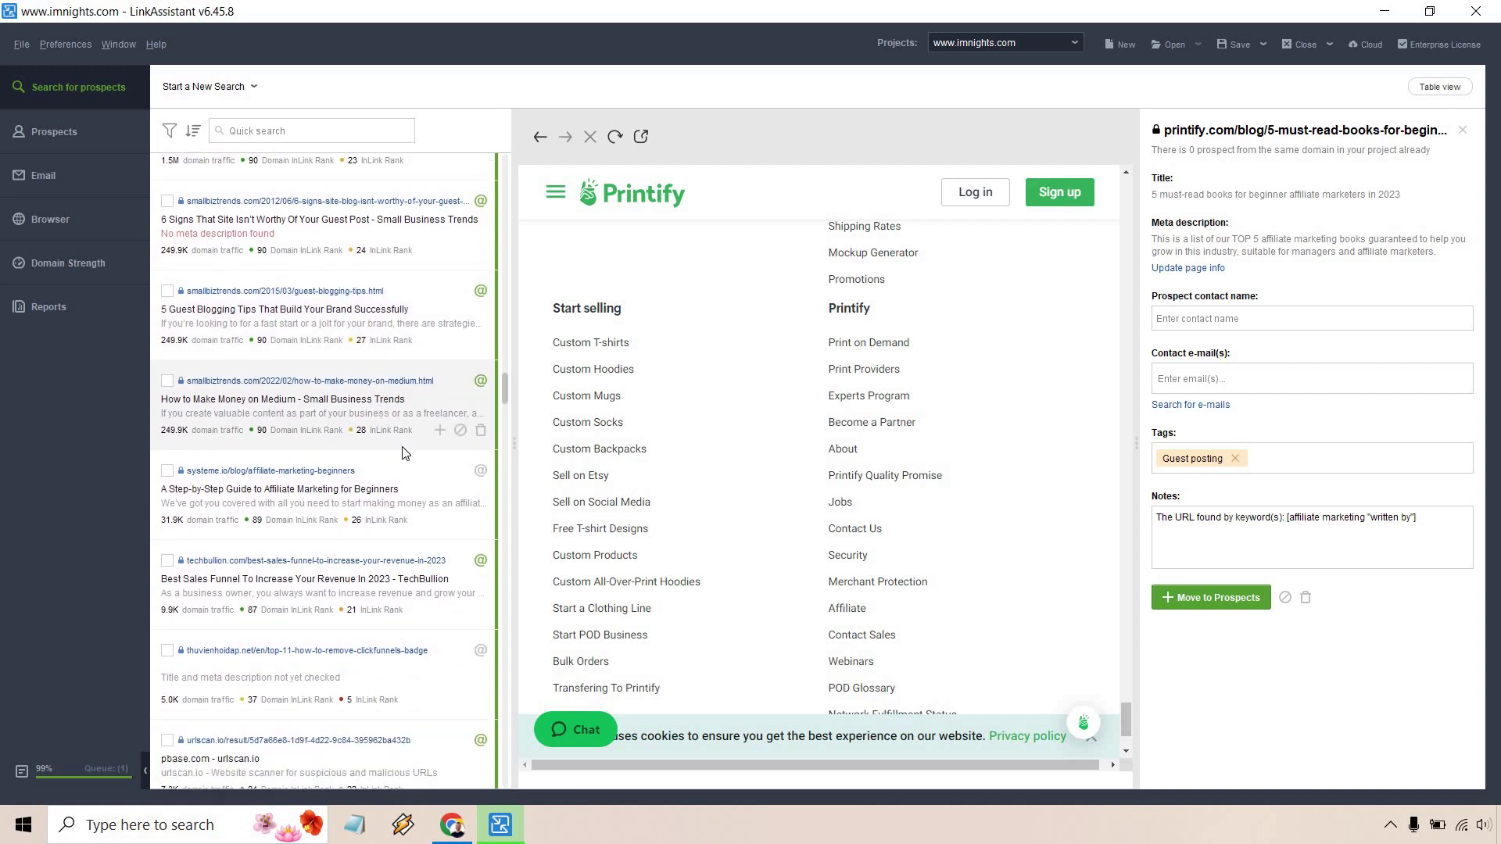
Review the systeme.io affiliate marketing guide result, dismissing its email signup popup
click(427, 495)
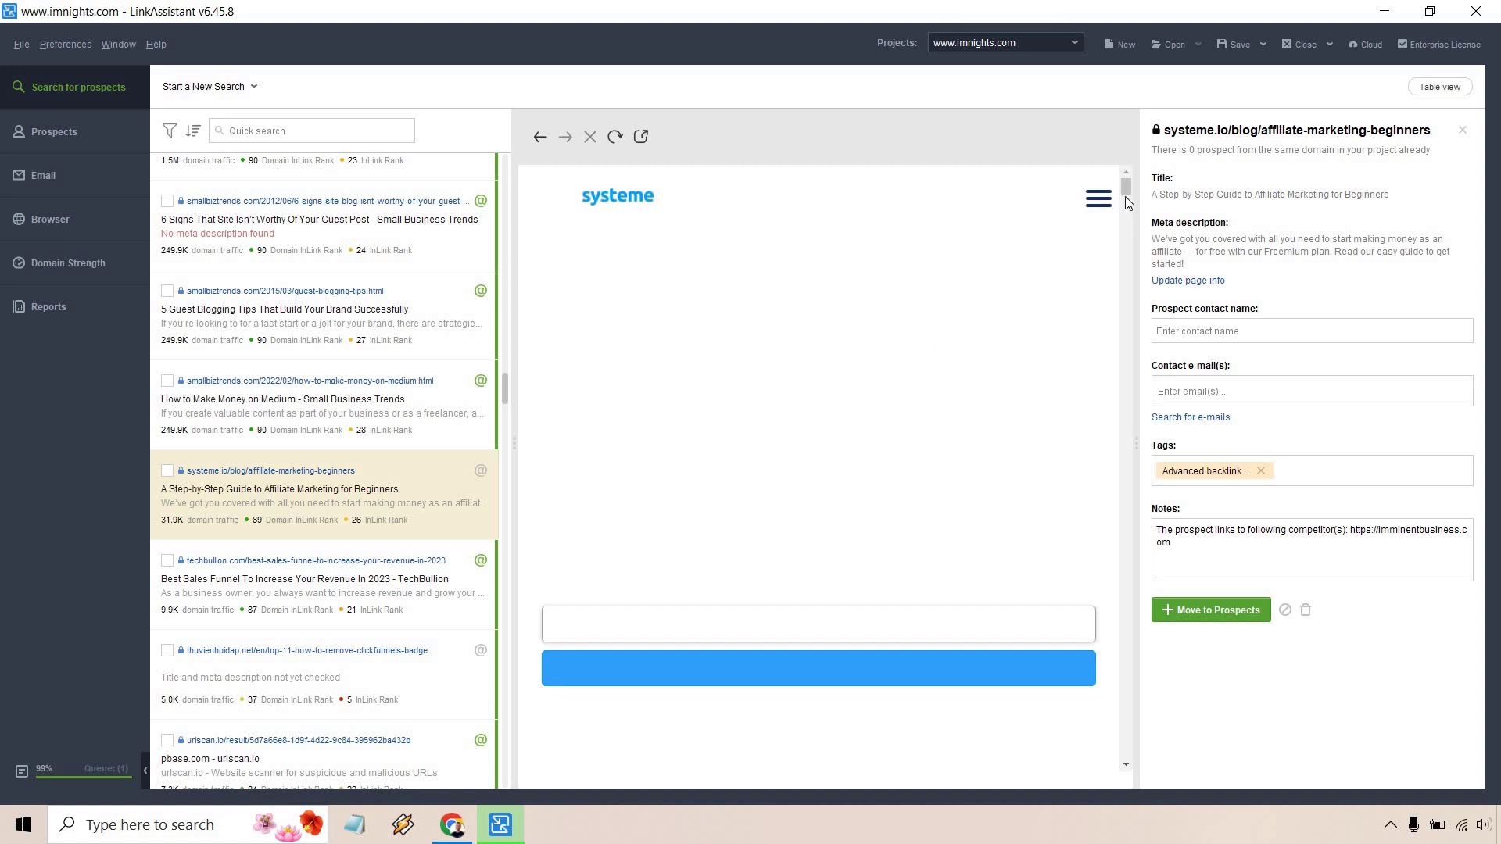
mouse_move(1127, 187)
mouse_down()
mouse_move(1167, 759)
mouse_move(1132, 208)
mouse_up()
click(1028, 262)
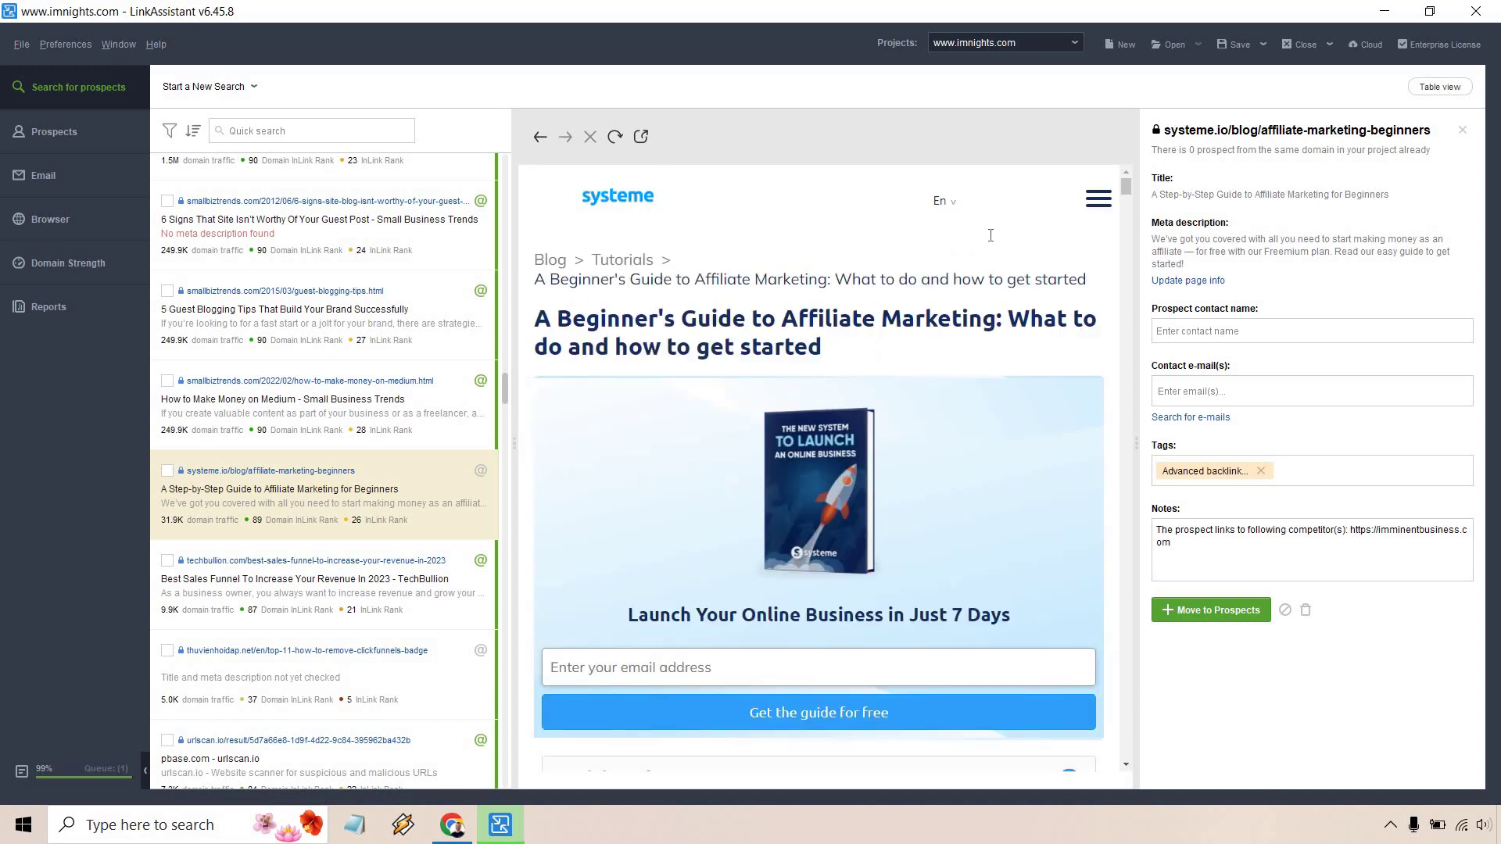
scroll(330, 464, down, 1)
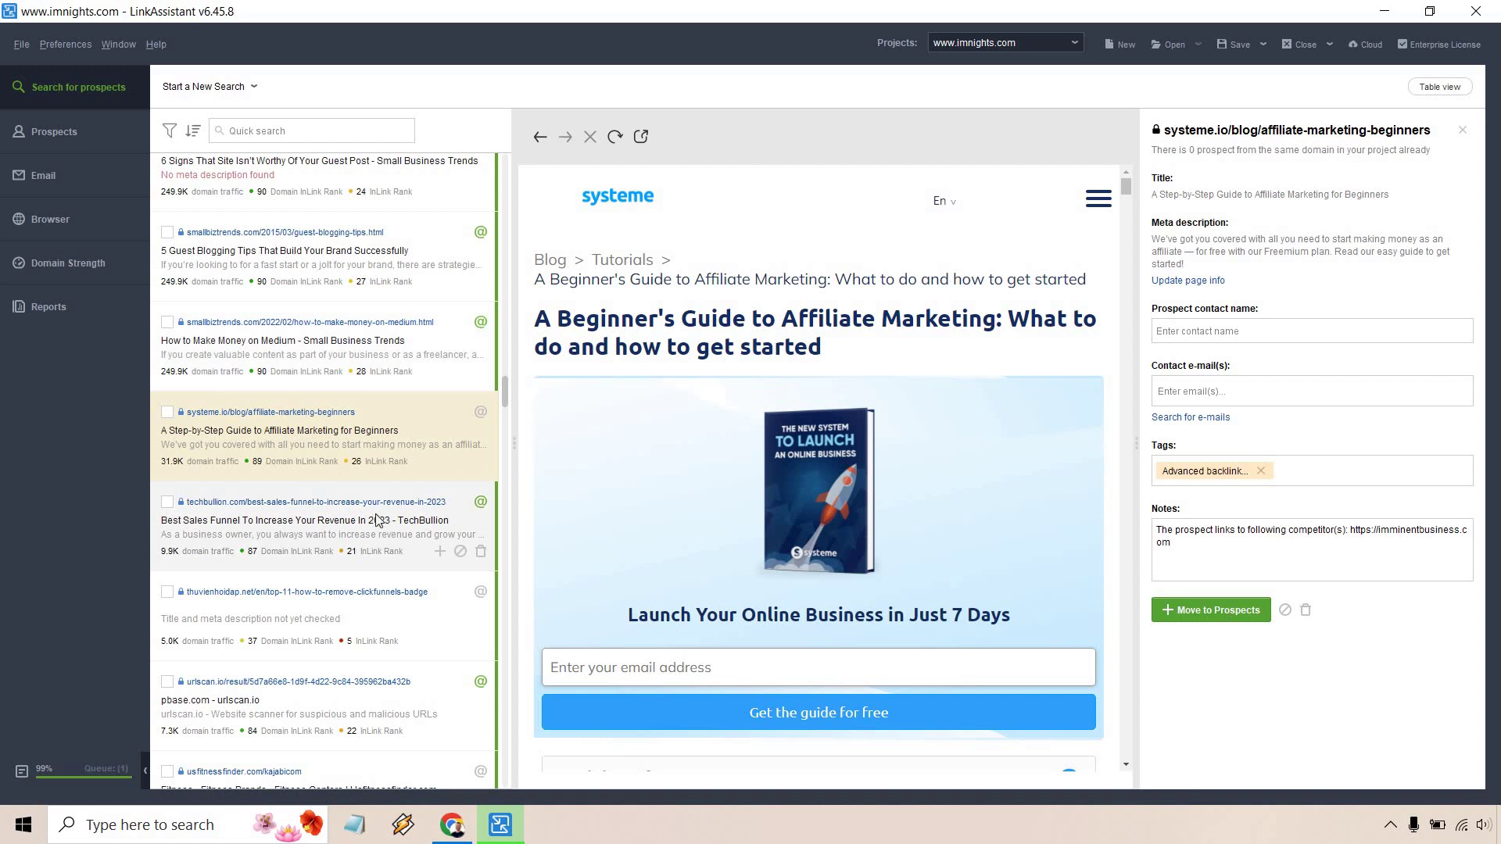
Review the TechBullion 'Best Sales Funnel' result and move it to prospects as one prospect
click(347, 529)
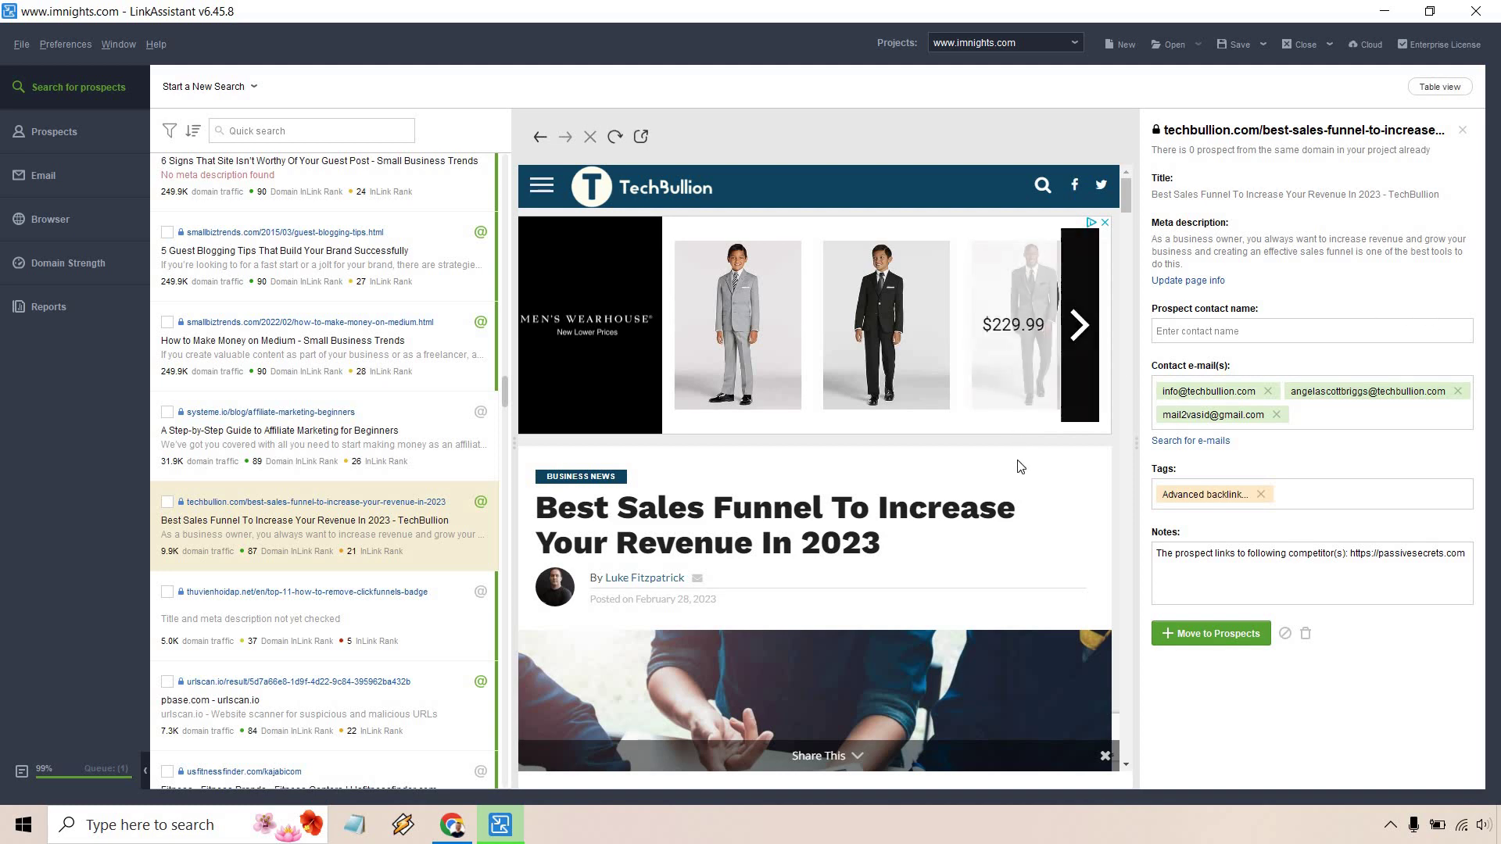
scroll(1094, 461, down, 3)
scroll(1013, 410, down, 20)
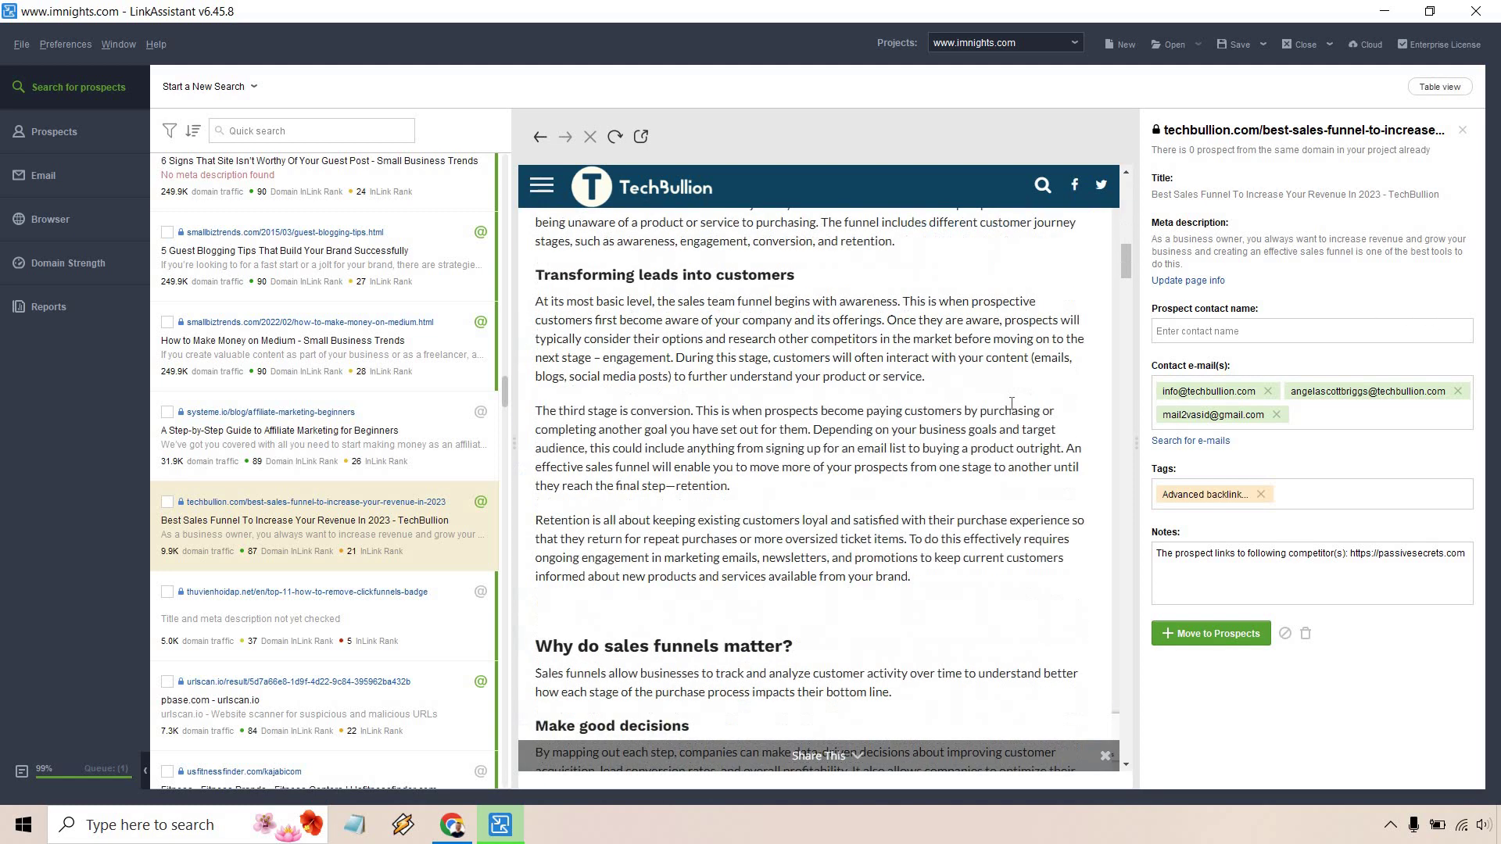
scroll(1012, 406, down, 10)
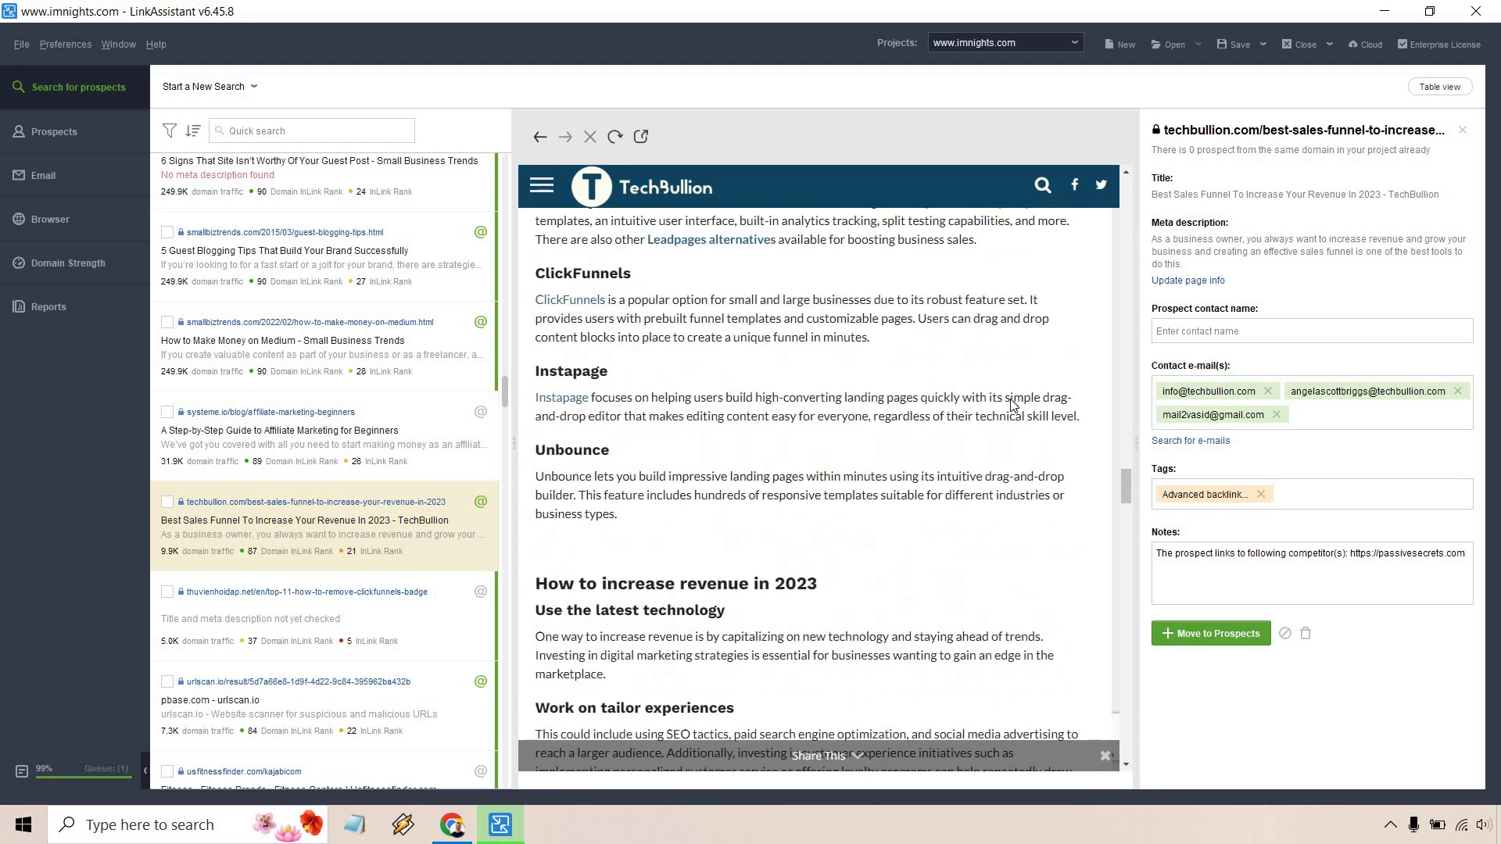
scroll(1129, 310, up, 15)
scroll(1129, 310, up, 18)
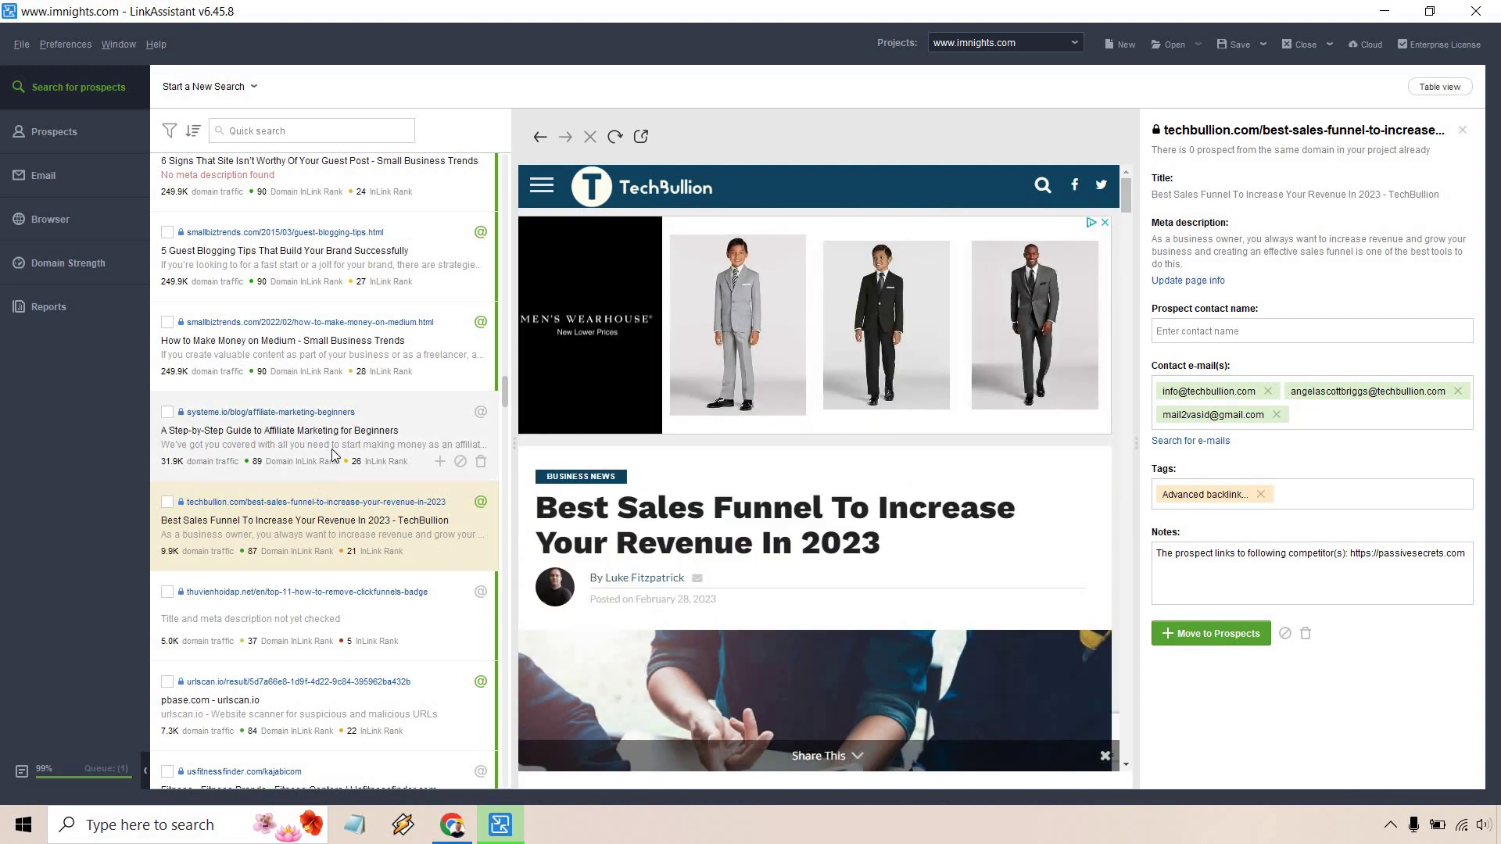
right_click(387, 536)
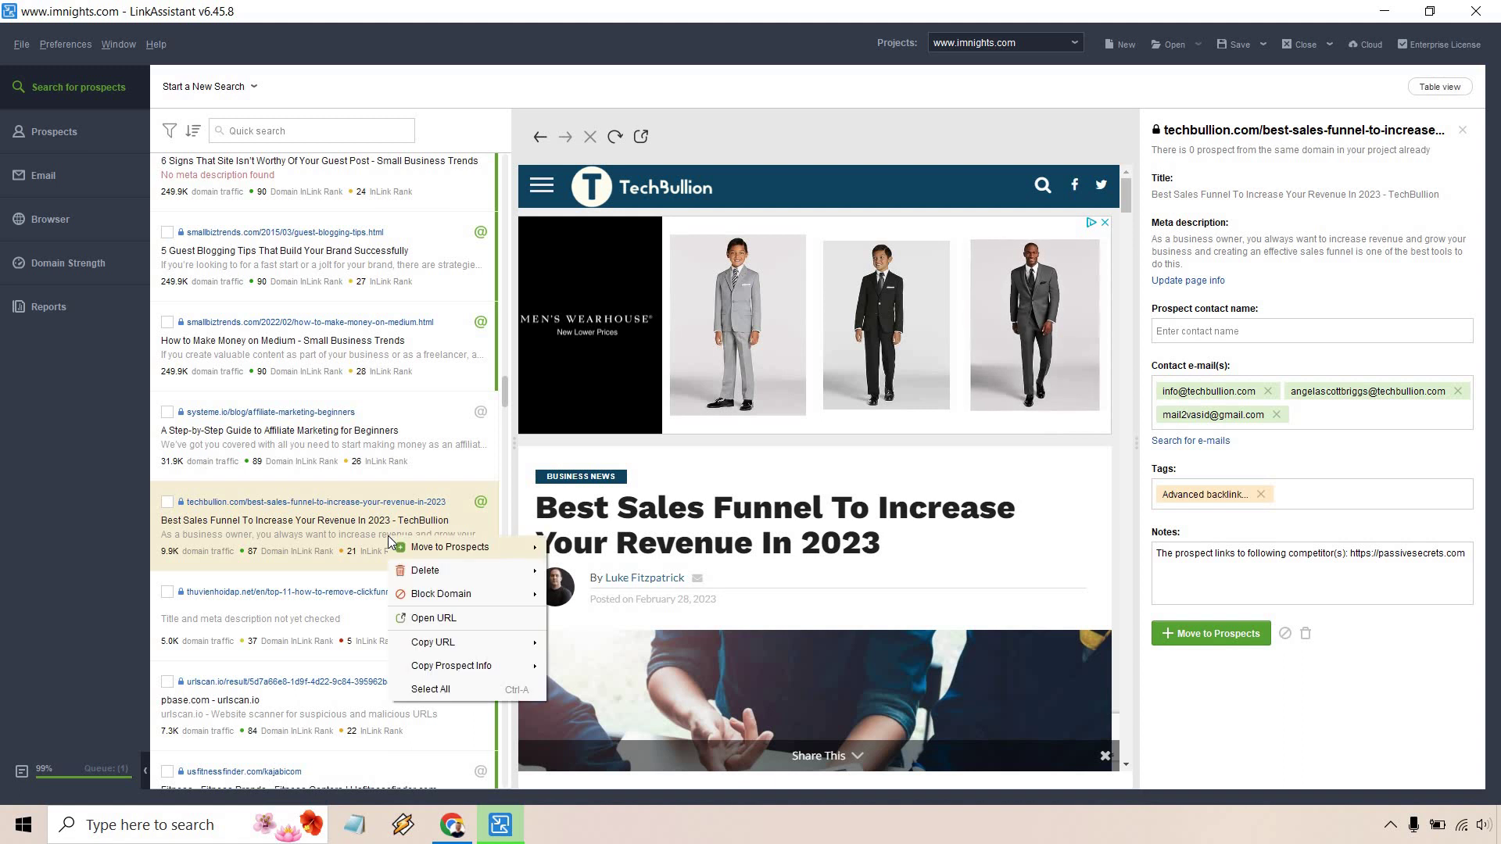
mouse_move(446, 547)
click(632, 545)
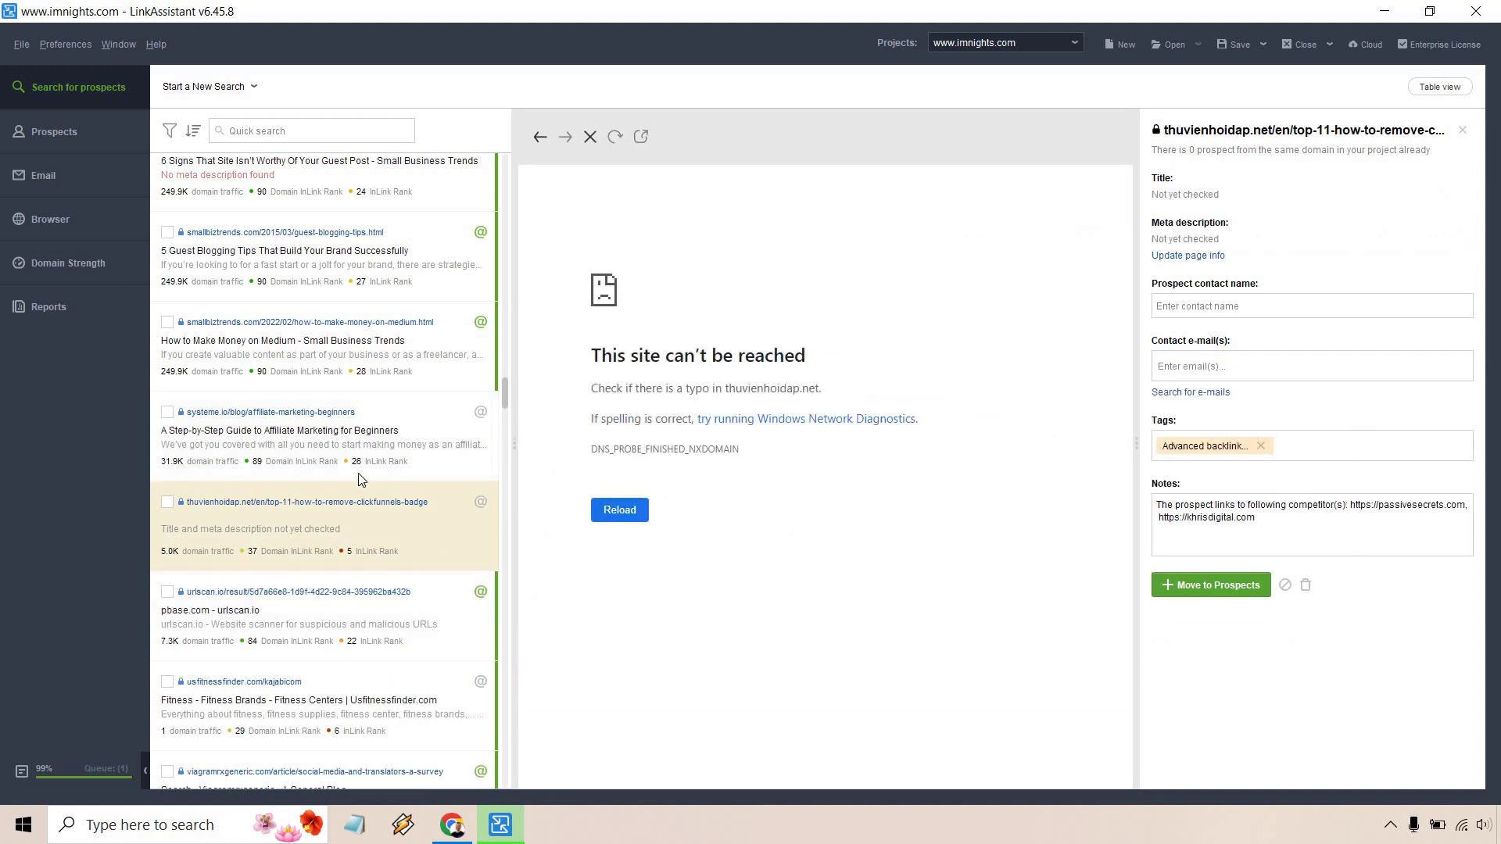
Show the Link Prospects table listing the invideo.io and techbullion.com prospects
click(74, 129)
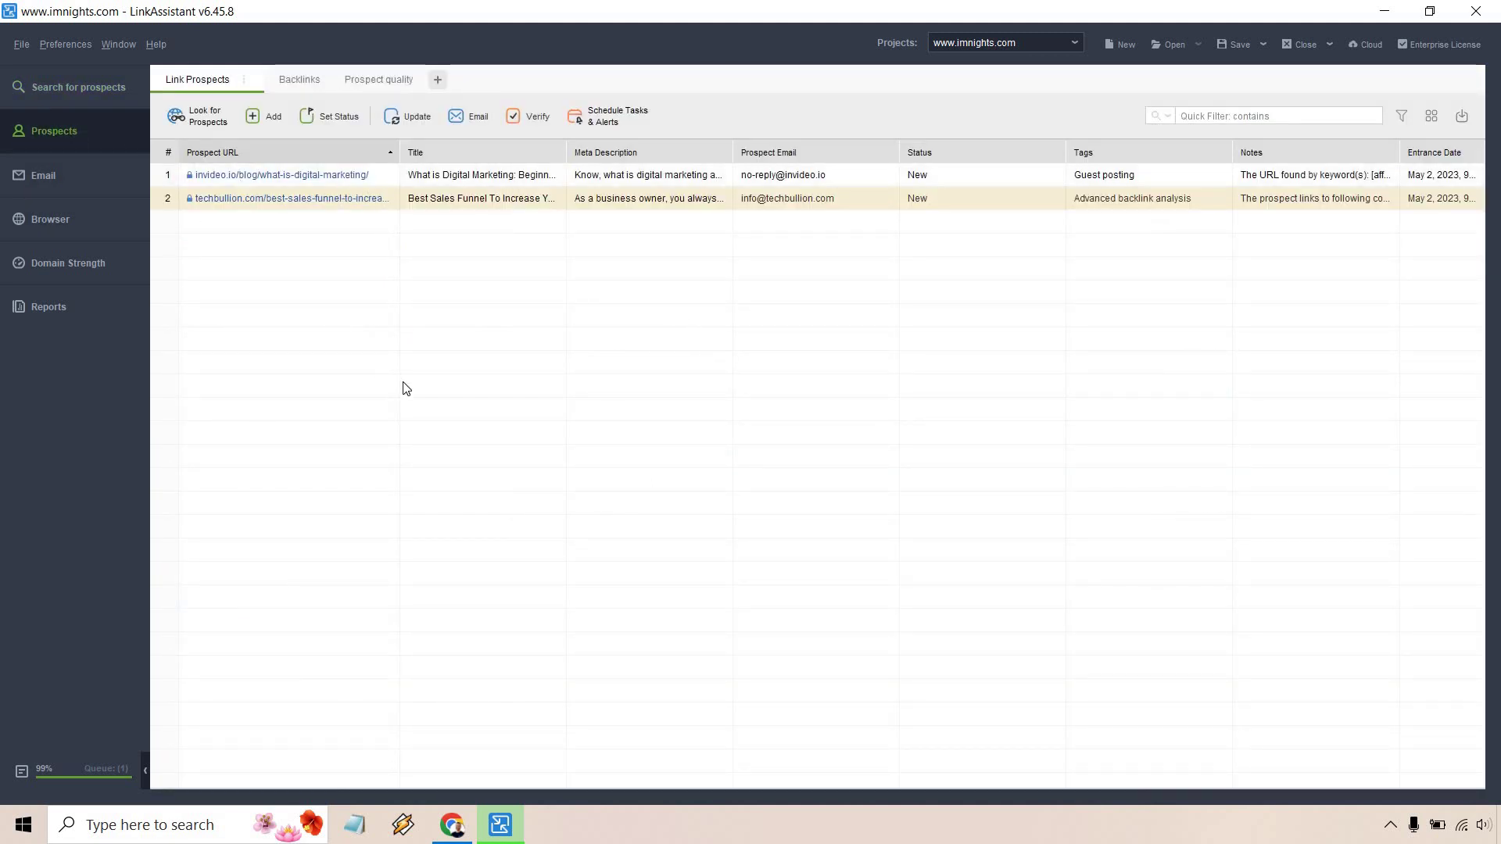